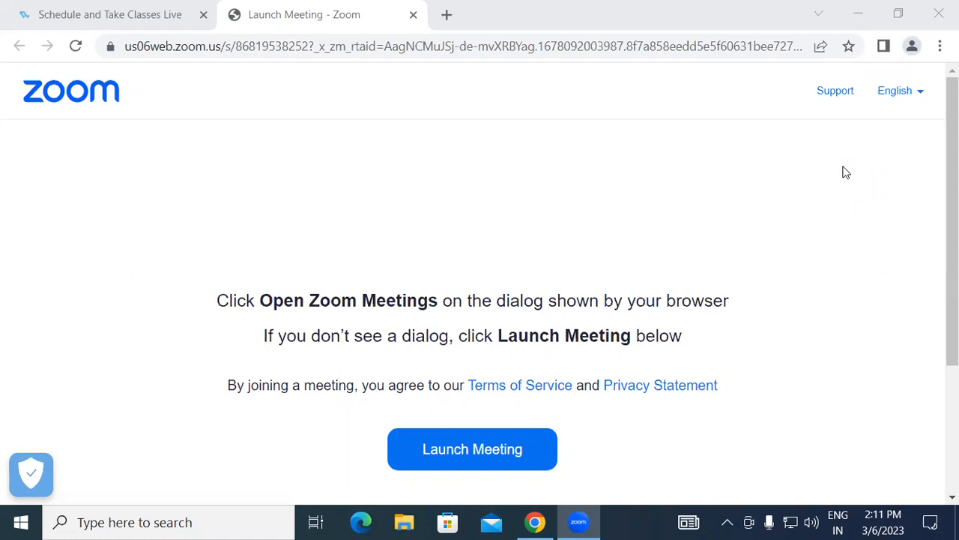
Launch Word with the WINWORD run command and create a blank document.
key("super+r")
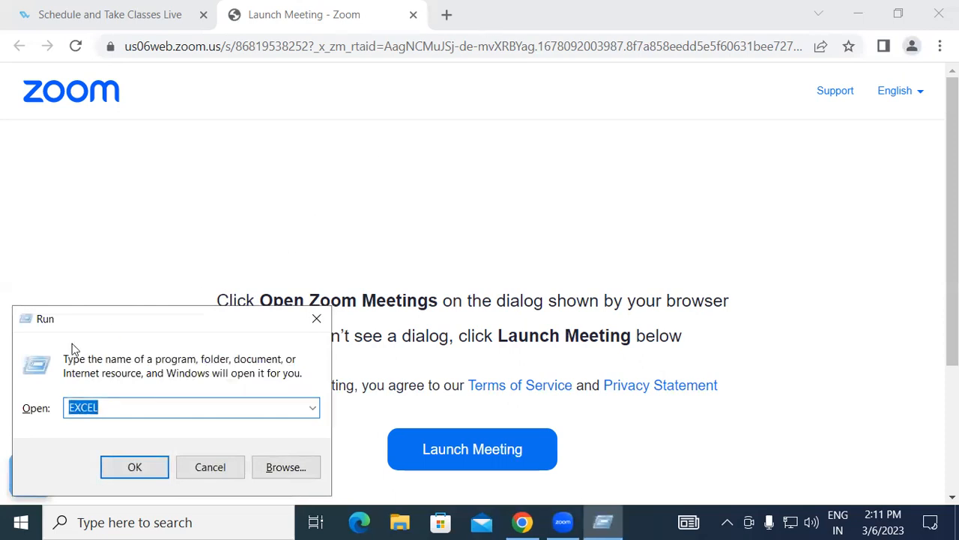
left_click_drag(84, 318, 173, 145)
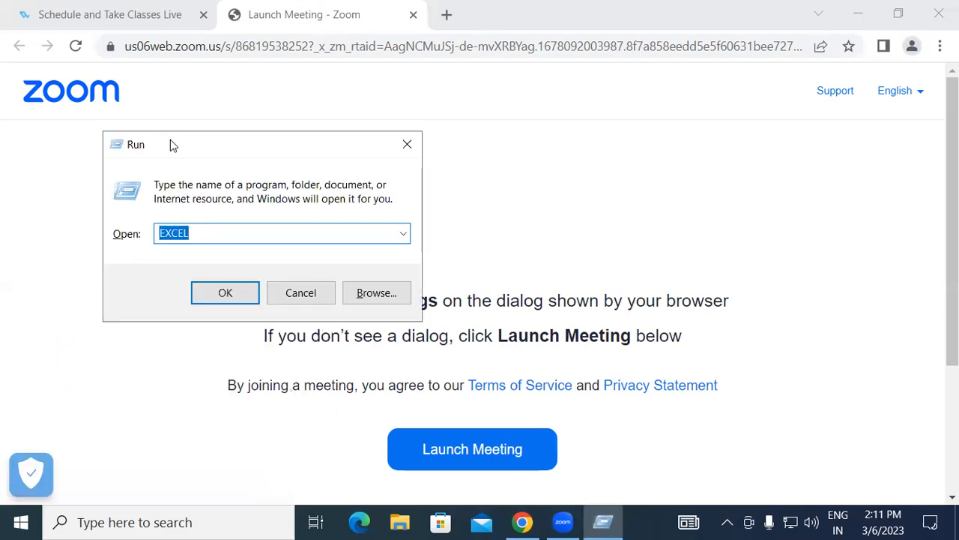
type("win")
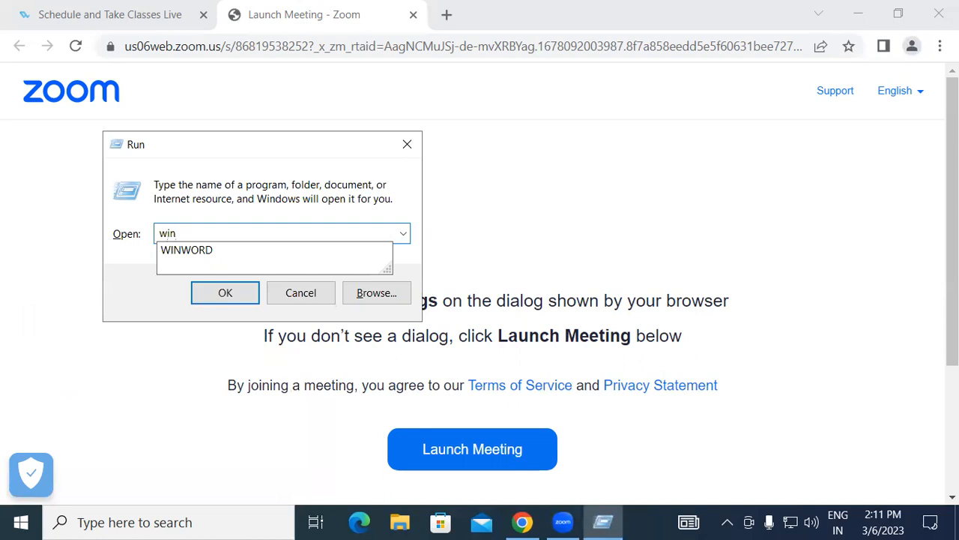
key("Down")
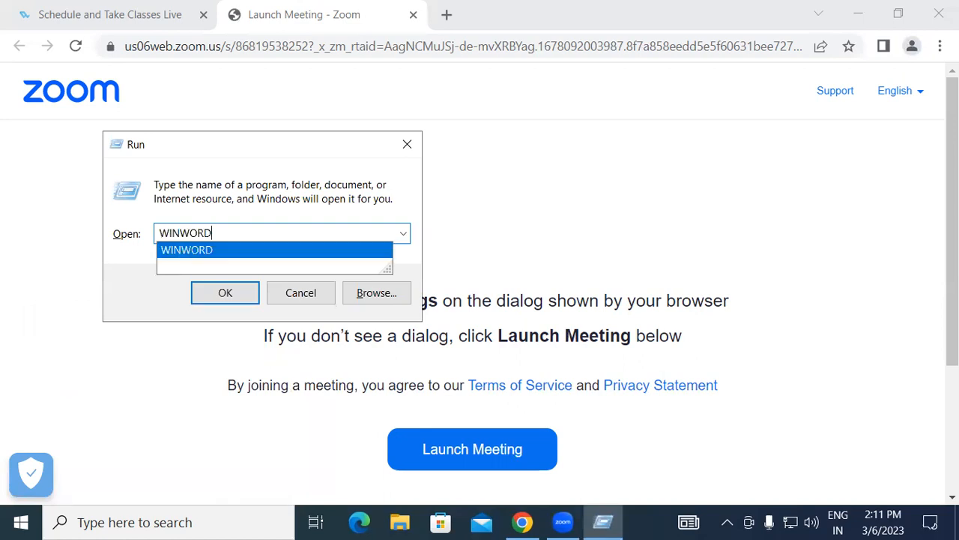
key("Return")
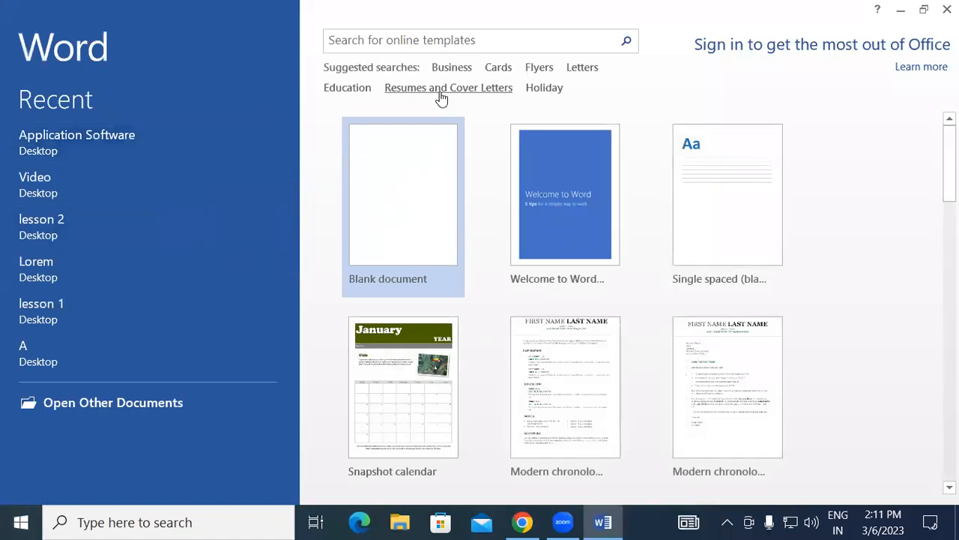
left_click(392, 191)
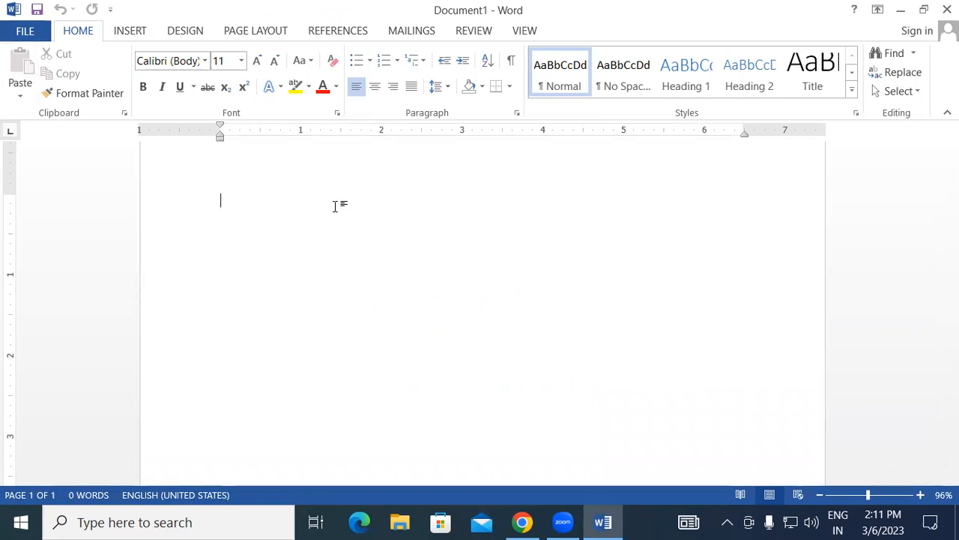
Generate sample paragraphs in the blank document with the =rand() function.
type("=rand")
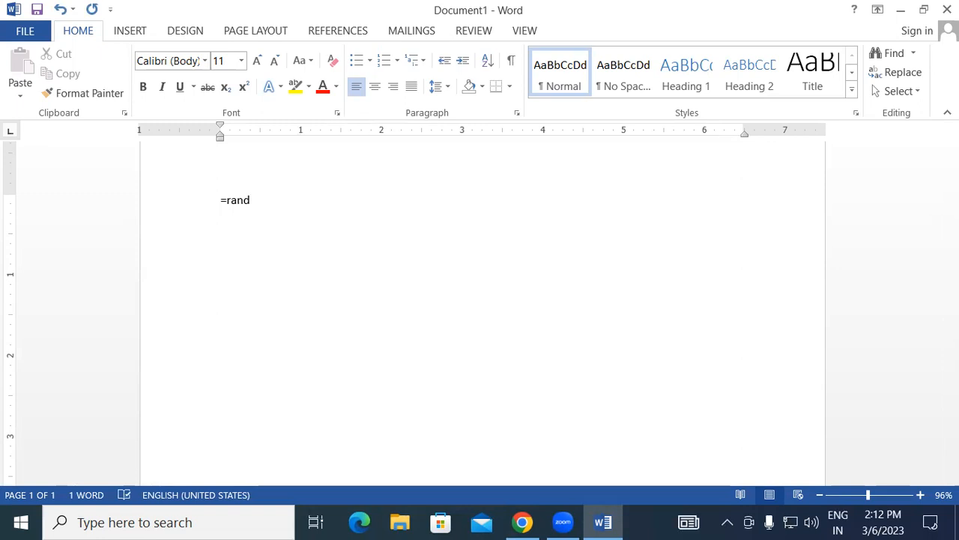
type("()")
key("Return")
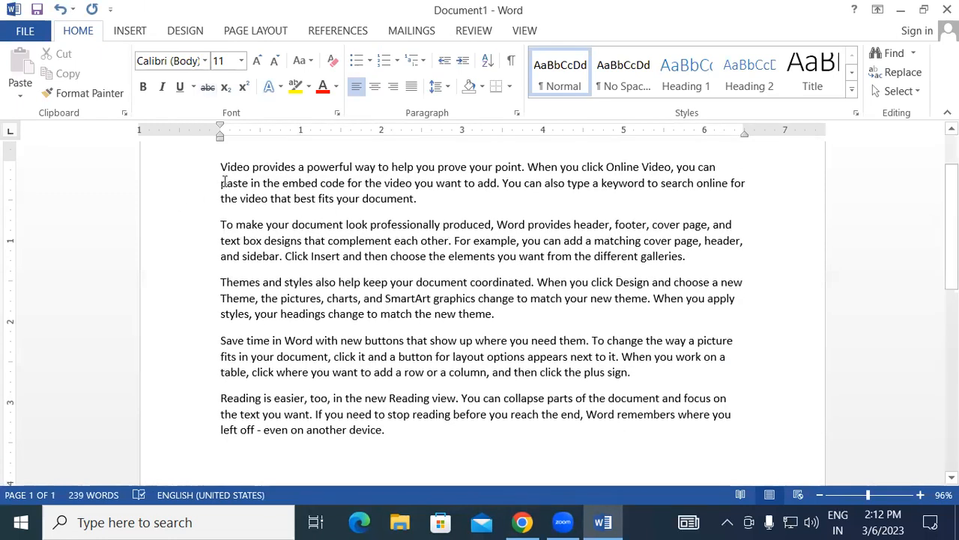
left_click(403, 434)
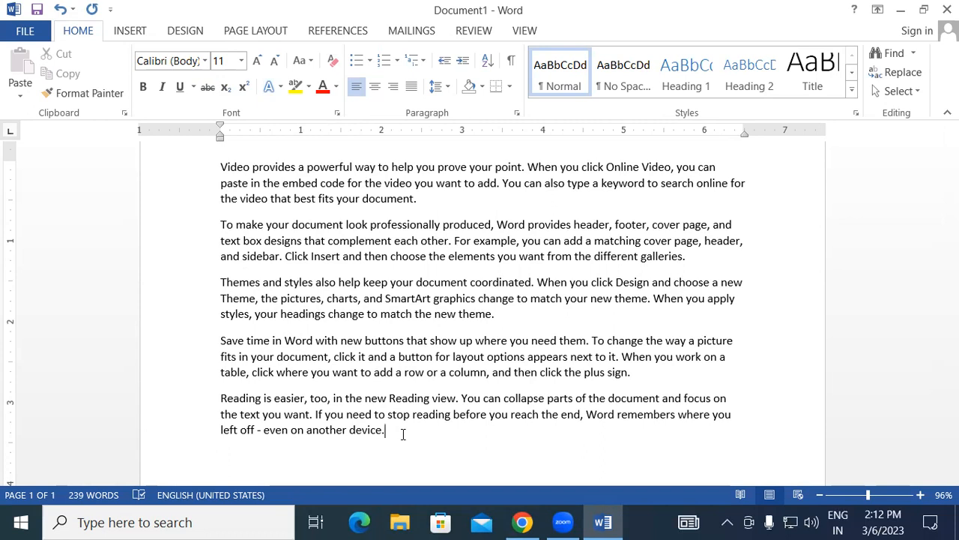
left_click_drag(222, 167, 390, 427)
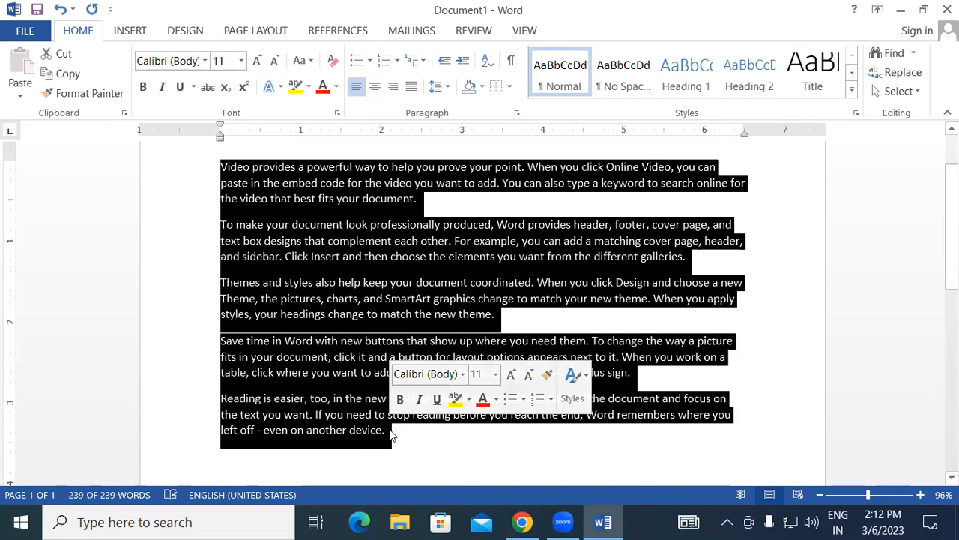
left_click(386, 432)
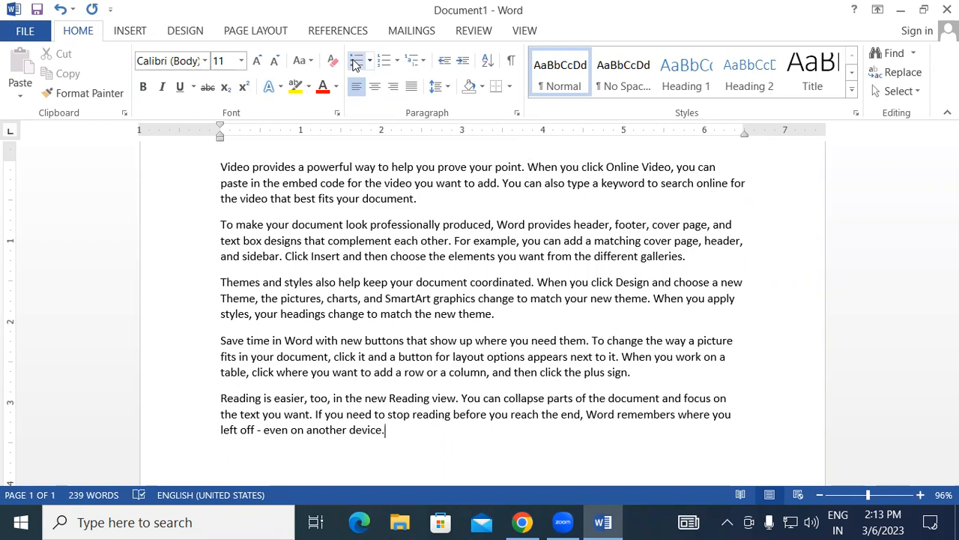
Create a new blank document and enter the heading "Computer Memory".
key("ctrl+n")
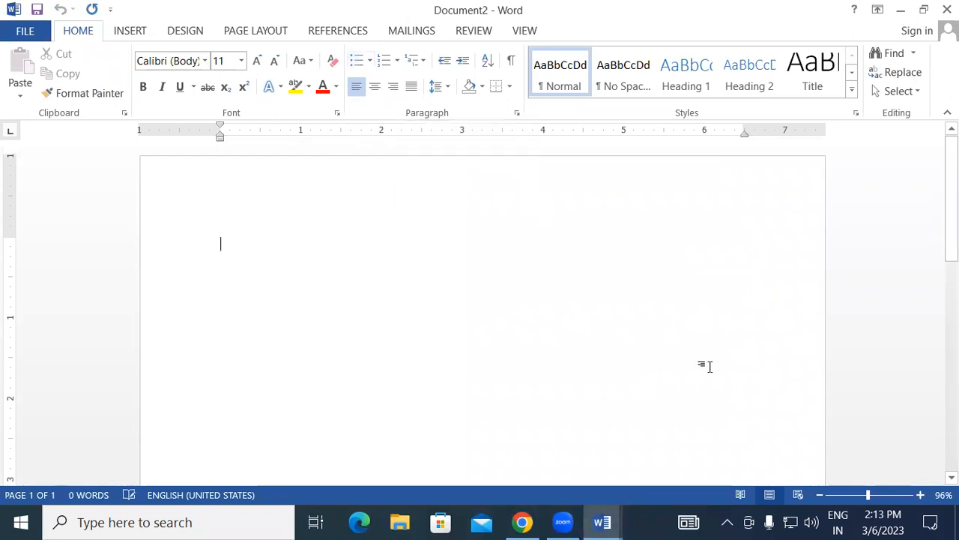
type("Co")
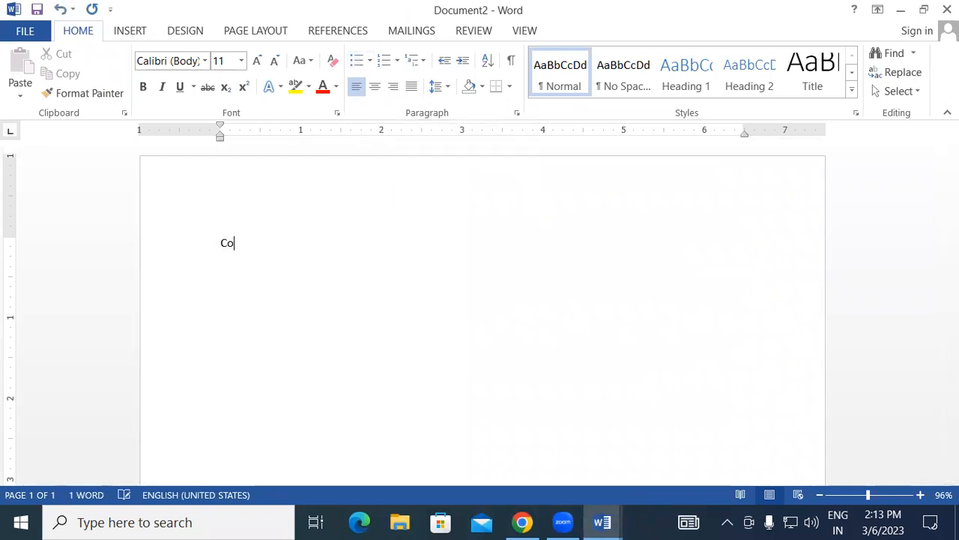
type("mputer Memory")
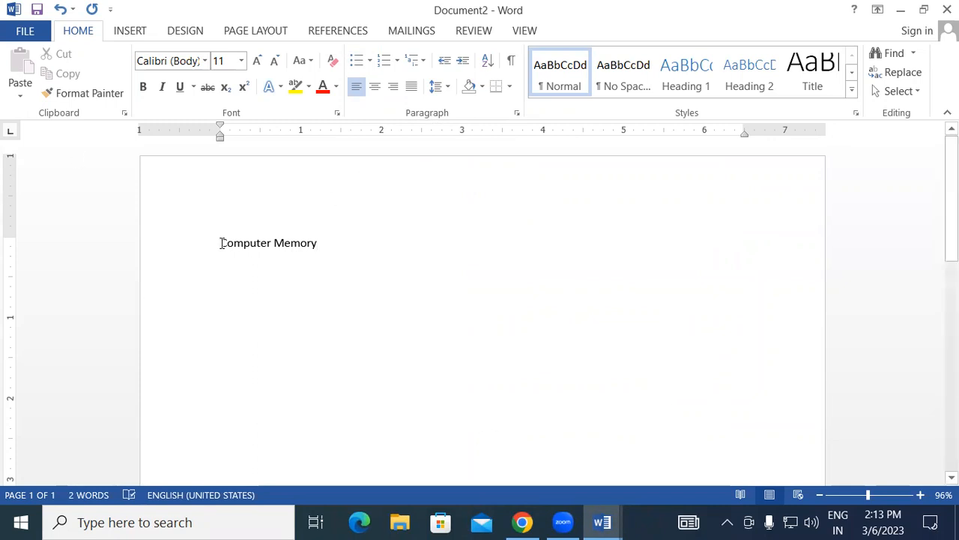
Increase the font size of the "Computer Memory" heading to 20.
left_click_drag(222, 245, 317, 242)
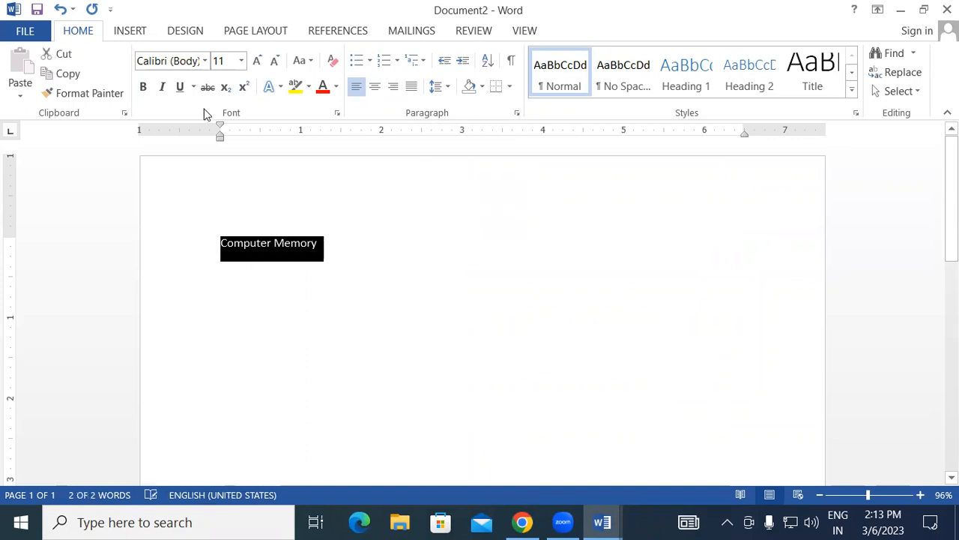
left_click(256, 64)
left_click(256, 64)
left_click(255, 65)
left_click(255, 64)
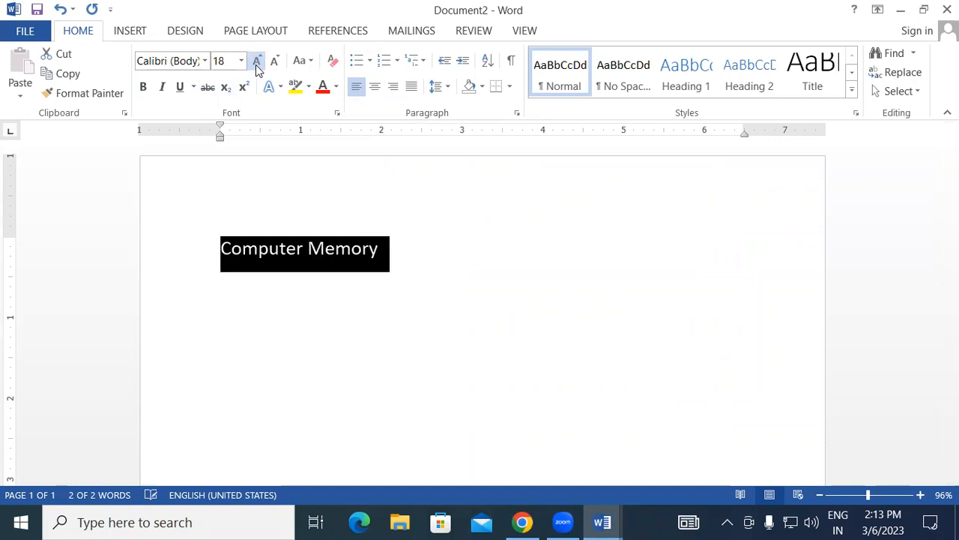
left_click(256, 65)
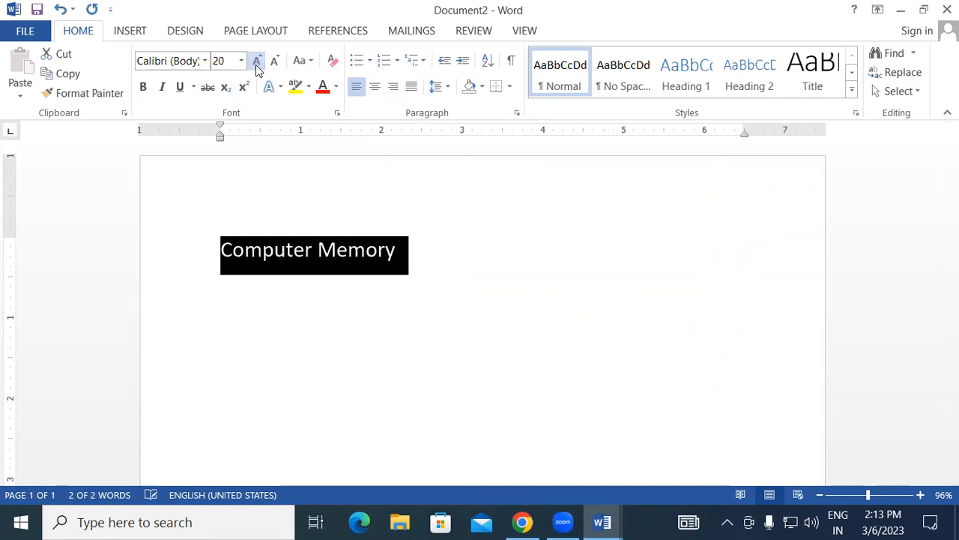
left_click(438, 257)
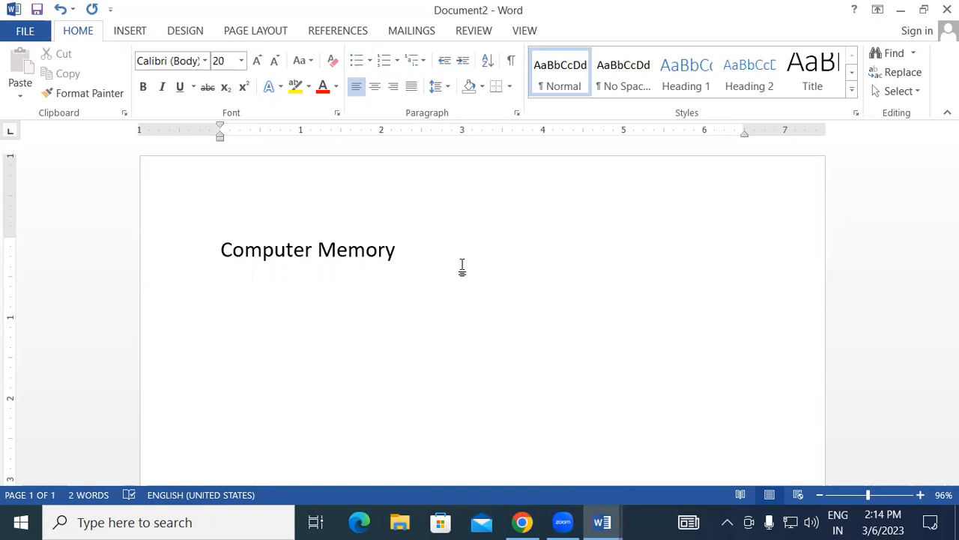
Add the lines "Primary Memory" and "Secondary Memory" below the heading.
key("Return")
type("Pri")
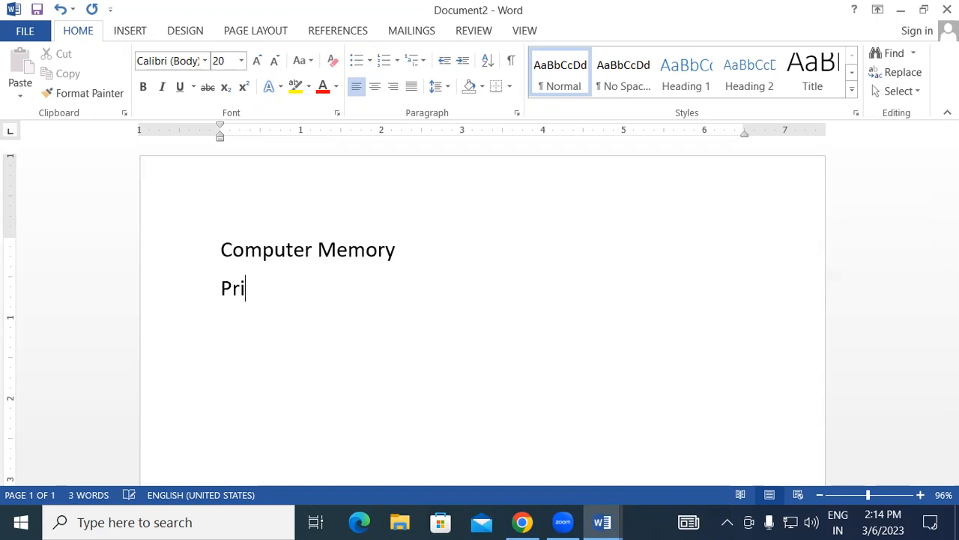
type("mary Memory")
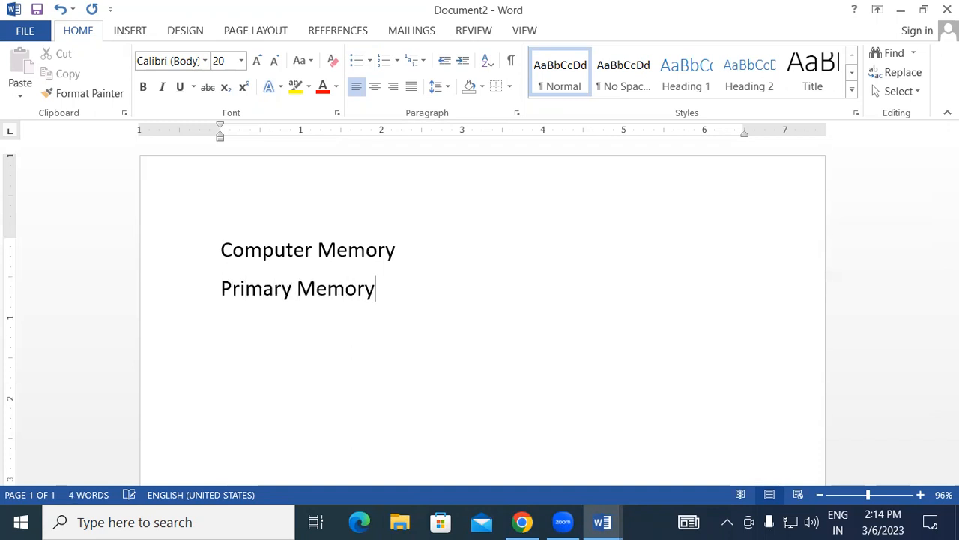
key("Return")
type("Secondary Memor")
type("y")
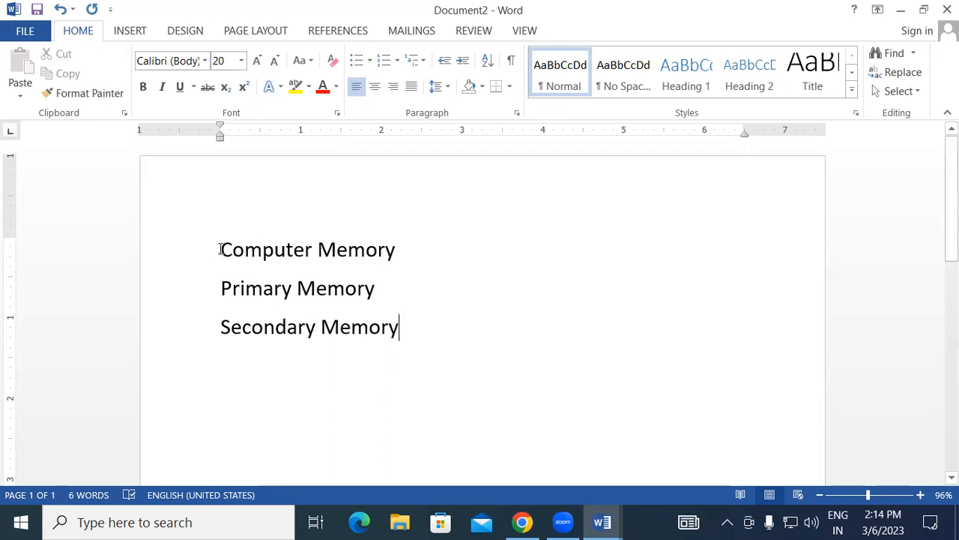
Apply arrow-shaped bullets to the "Primary Memory" and "Secondary Memory" lines.
left_click(221, 288)
left_click_drag(222, 287, 398, 334)
left_click(398, 335)
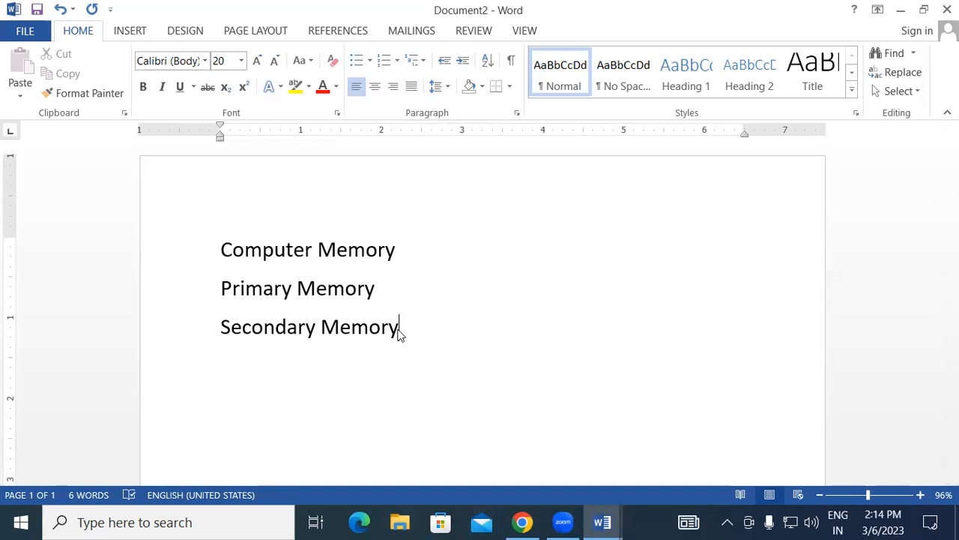
left_click_drag(220, 289, 391, 325)
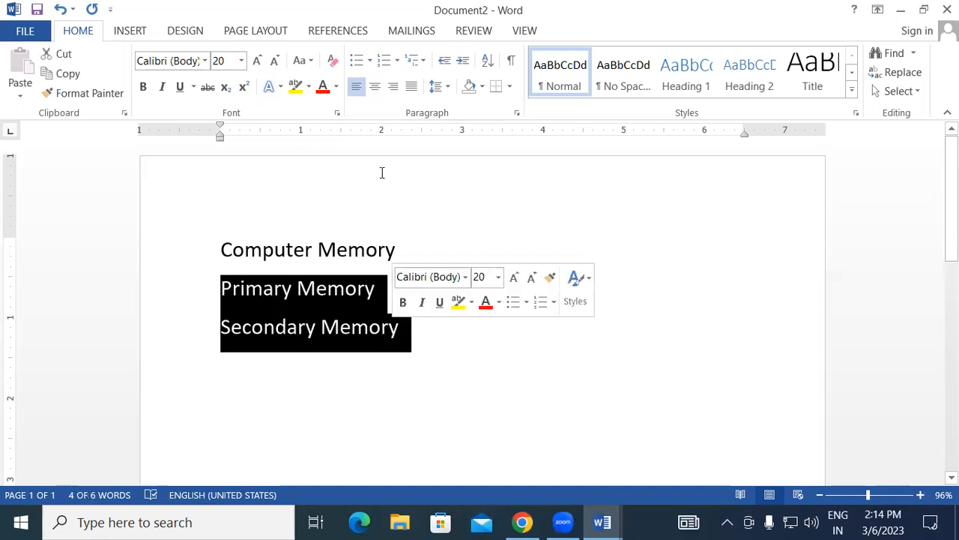
left_click(370, 61)
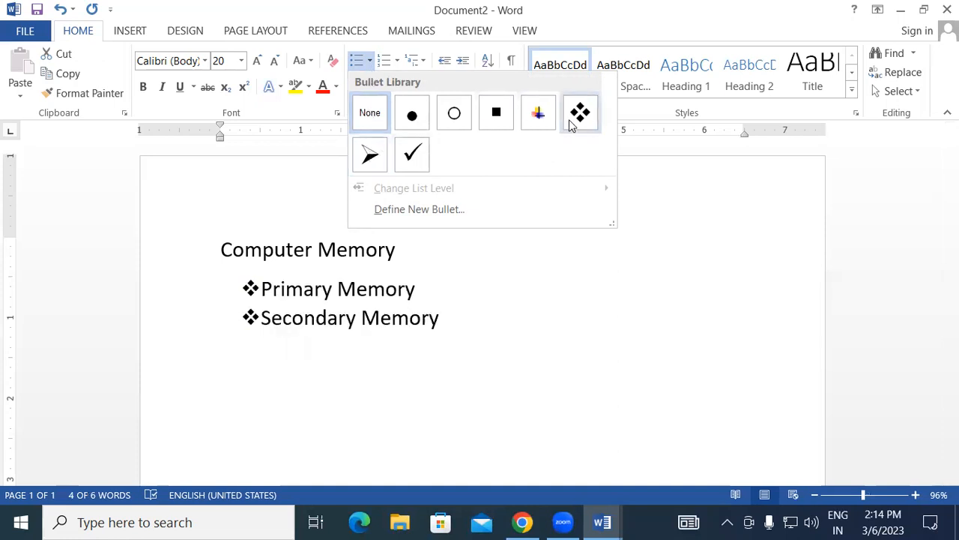
left_click(372, 155)
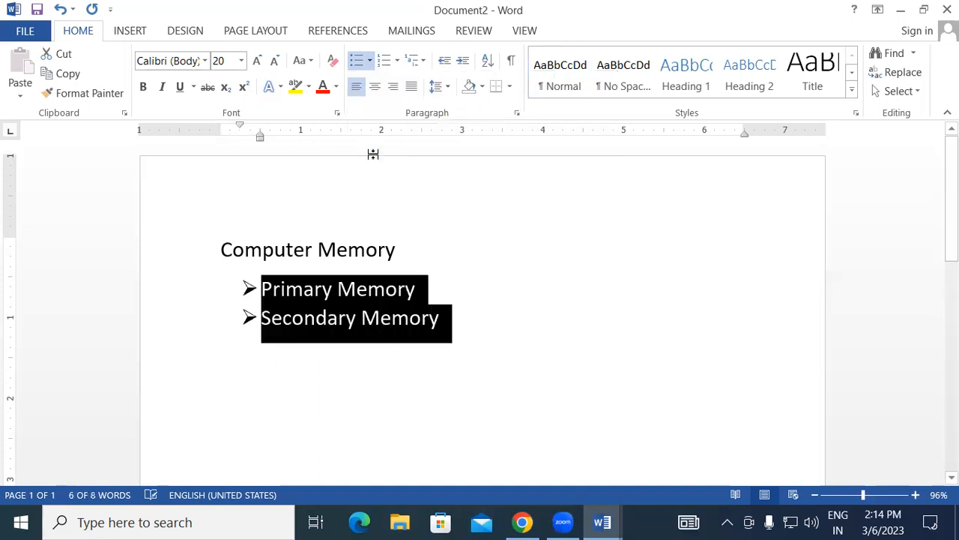
left_click(482, 340)
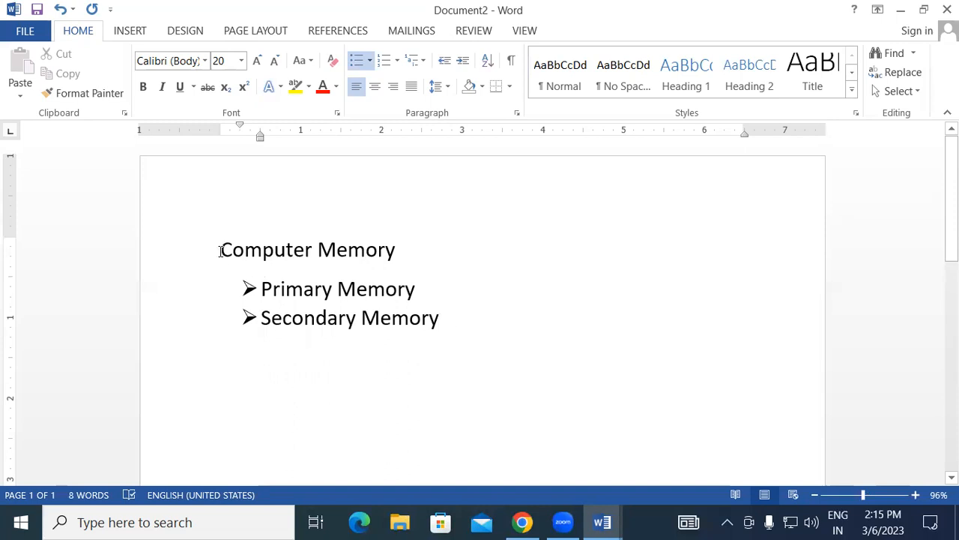
Make the "Computer Memory" heading bold.
left_click_drag(220, 250, 397, 252)
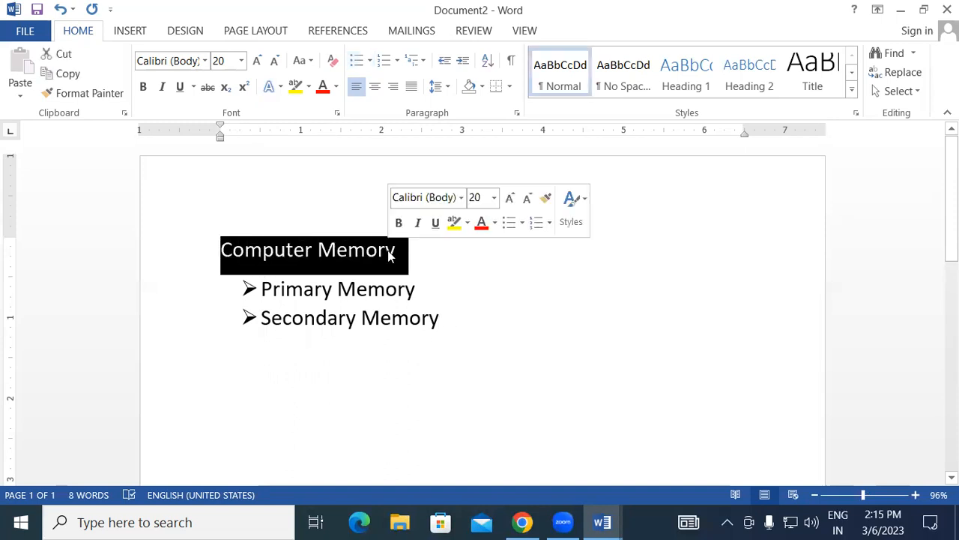
left_click(144, 86)
left_click(505, 316)
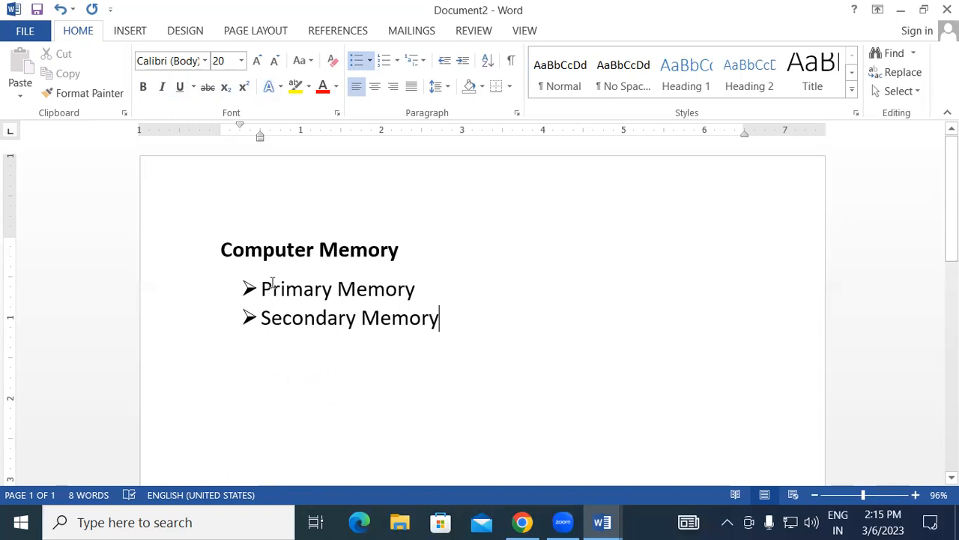
Add an indented sub-list under "Primary Memory" with the items "CPU Memory" and "Main Memory".
left_click(421, 289)
key("Return")
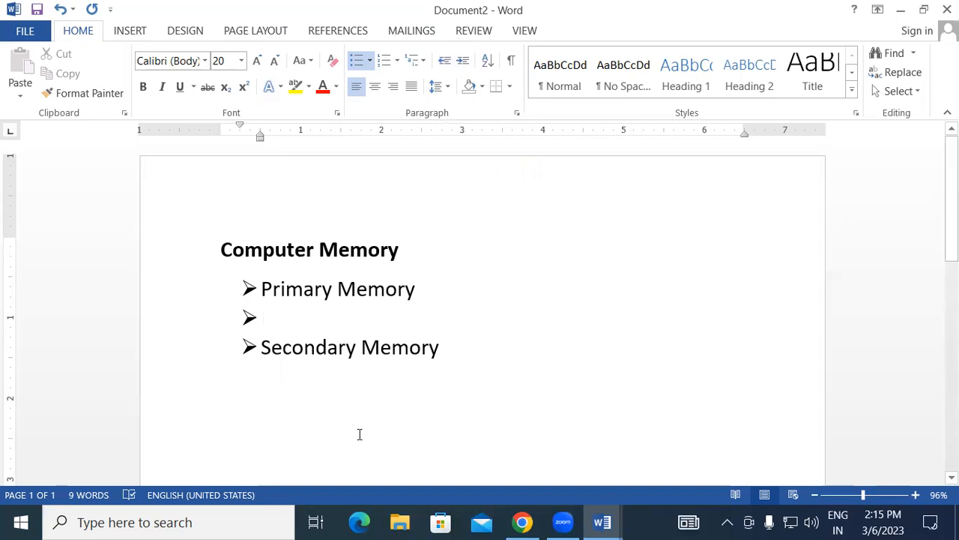
left_click(463, 61)
type("CPU ")
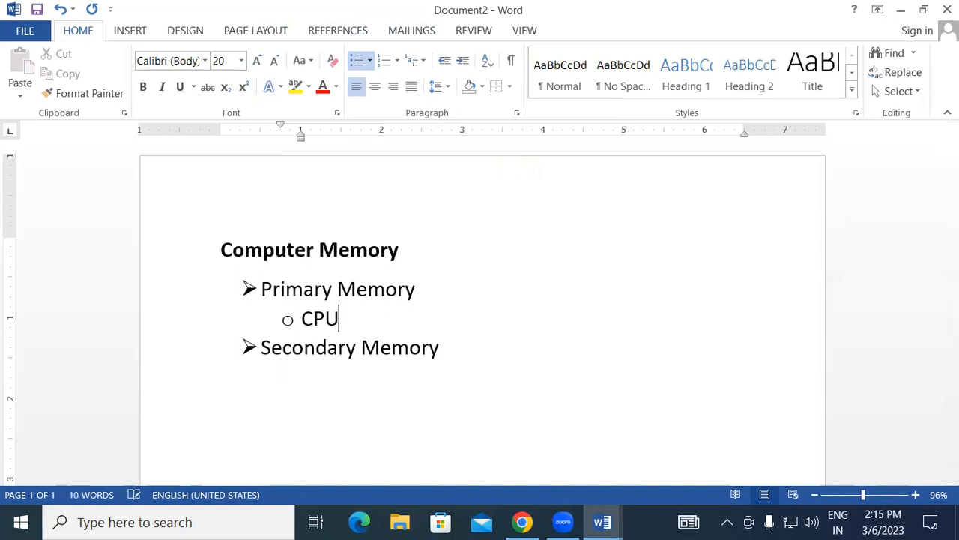
type("Memory")
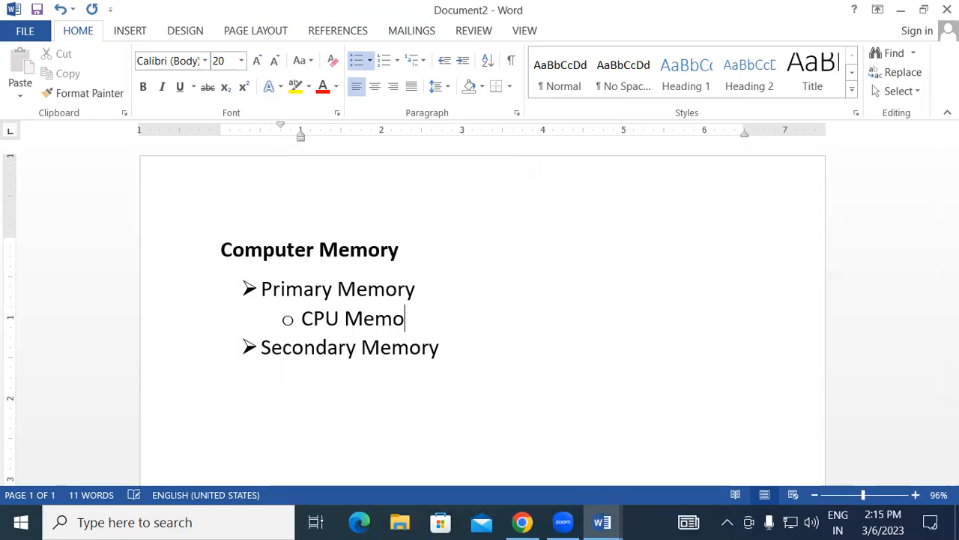
key("Return")
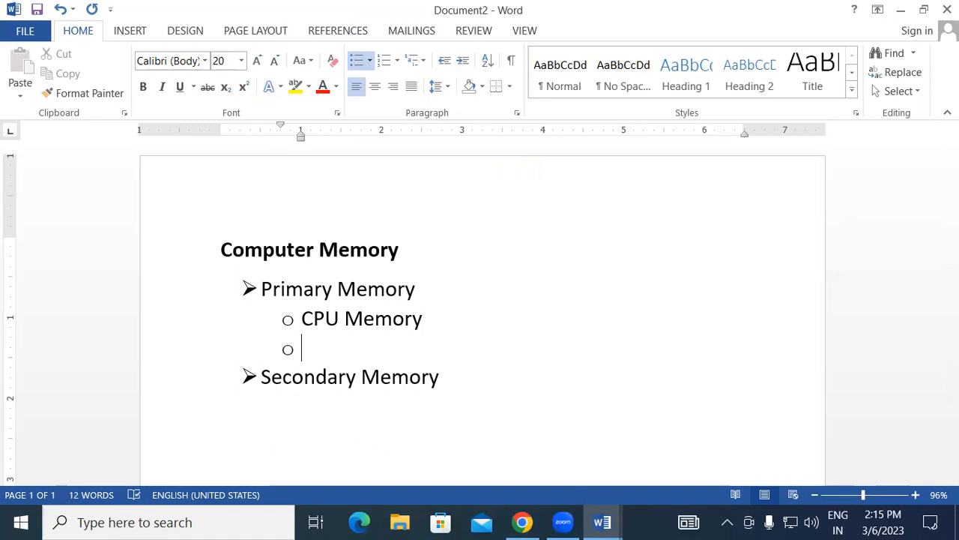
type("Main Memory")
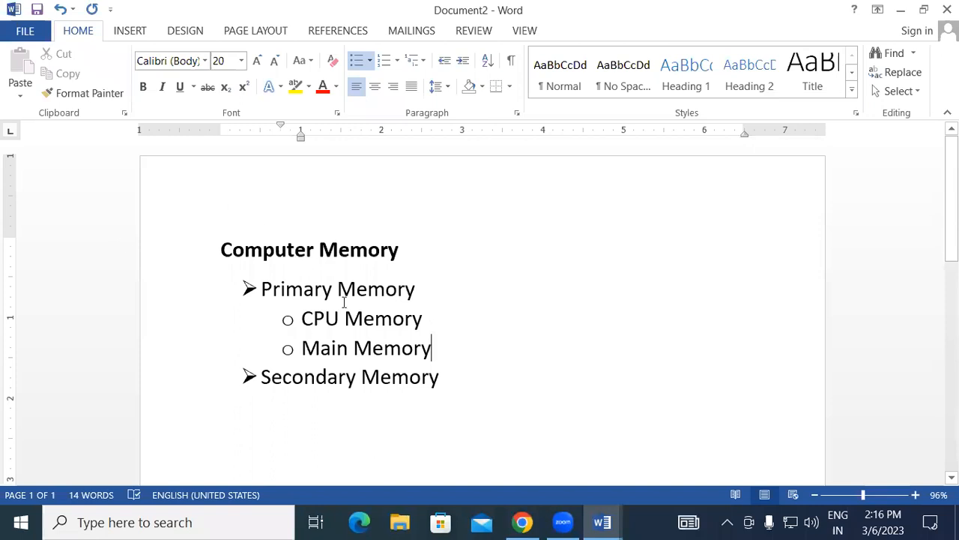
Insert an empty item after "CPU Memory" and change the sub-list's bullets to the four-diamond symbol.
left_click(436, 318)
key("Return")
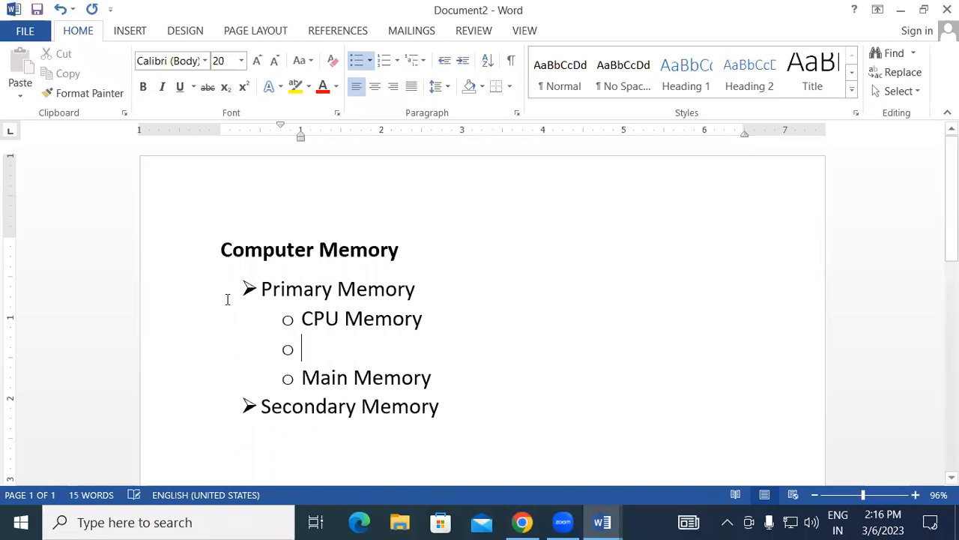
left_click(371, 60)
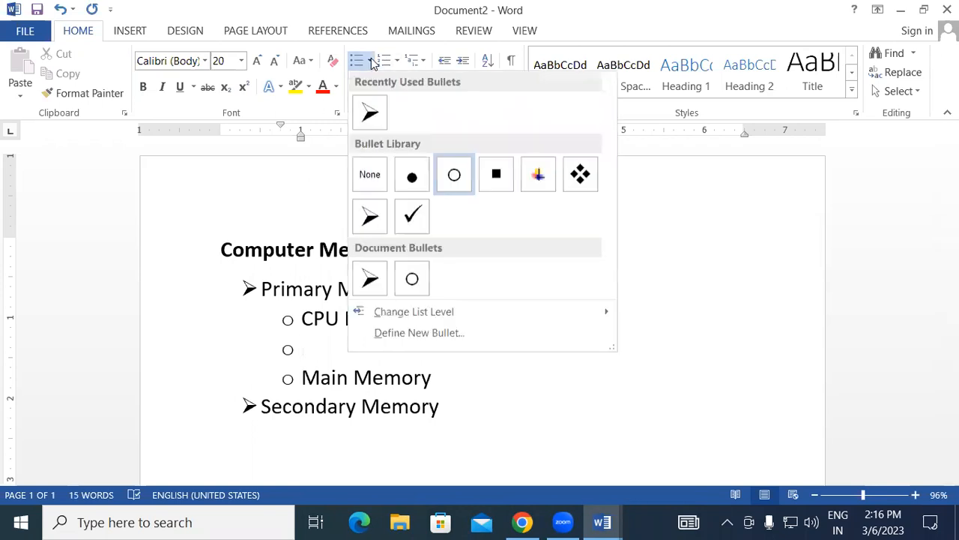
left_click(581, 175)
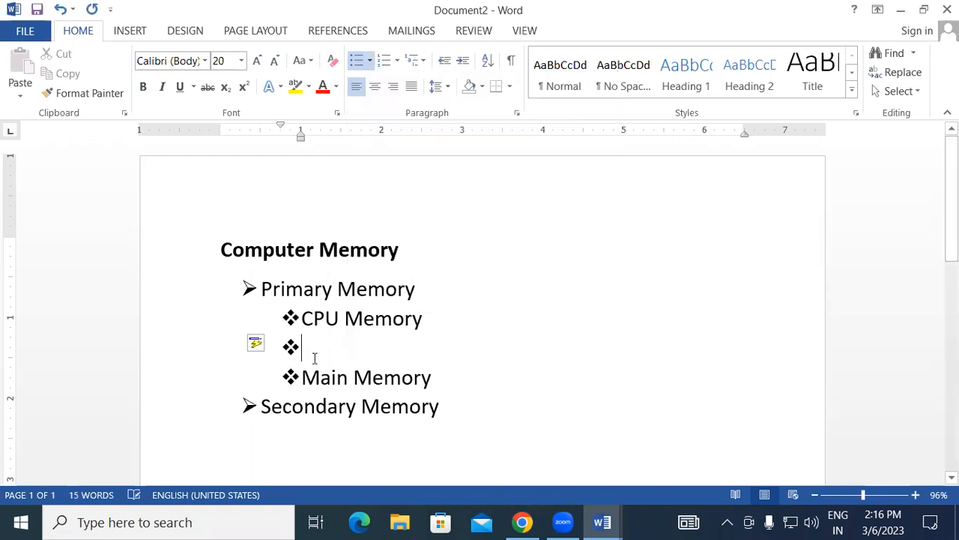
Demote the empty item to a third list level and enter "Cache Memory" and "Register Memory" there.
left_click(467, 64)
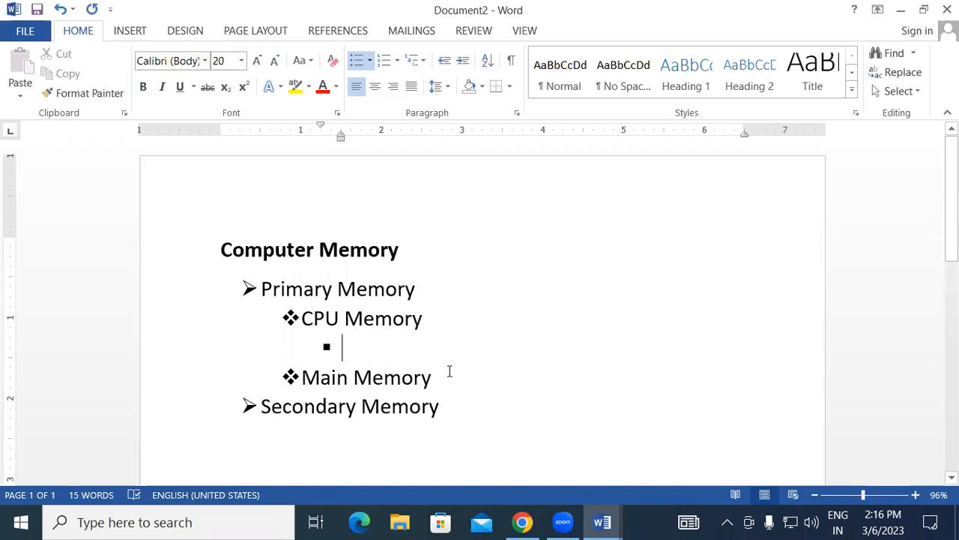
type("Ca")
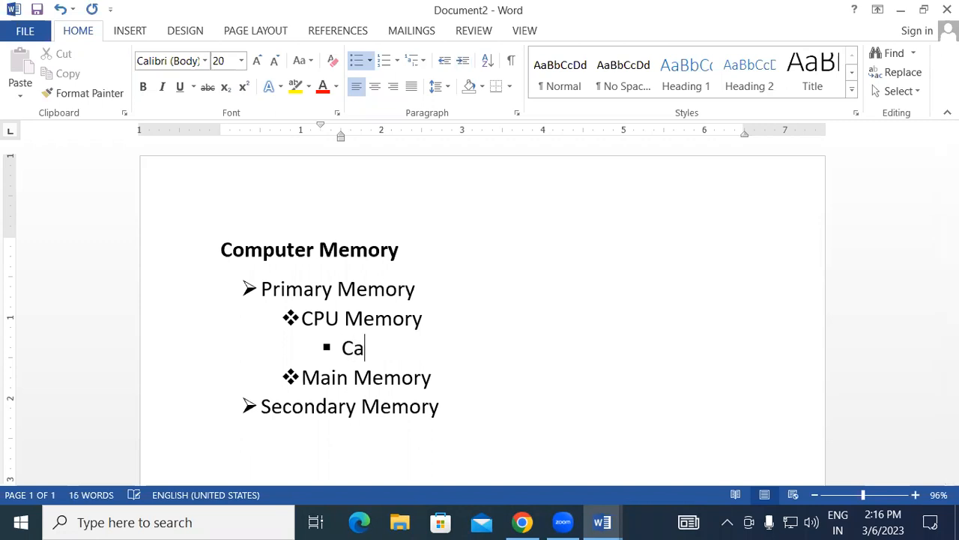
type("che Memory")
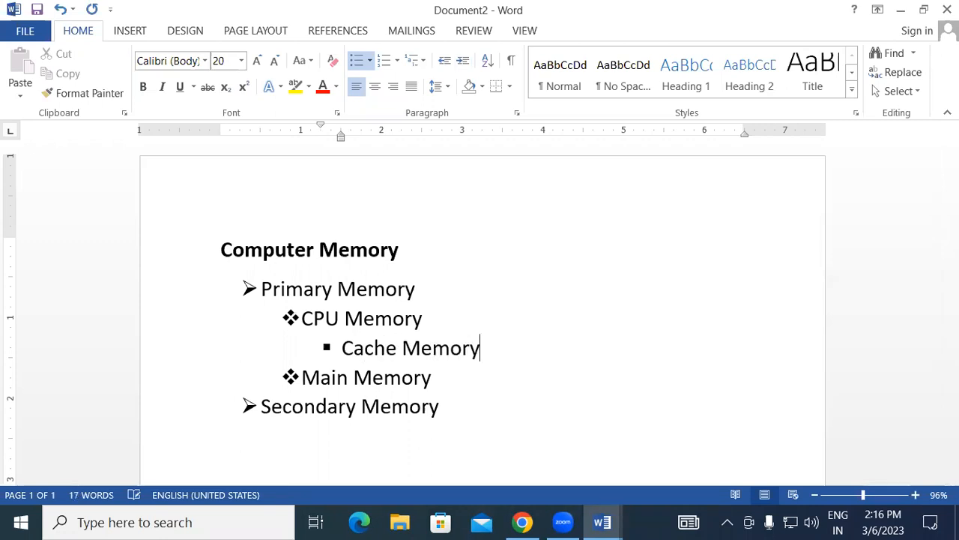
key("Return")
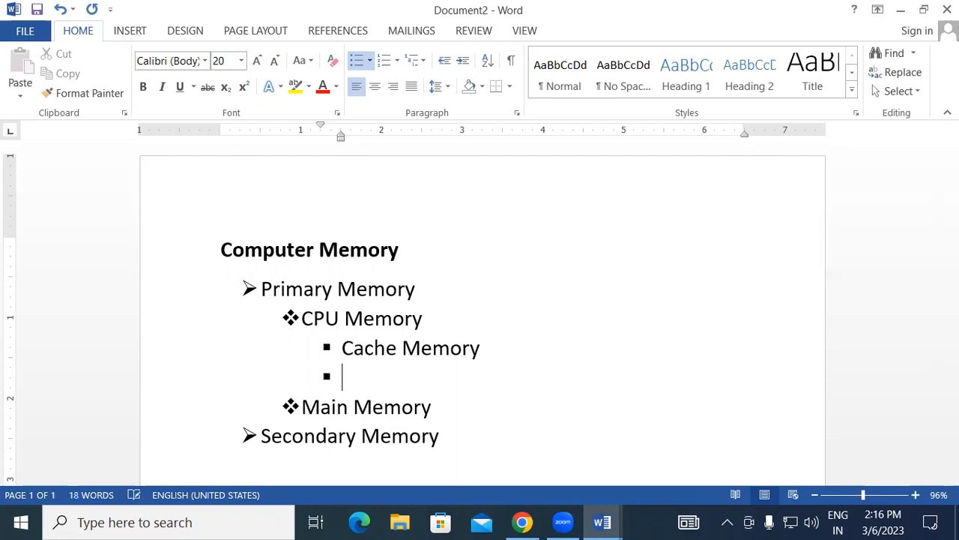
type("Register Memory")
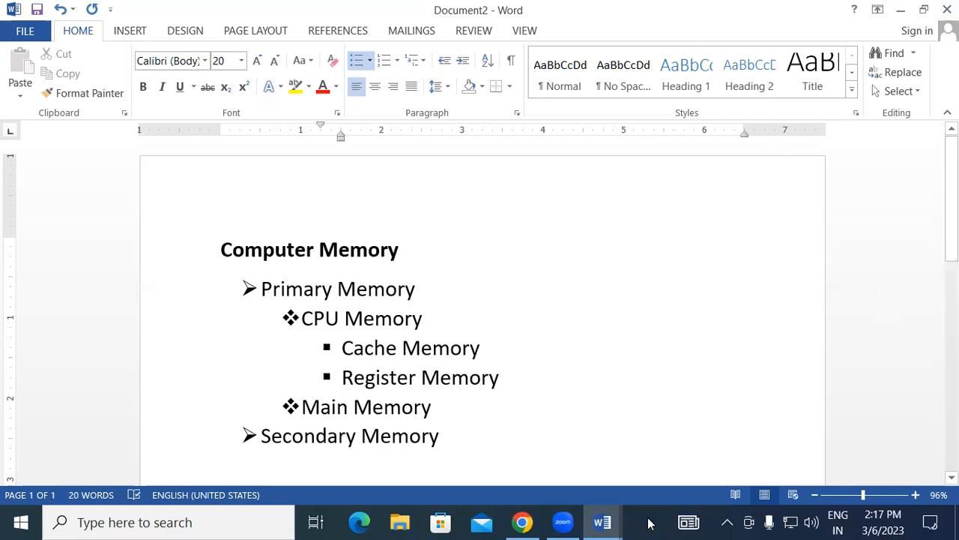
Switch to Document1 and apply arrow-shaped bullets to all of its paragraphs.
mouse_move(605, 523)
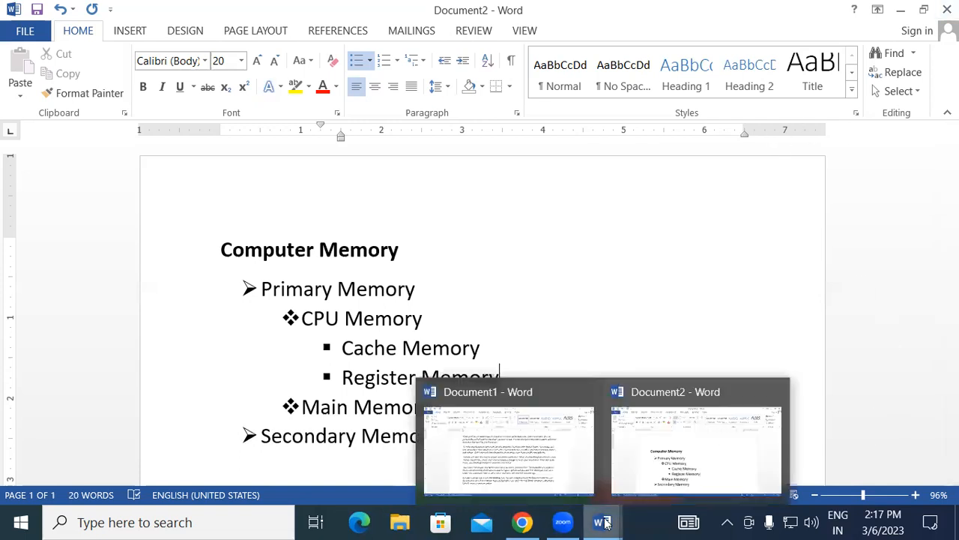
left_click(524, 459)
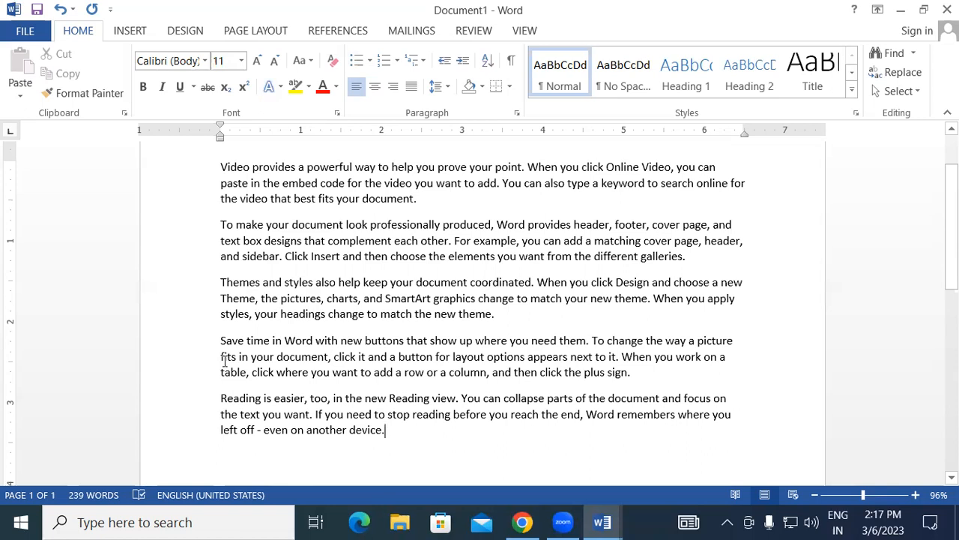
left_click_drag(220, 168, 445, 448)
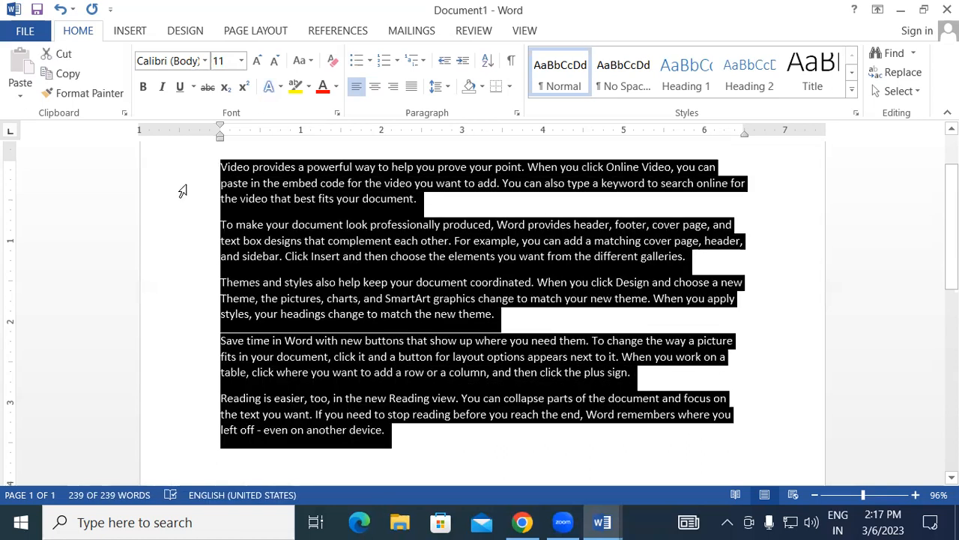
left_click(369, 62)
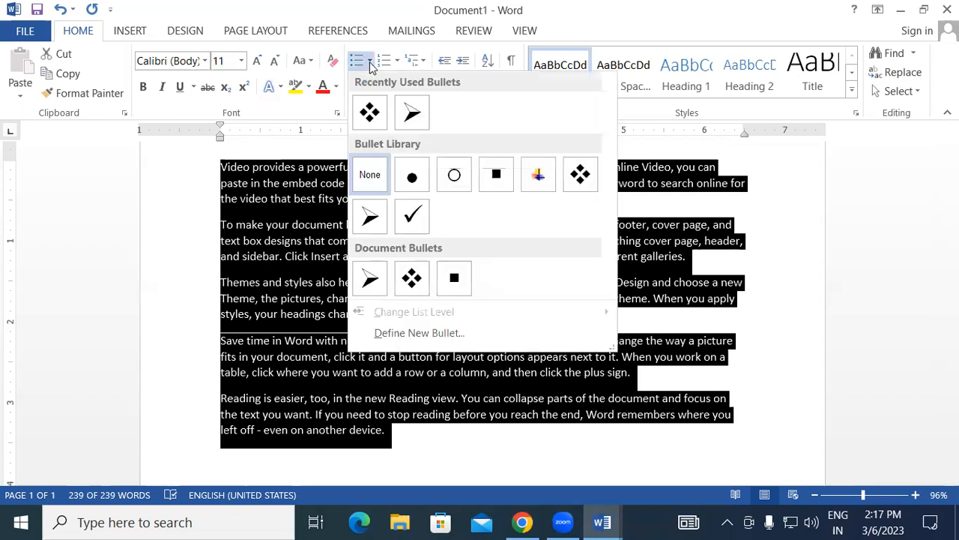
left_click(369, 216)
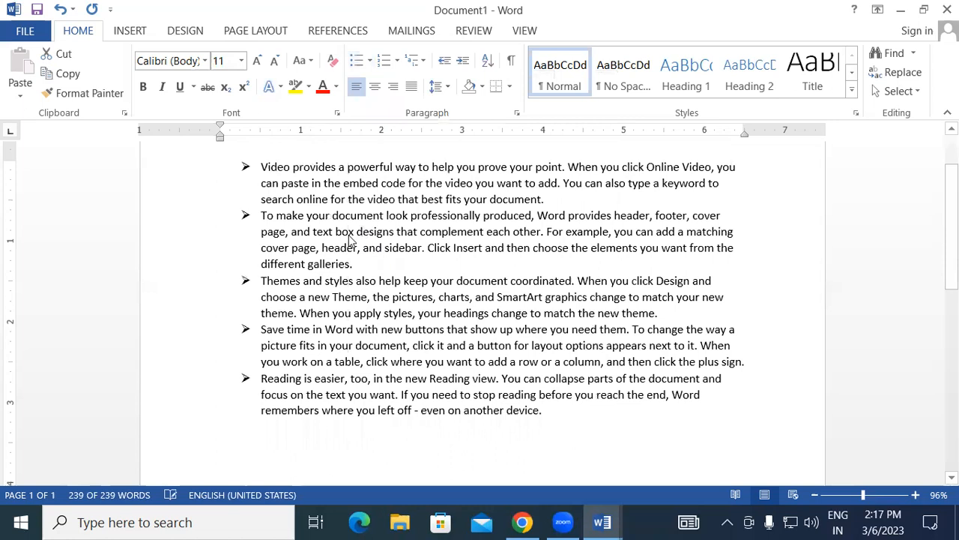
Increase the font size of the bulleted paragraphs to 14.
left_click(256, 60)
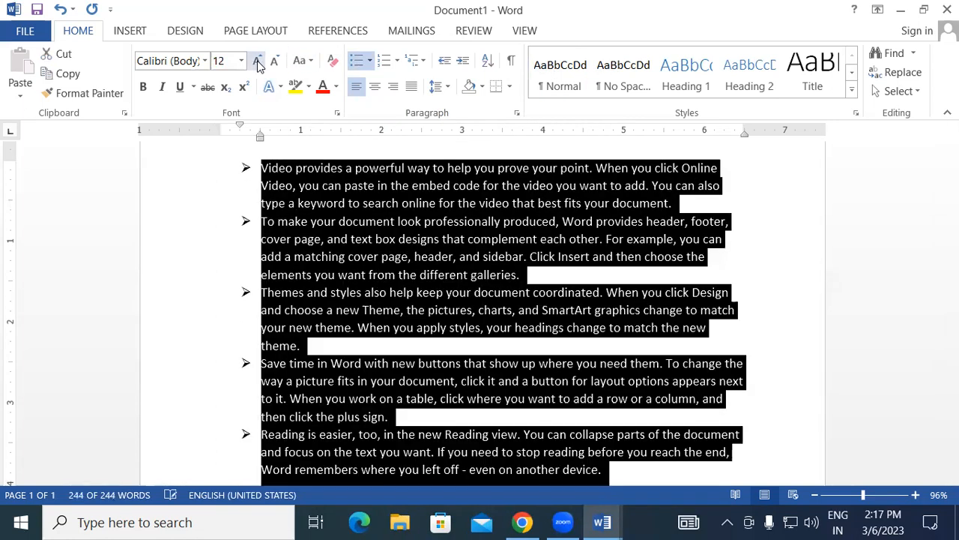
left_click(256, 60)
left_click(417, 293)
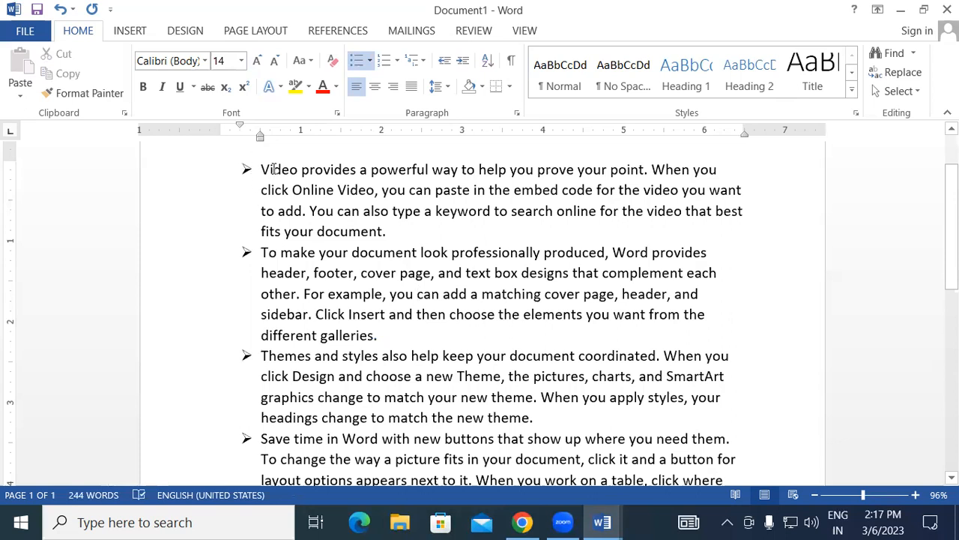
Define a new bullet from Wingdings symbol 175, the eight-pointed star, for all the bulleted paragraphs.
left_click_drag(266, 175, 484, 401)
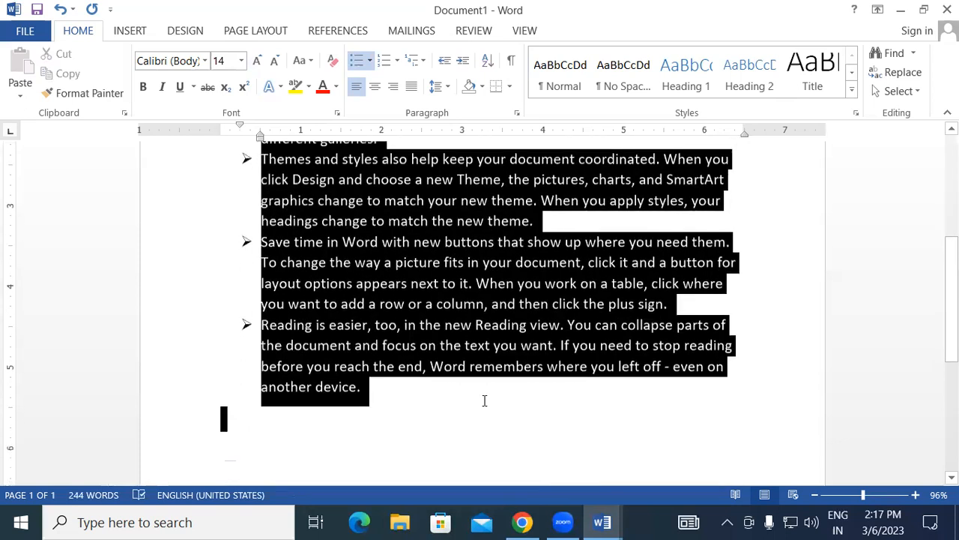
left_click(369, 60)
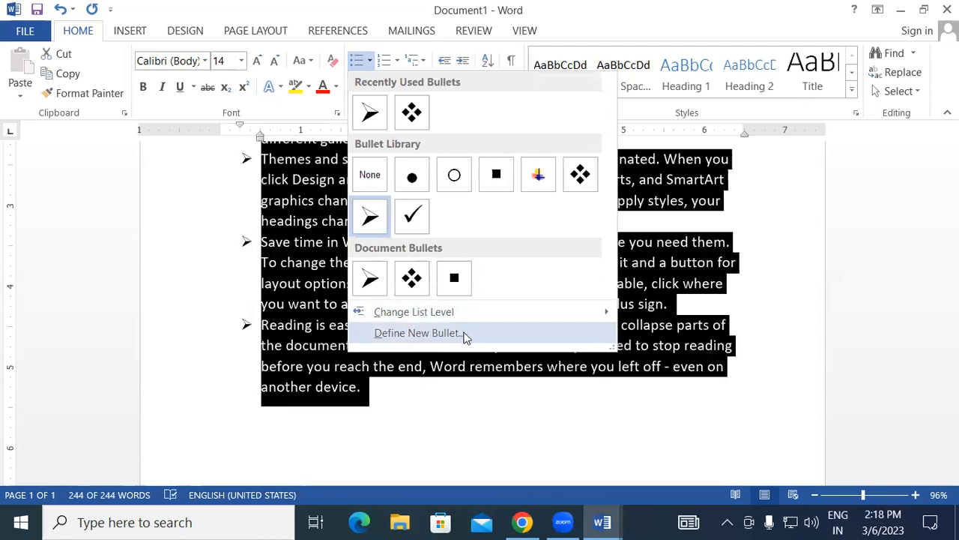
left_click(465, 335)
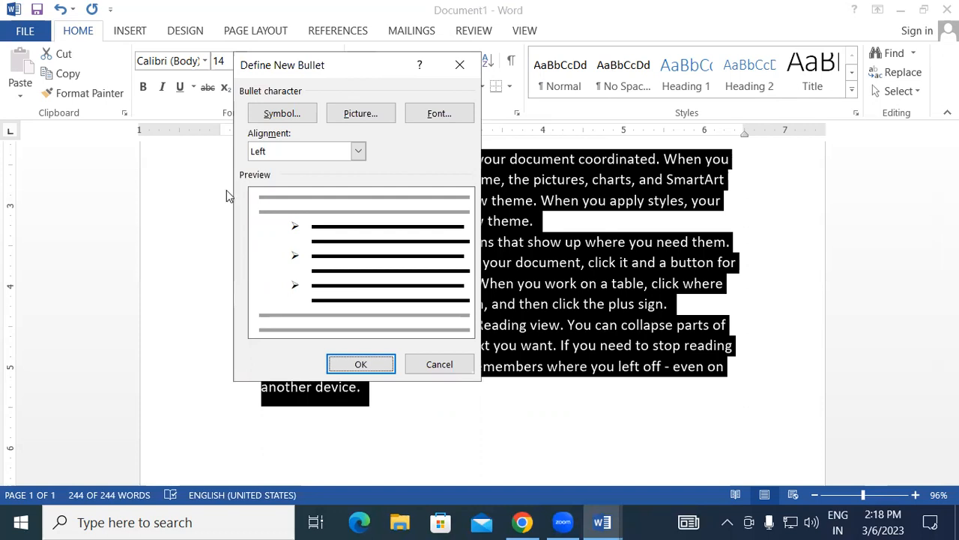
left_click(272, 111)
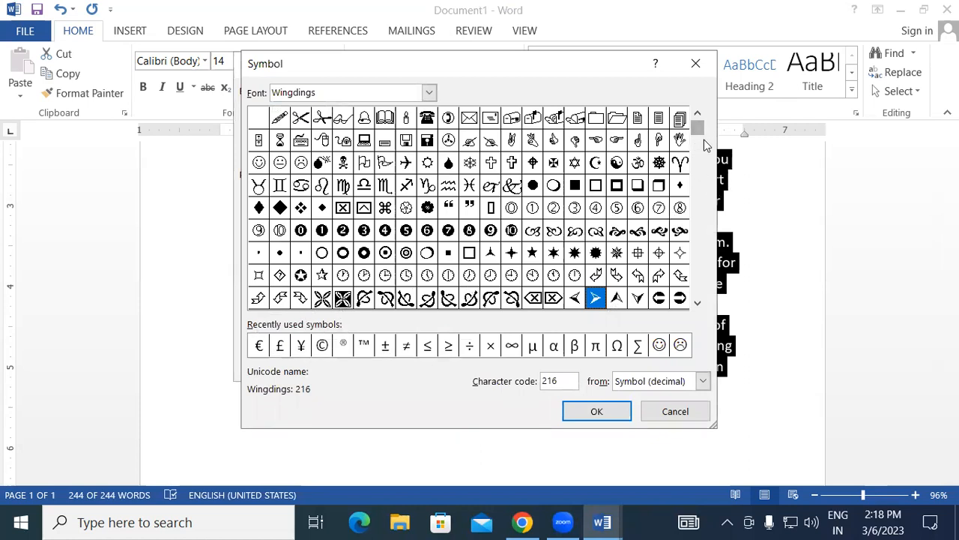
left_click_drag(697, 137, 704, 226)
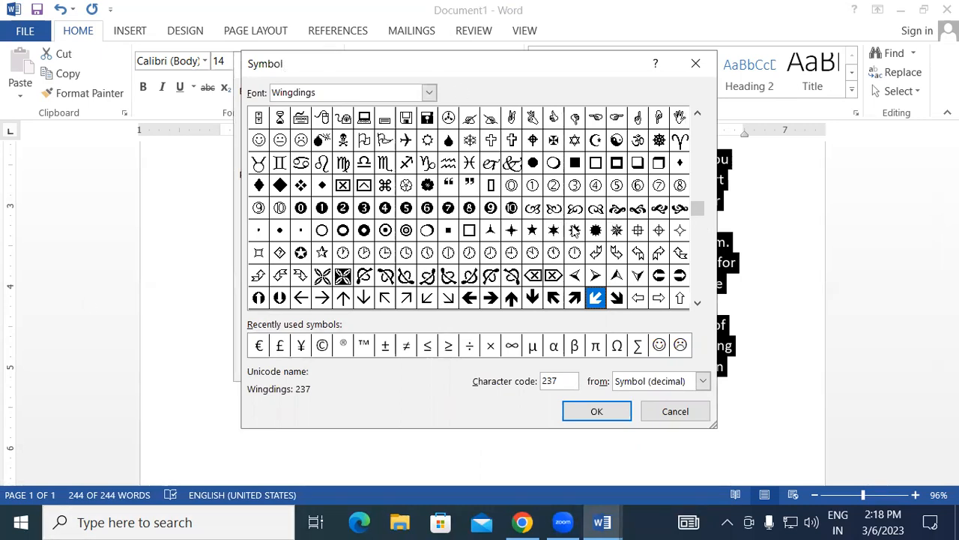
left_click(616, 231)
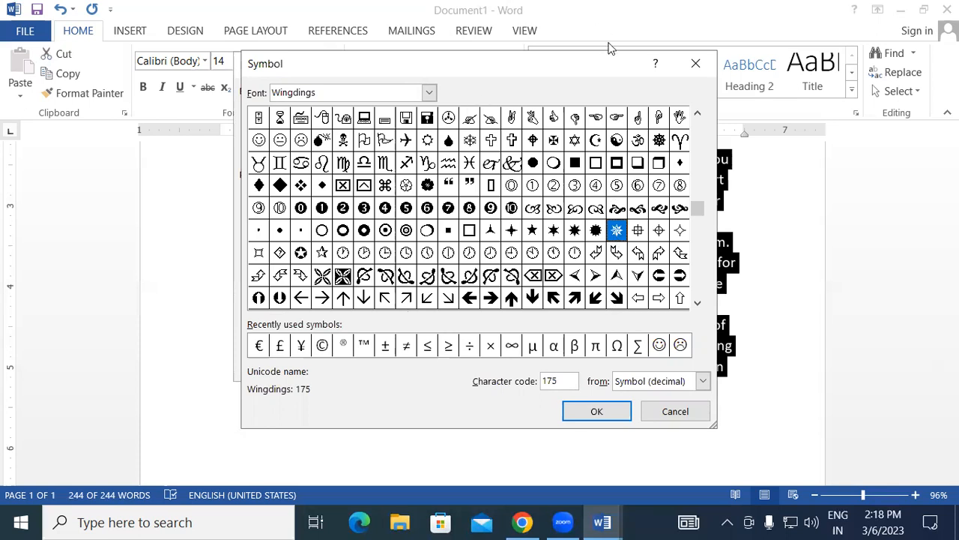
left_click(592, 412)
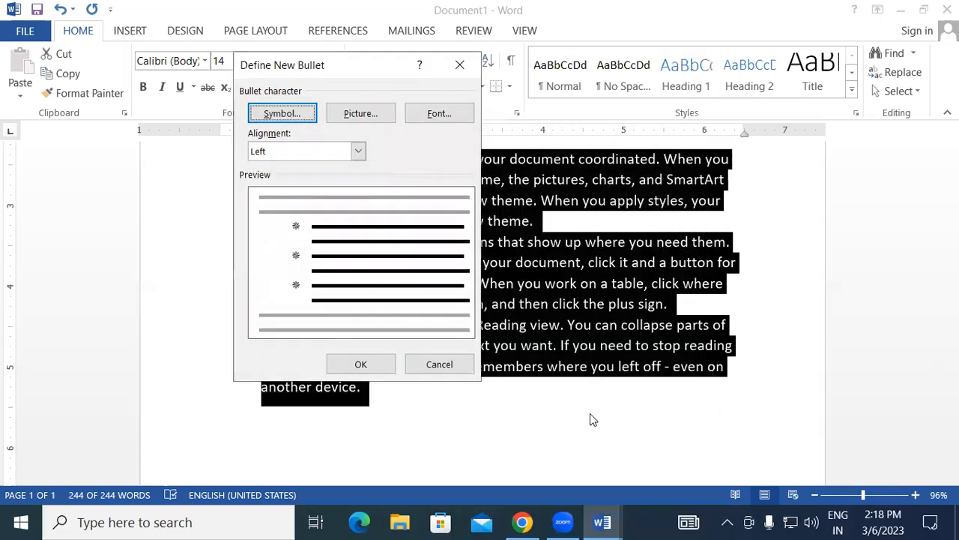
left_click(377, 369)
left_click(377, 398)
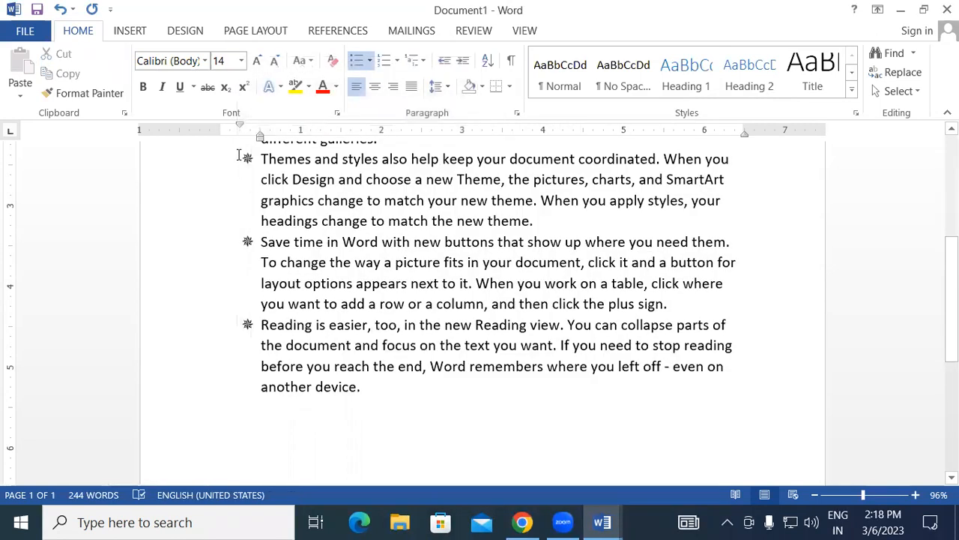
scroll(265, 193, "up", 3)
scroll(268, 186, "up", 3)
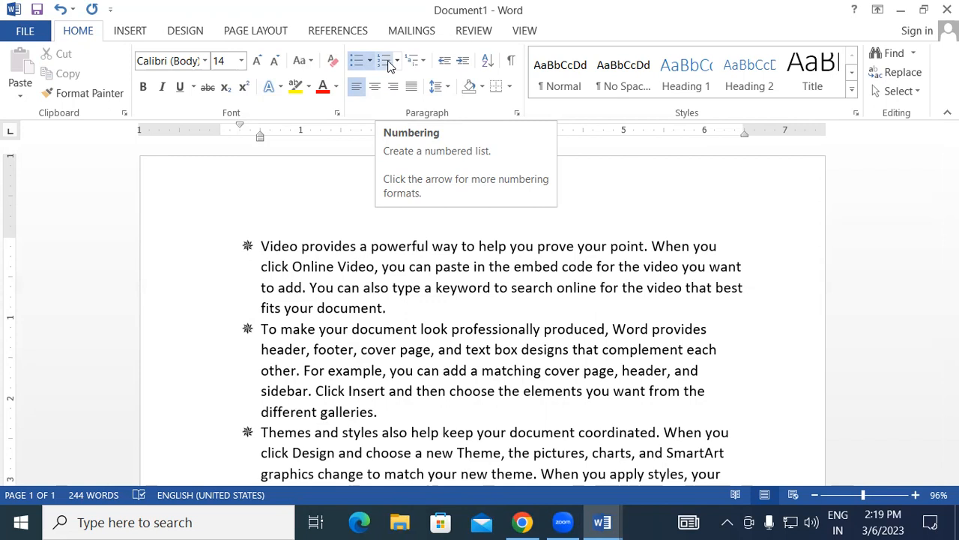
Create a new blank document and enter the heading "Our Courses".
key("ctrl+n")
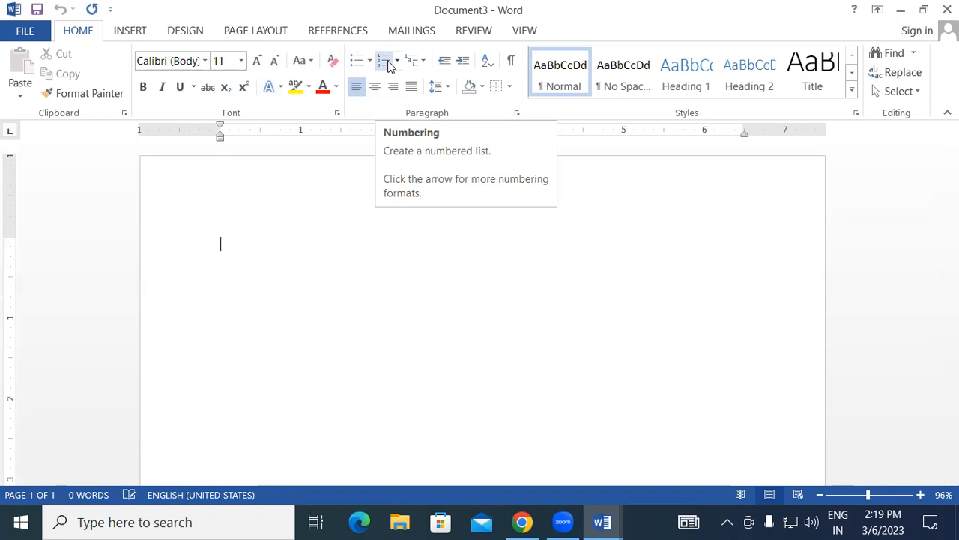
type("Ou")
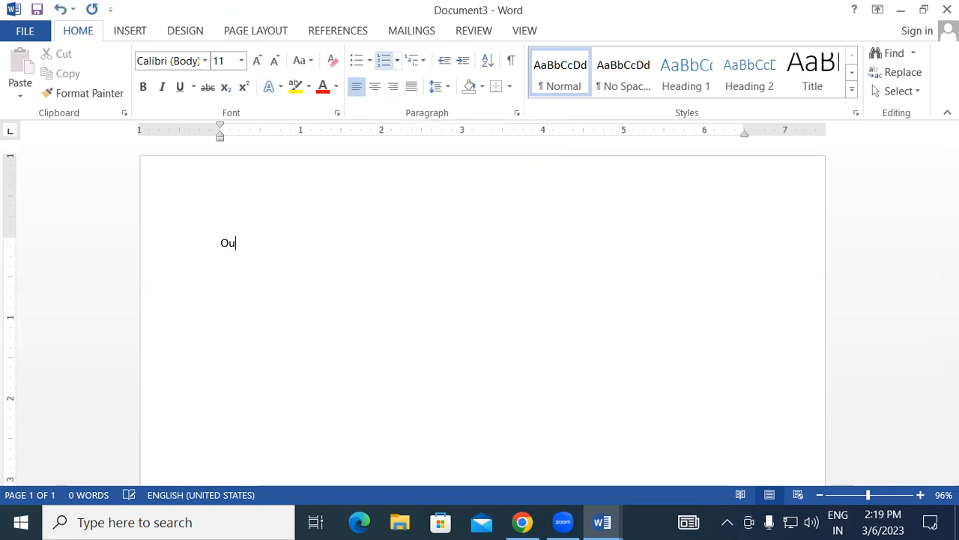
type("r ")
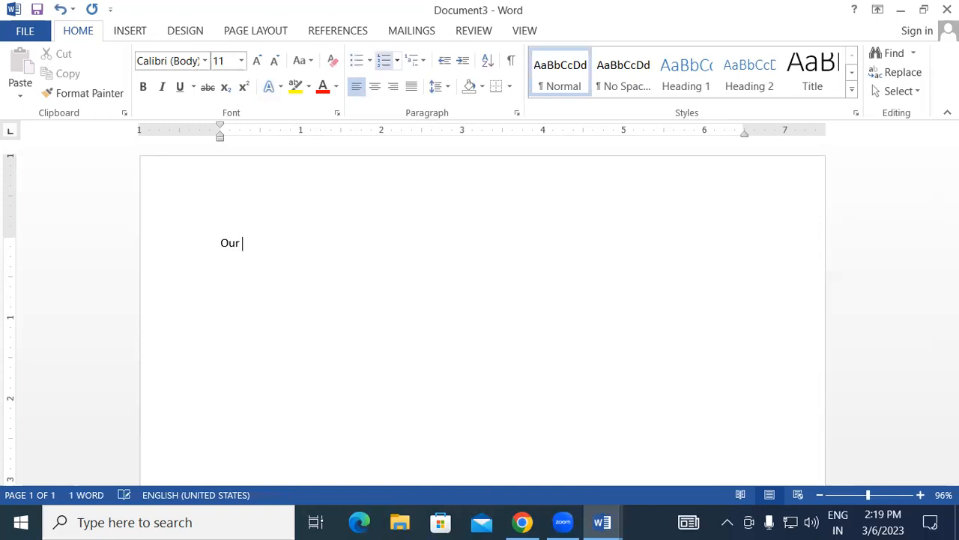
type("Courses")
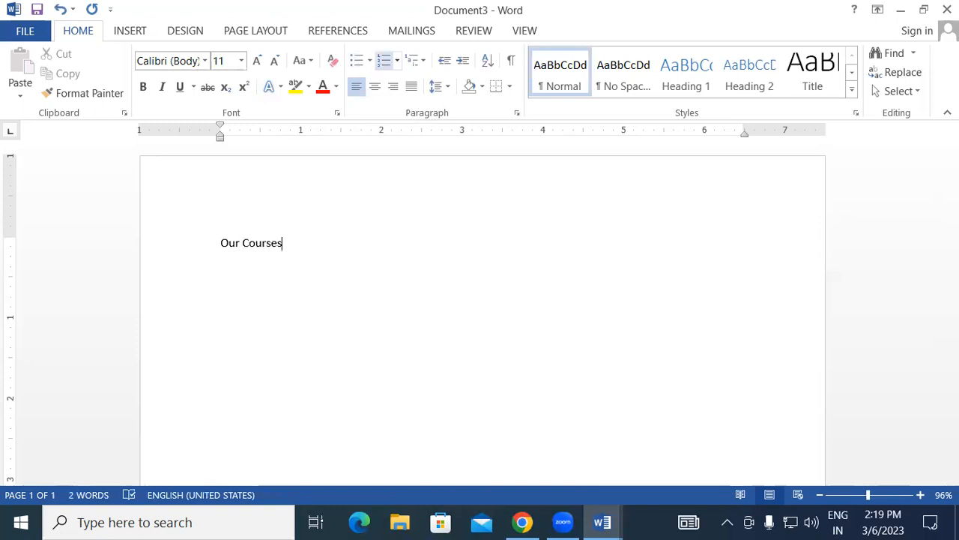
key("Return")
Increase the font size of the "Our Courses" heading to 18.
left_click_drag(220, 242, 297, 247)
left_click(257, 60)
left_click(257, 60)
left_click(257, 60)
left_click(257, 59)
left_click(336, 256)
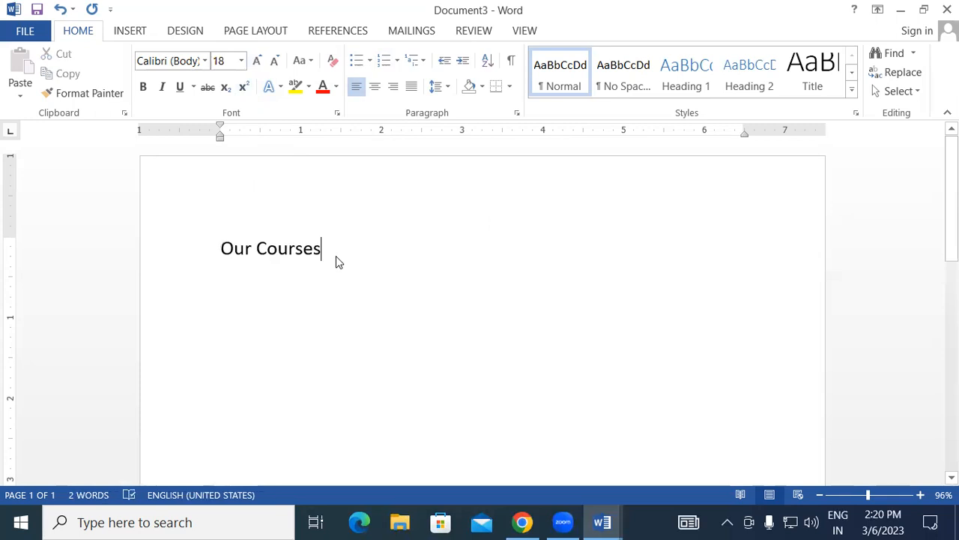
key("Down")
Make the "Our Courses" heading bold.
left_click_drag(327, 247, 199, 244)
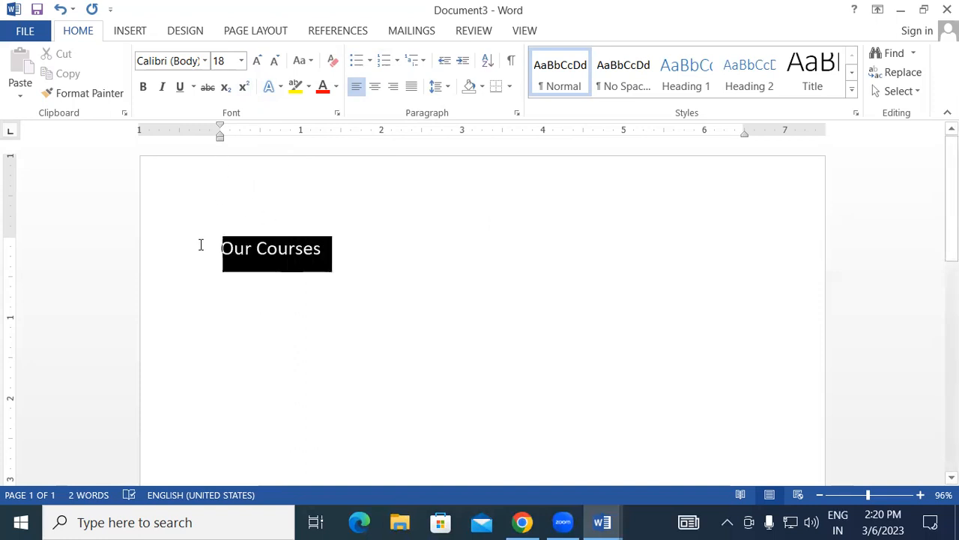
left_click(142, 87)
left_click(348, 251)
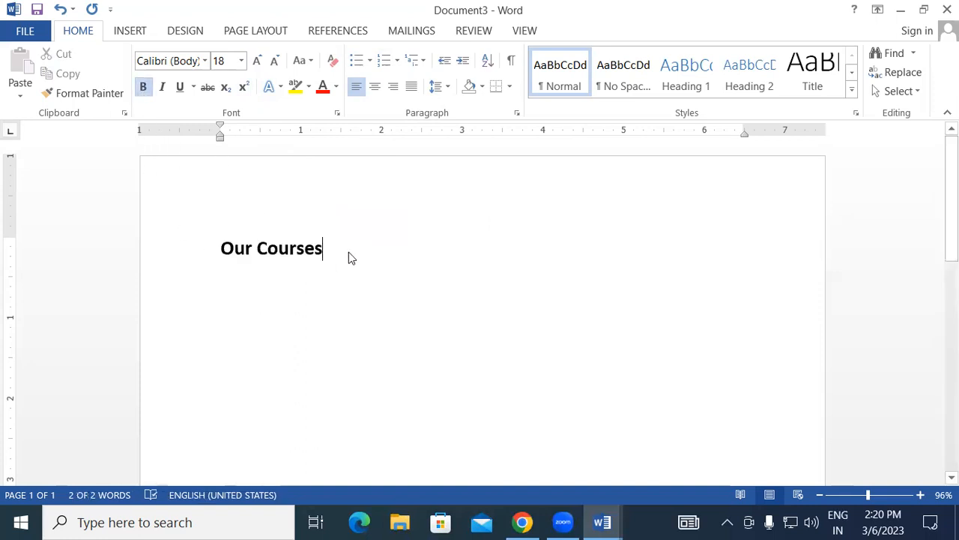
Enter DCA, DFA, CCC and ADFA on separate lines below the "Our Courses" heading.
key("Return")
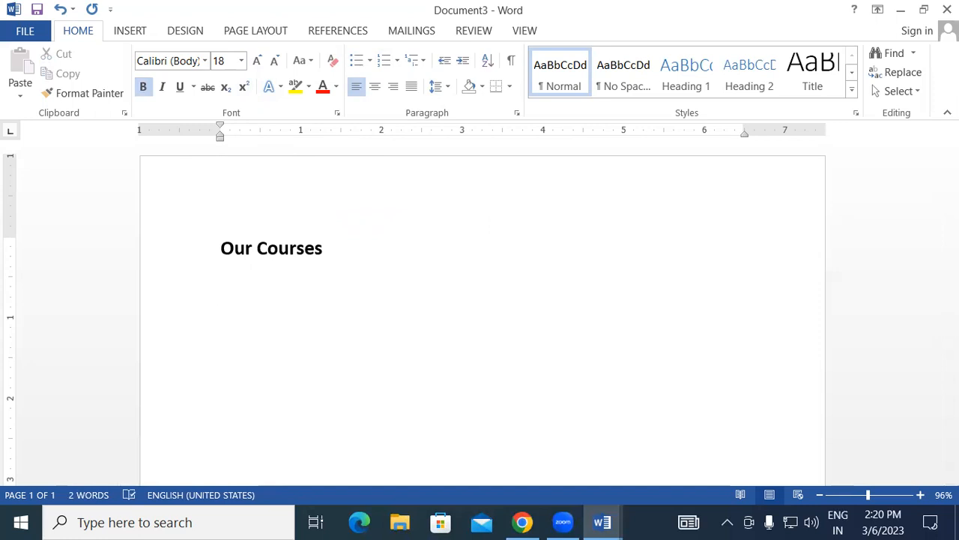
type("DCA")
key("Return")
type("DFA")
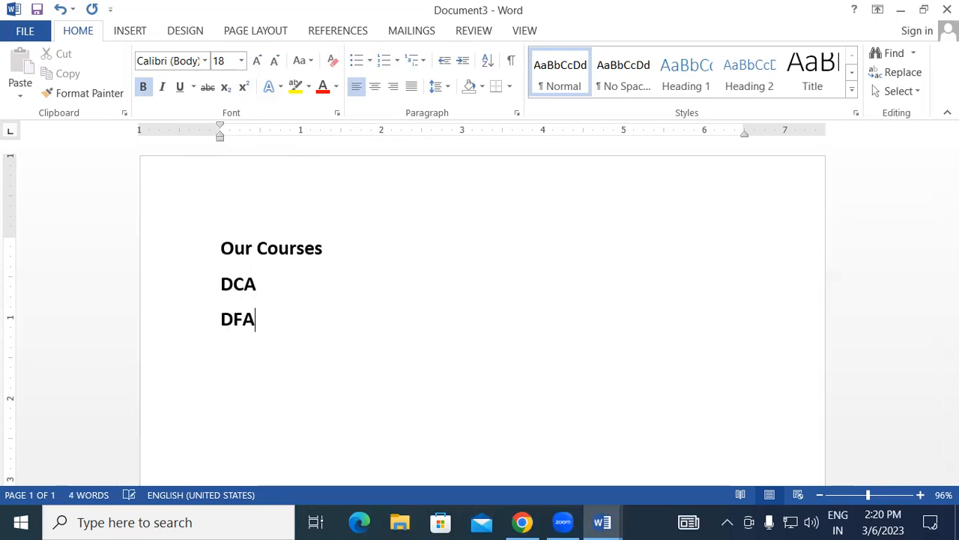
key("Return")
type("CCC")
key("Return")
type("ADFA ")
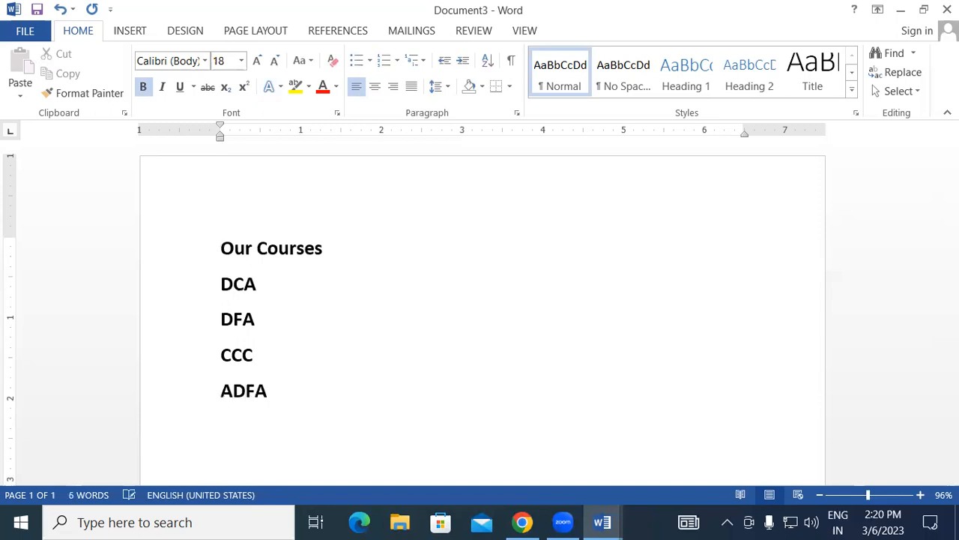
Continue the course list with ADCA, OM, TALLY and BUSY, each on its own line.
type("ADCA")
key("Return")
type("OM")
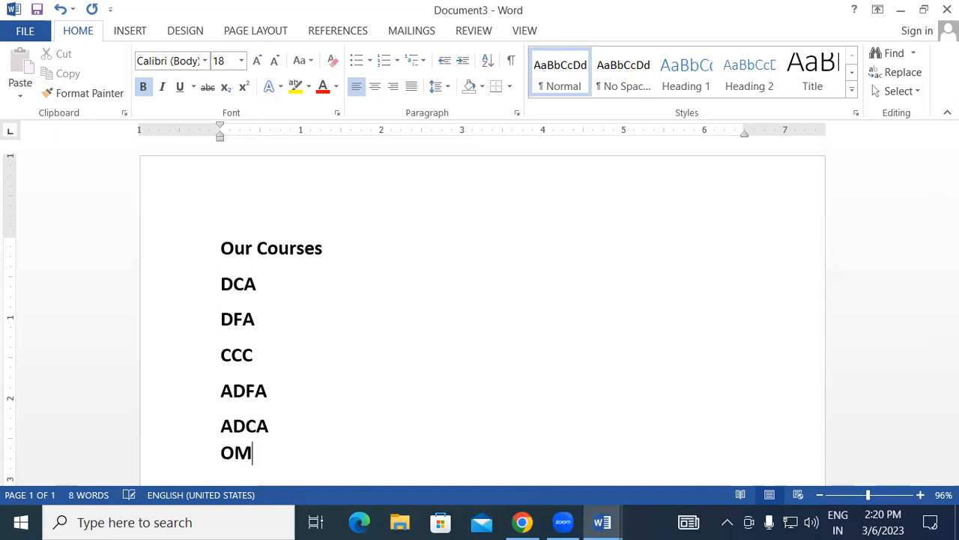
key("Return")
type("T")
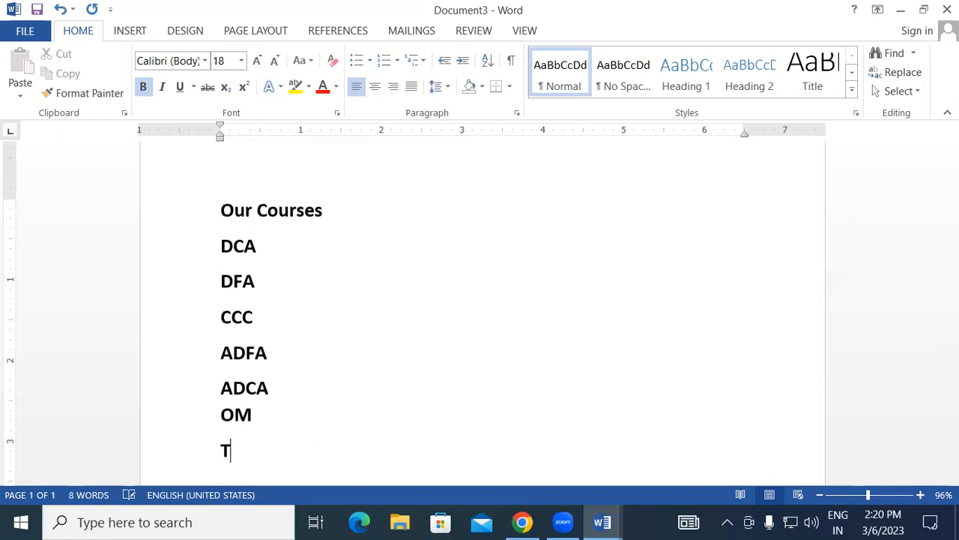
type("ALLY")
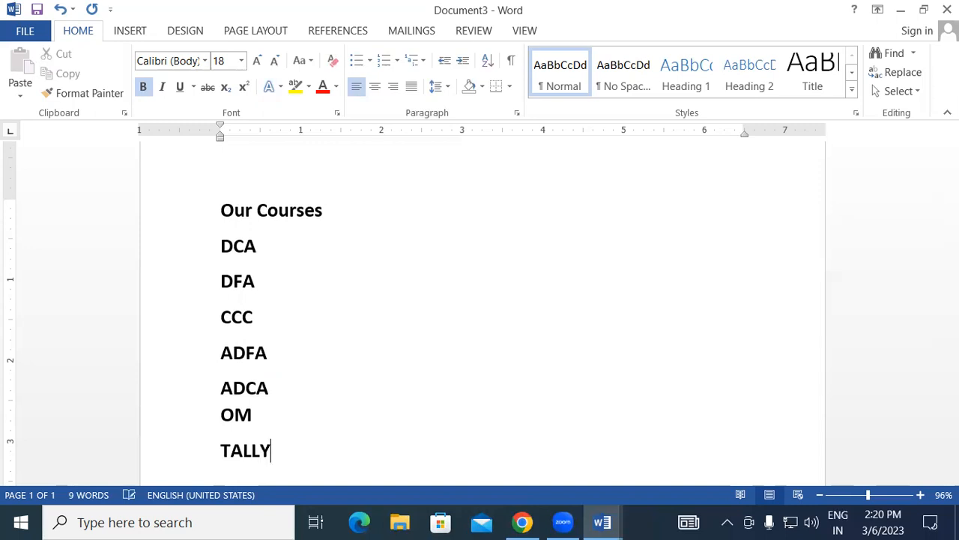
key("Return")
type("BUSY")
key("Return")
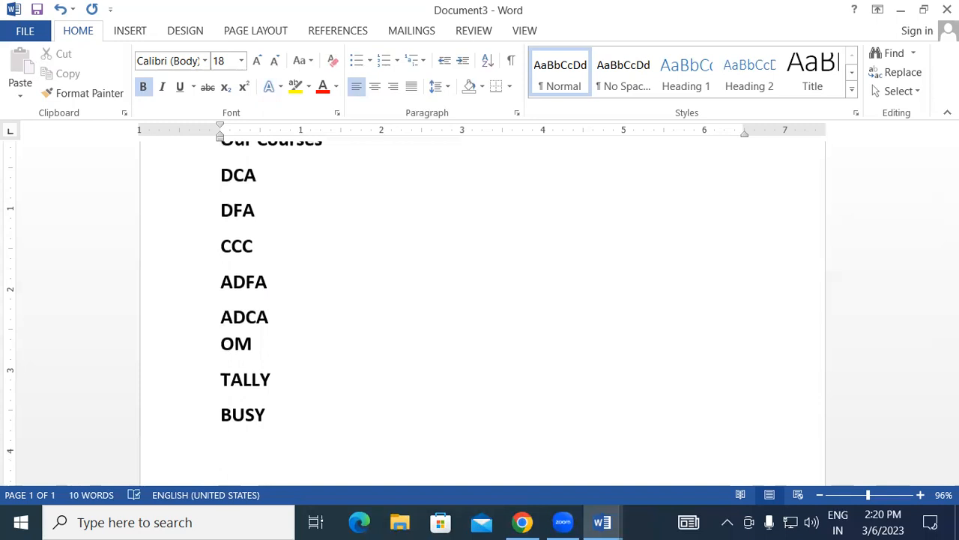
Add DTP, BCA and O LEVEL on separate lines at the end of the course list.
type("DTP")
key("Return")
type("DC")
key("BackSpace")
key("BackSpace")
type("BCA")
key("Return")
type("O LEVEL")
key("Return")
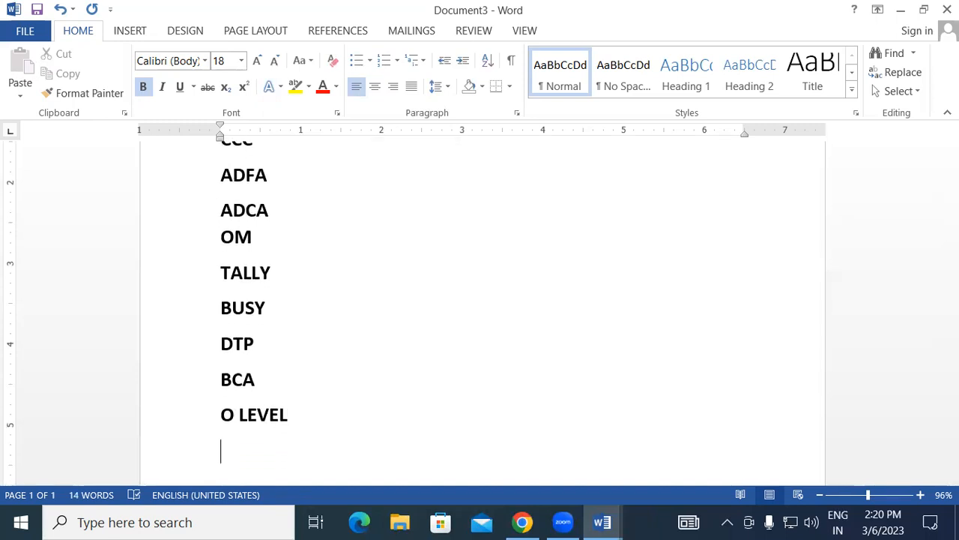
Apply the 1. 2. 3. numbering format to all the course lines from DCA to O LEVEL.
left_click_drag(951, 264, 951, 230)
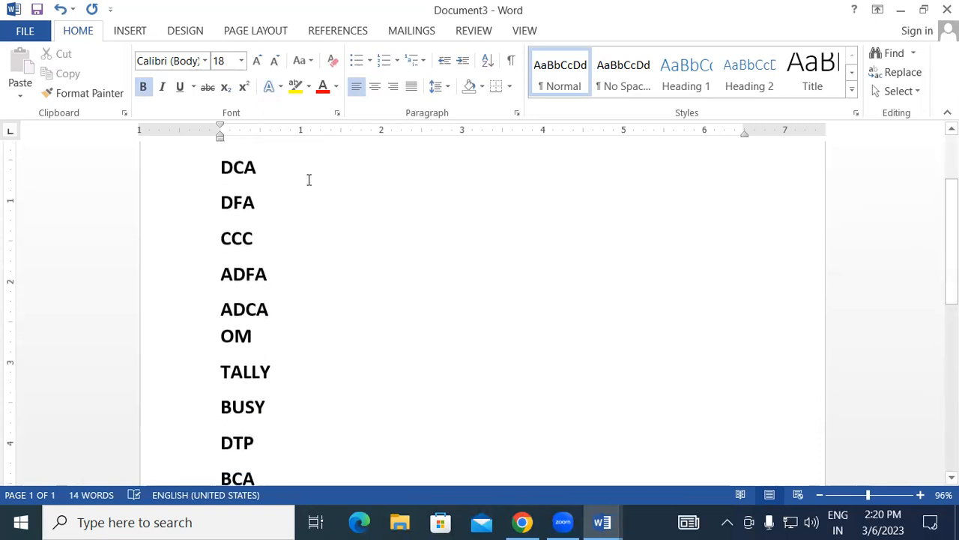
left_click_drag(221, 167, 321, 247)
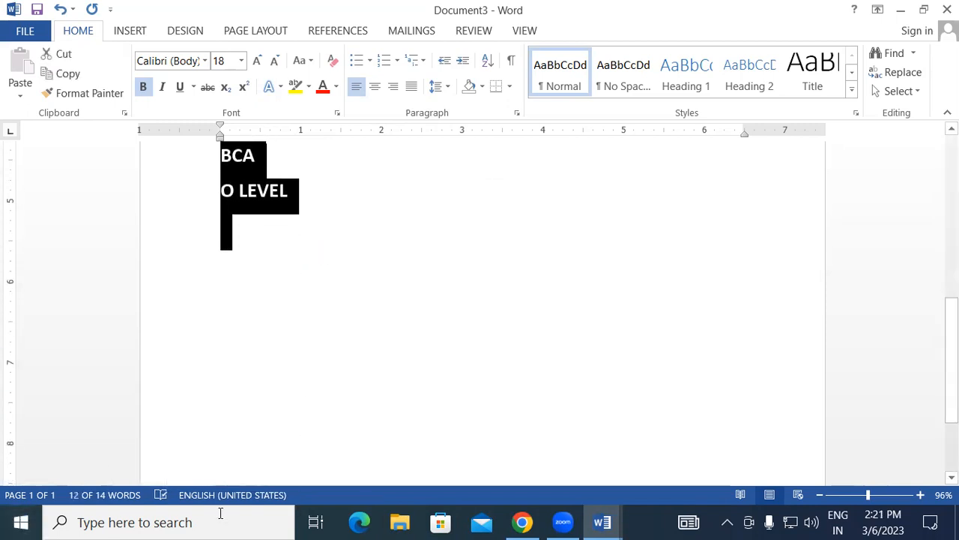
left_click(398, 61)
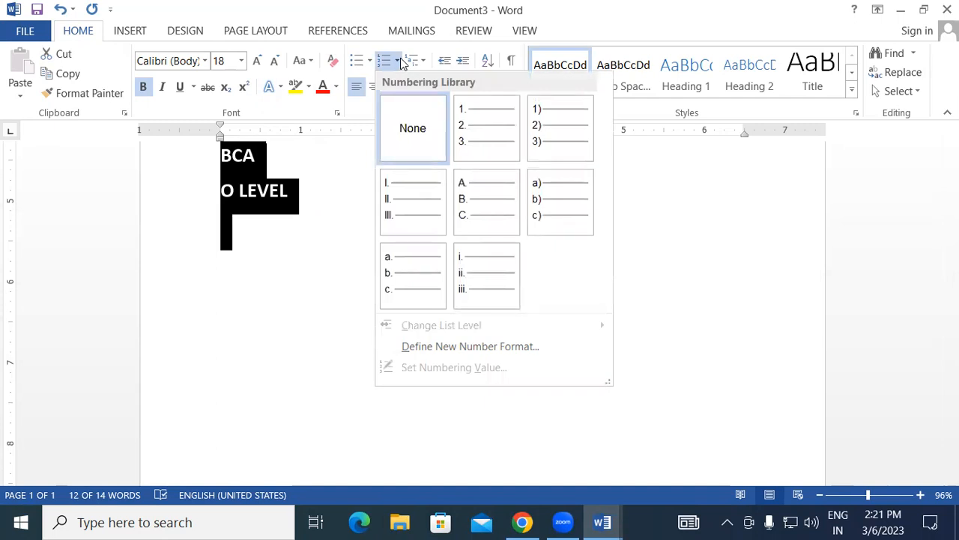
left_click(493, 135)
scroll(537, 271, "down", 2)
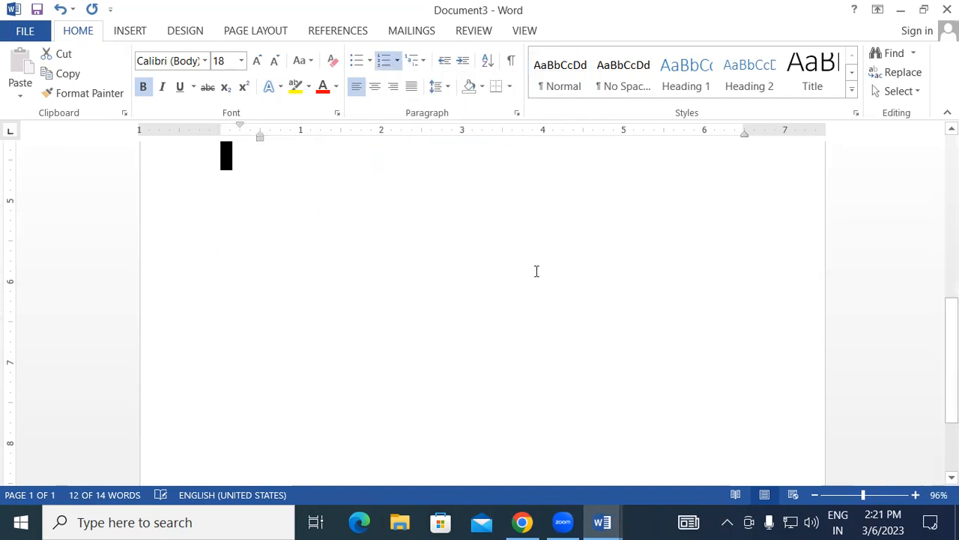
scroll(536, 271, "up", 5)
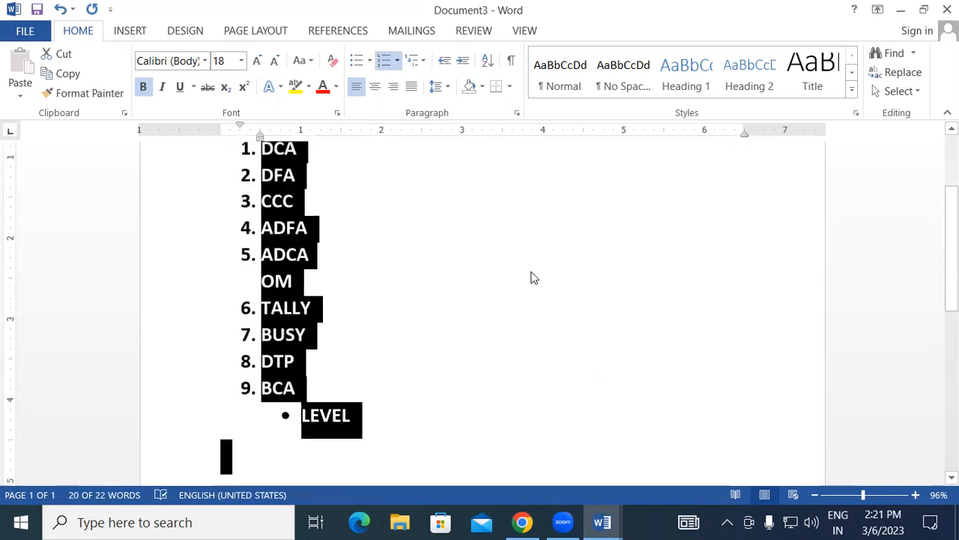
scroll(477, 291, "down", 1)
scroll(422, 342, "up", 3)
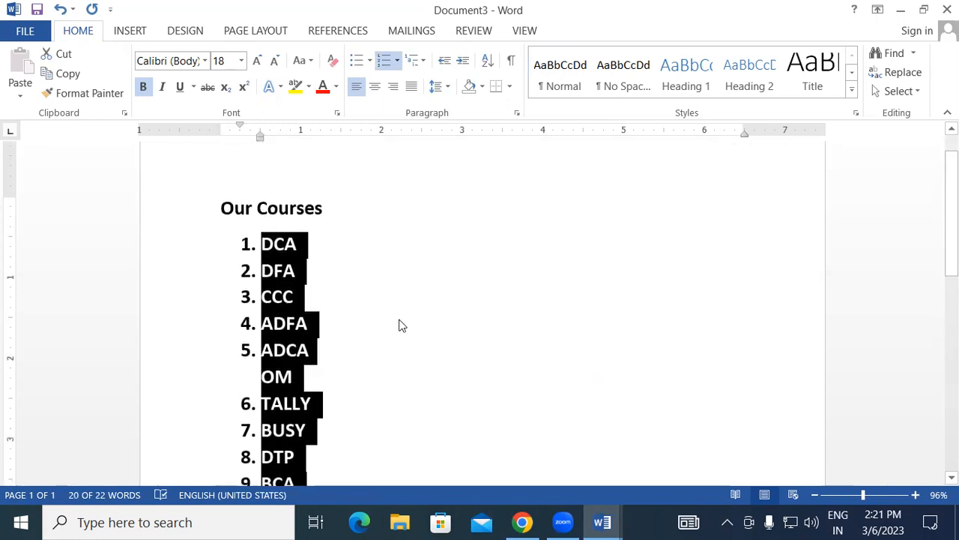
scroll(395, 321, "down", 1)
left_click(373, 326)
scroll(377, 382, "down", 1)
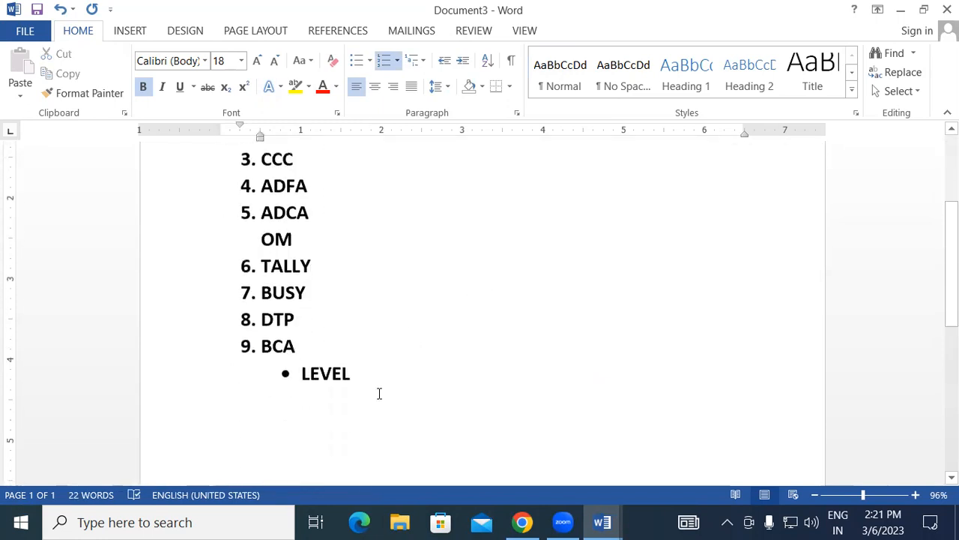
Remove the bullet from the LEVEL line and delete the BCA and LEVEL entries from the list's end.
scroll(379, 394, "down", 1)
left_click(303, 352)
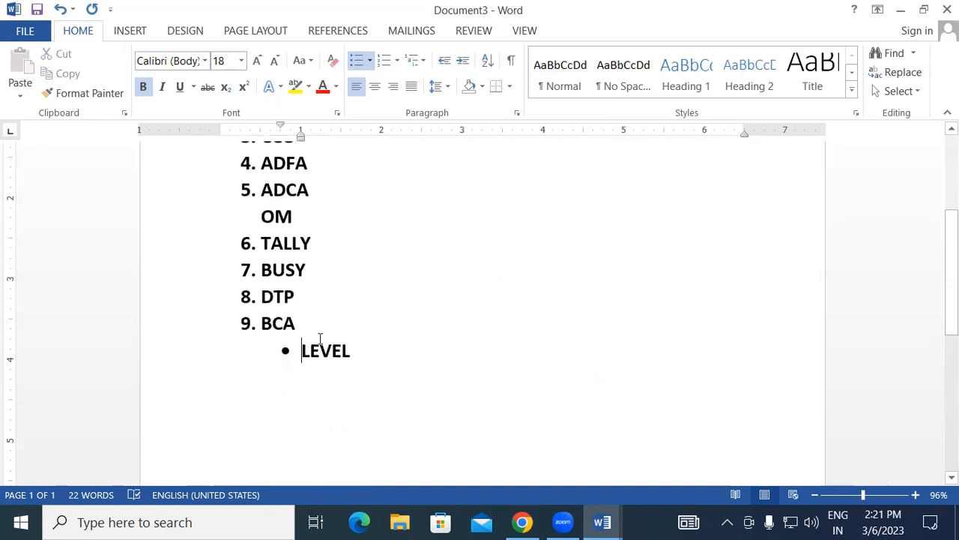
key("BackSpace")
key("BackSpace")
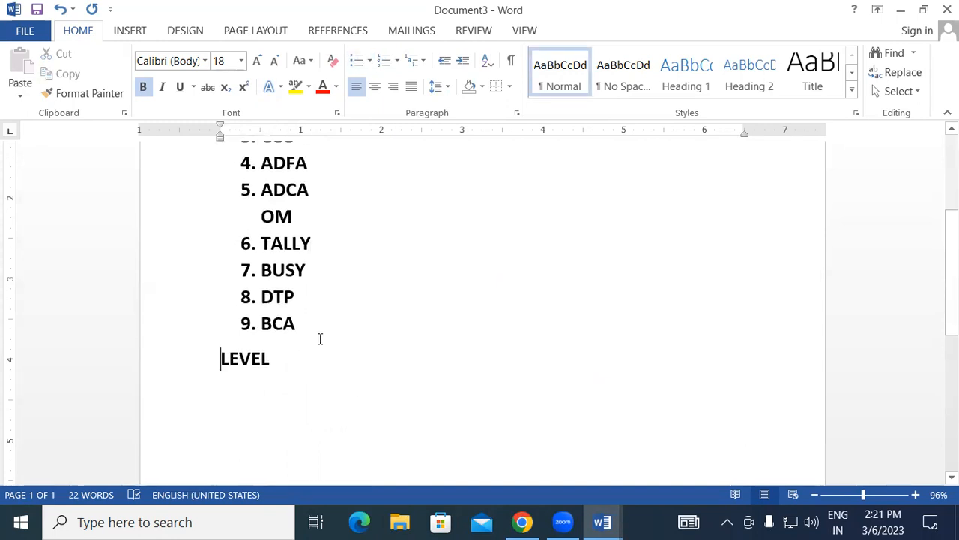
left_click_drag(273, 358, 168, 347)
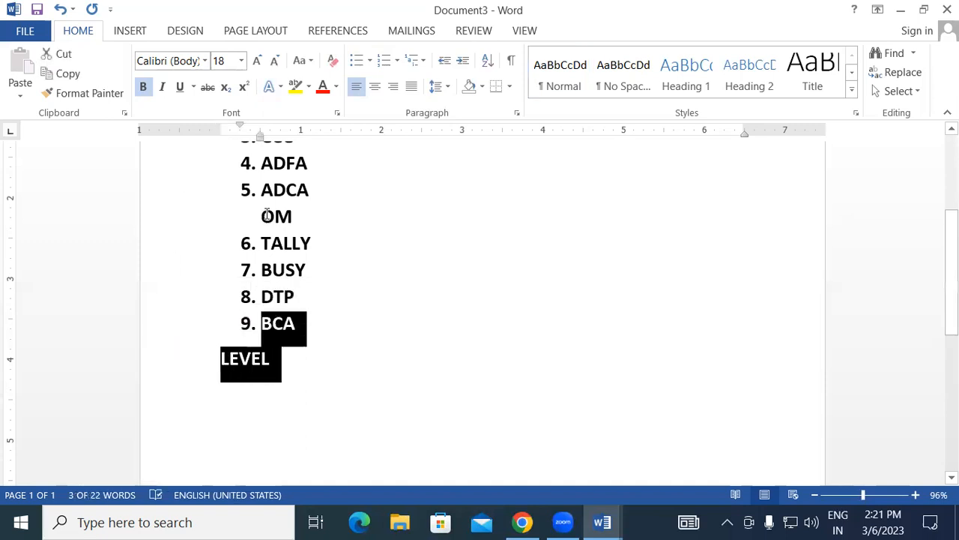
key("Delete")
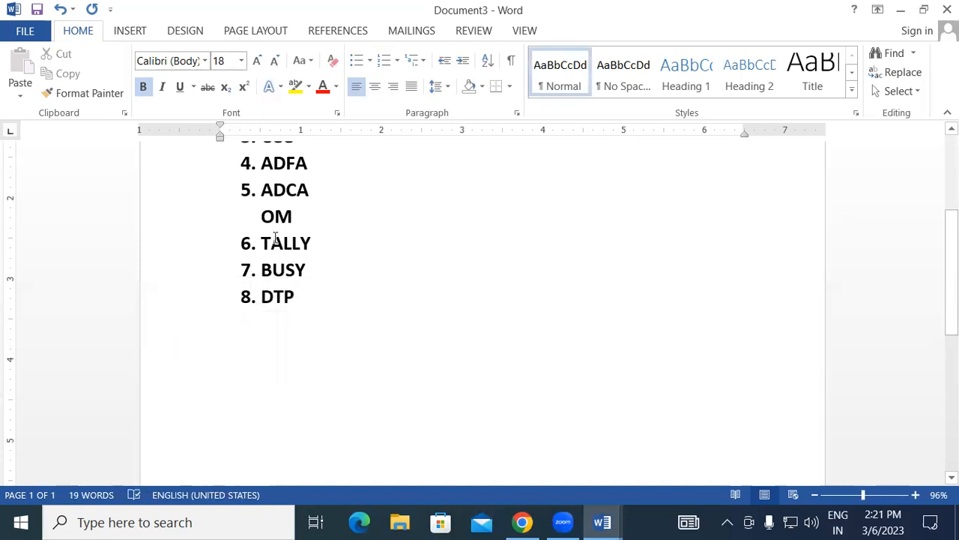
Delete the unnumbered OM line between ADCA and TALLY, including its line break.
scroll(286, 330, "up", 3)
scroll(286, 329, "down", 1)
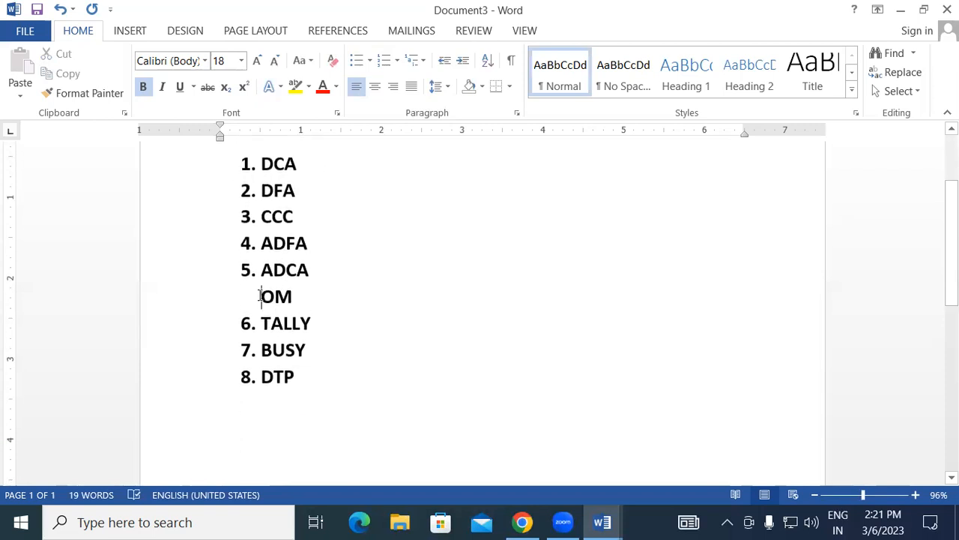
left_click_drag(291, 296, 245, 293)
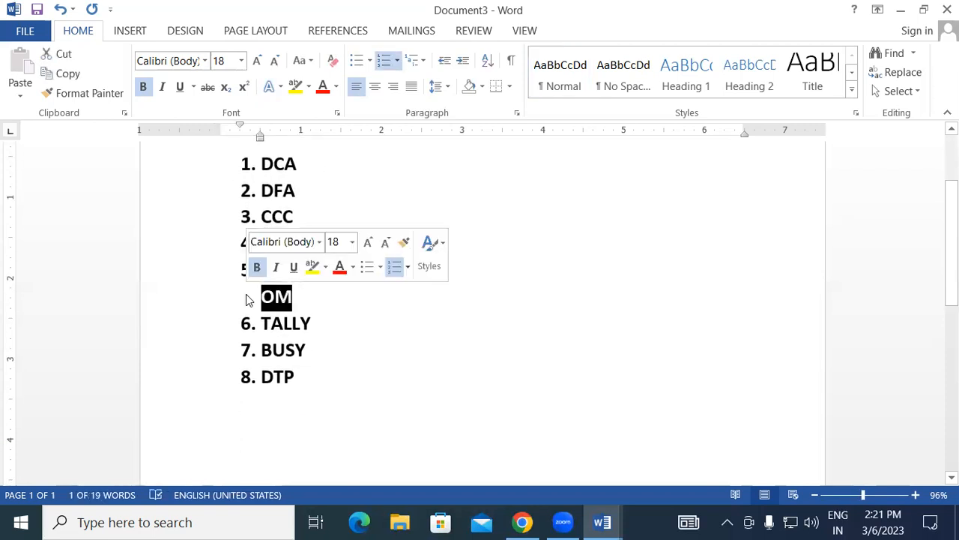
key("Delete")
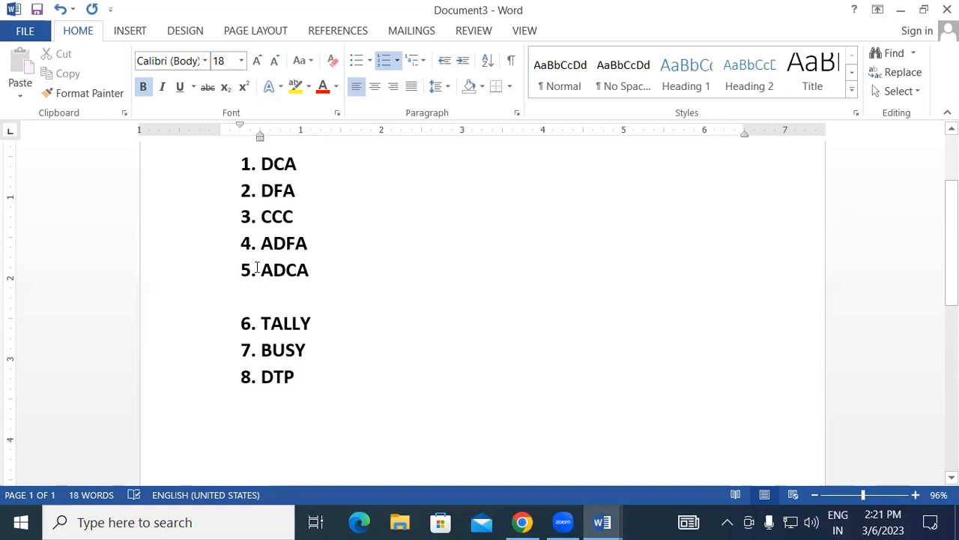
key("BackSpace")
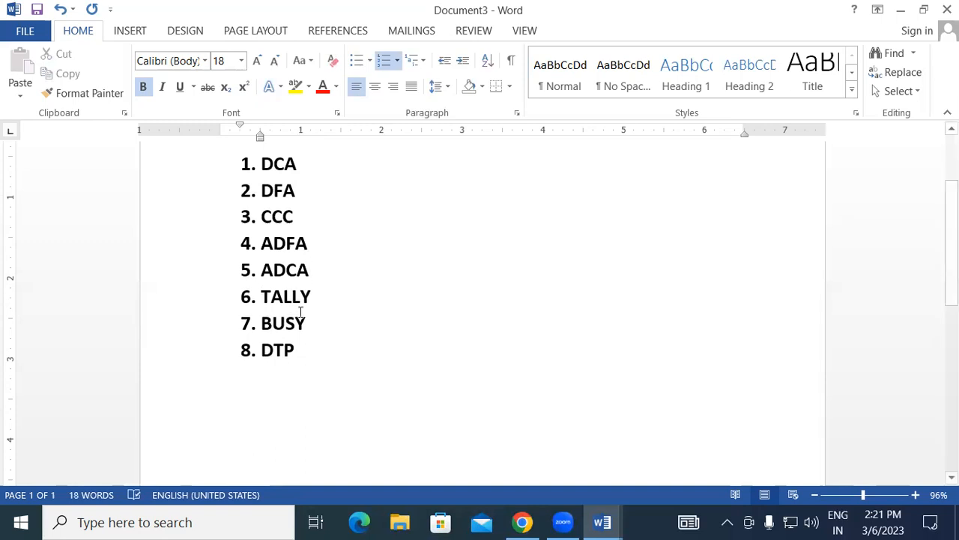
Add OM as a new numbered item after DTP, followed by an empty numbered item.
left_click(302, 356)
key("Return")
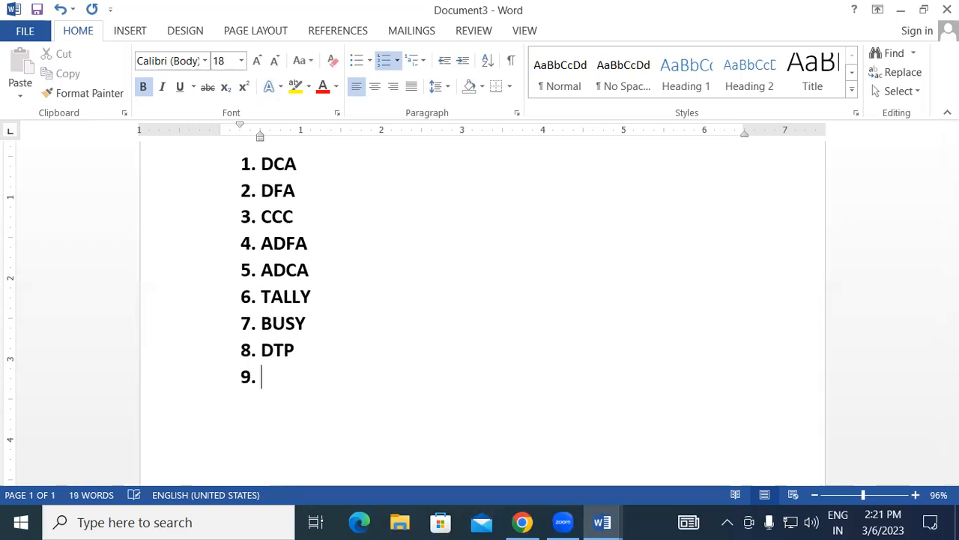
type("oM")
key("BackSpace")
key("BackSpace")
type("OM")
key("Return")
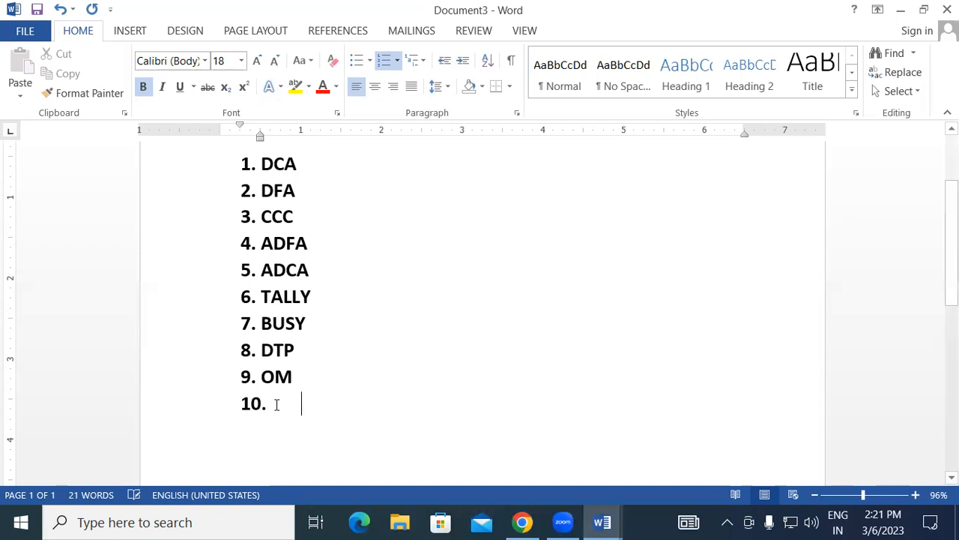
scroll(417, 332, "up", 3)
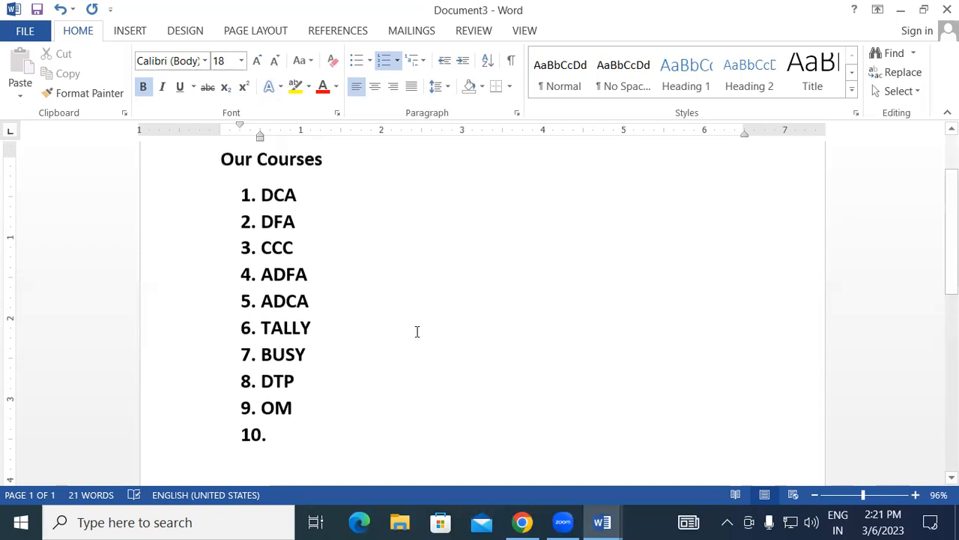
scroll(350, 299, "down", 2)
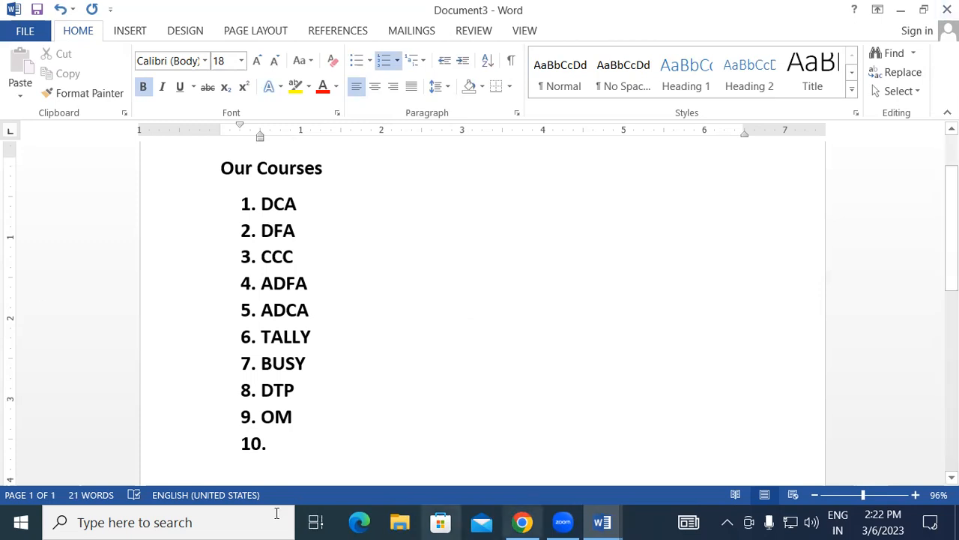
Insert an empty item after DCA and apply the 1., 1.1., 1.1.1. multilevel format to the list.
left_click(325, 206)
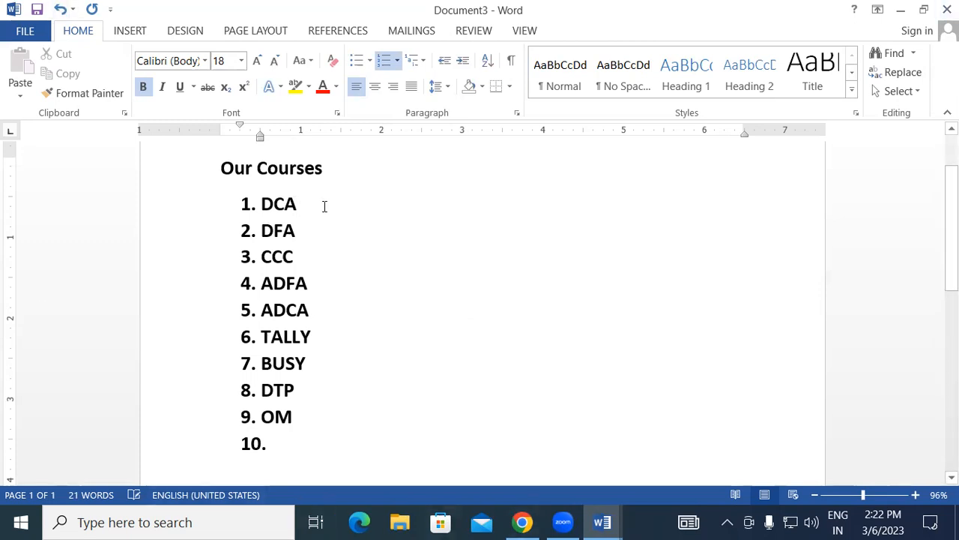
key("Return")
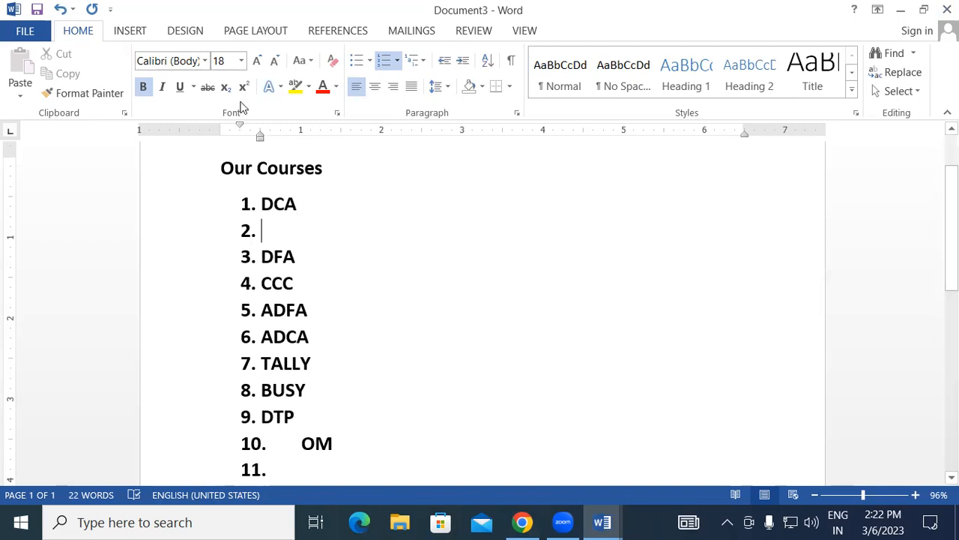
left_click(421, 66)
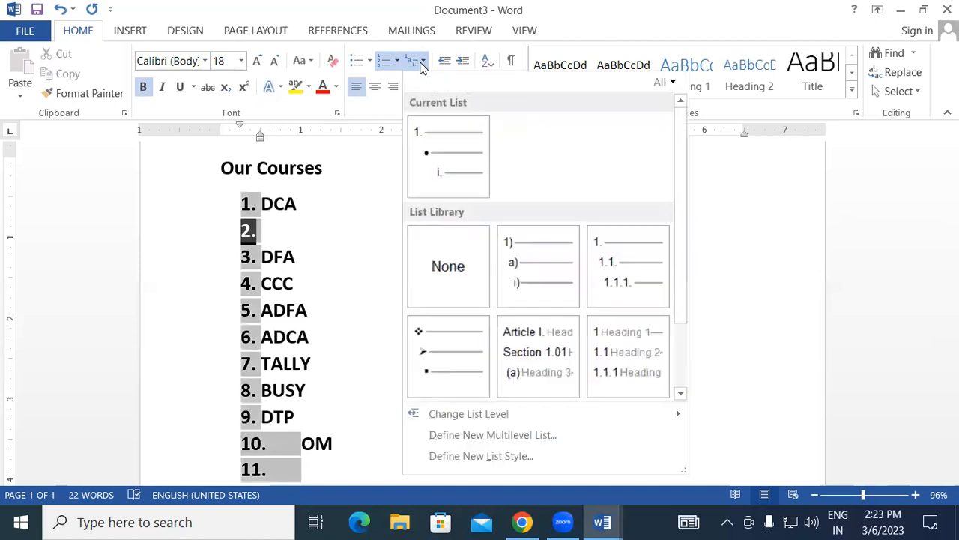
left_click(616, 273)
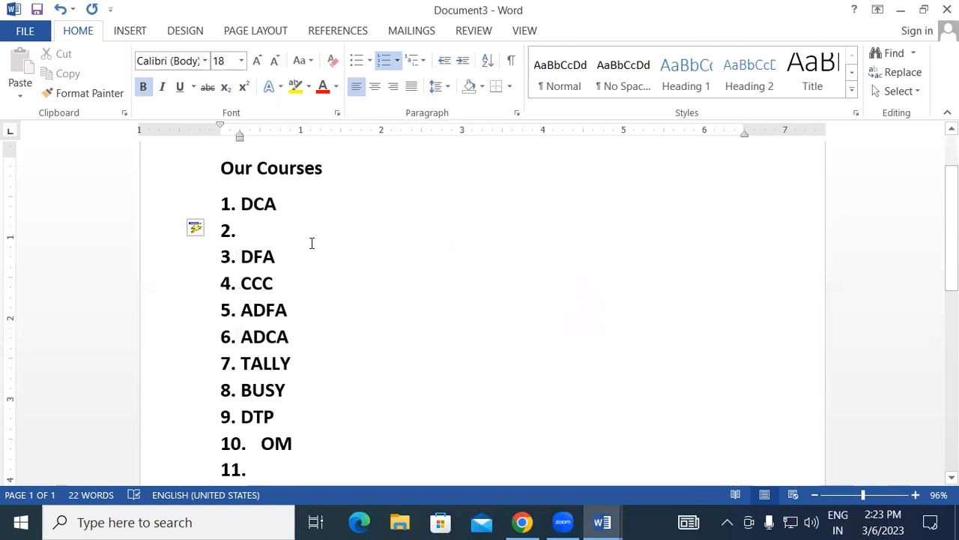
Demote the empty item under DCA to the second level, enter COMPUTER FUNDAMENTAL and start another sub-item.
key("Tab")
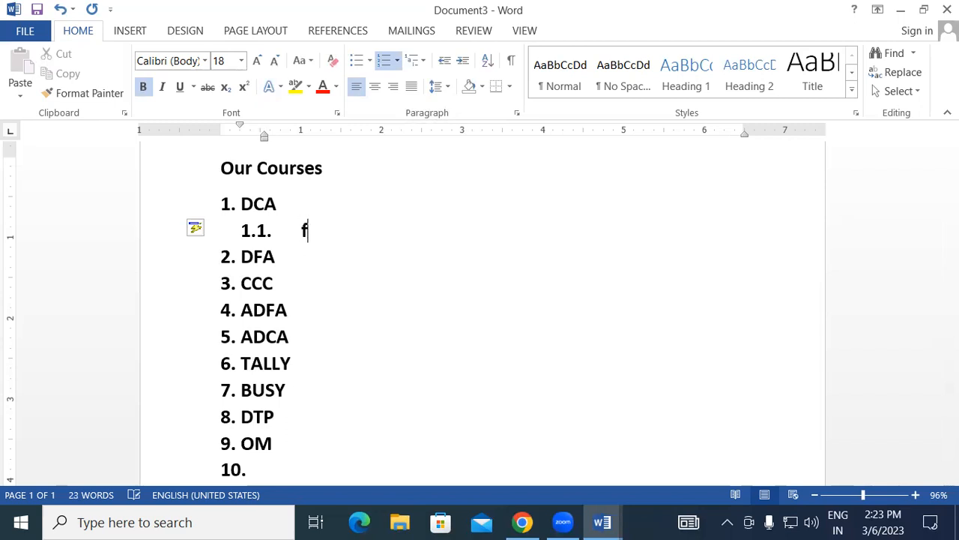
type("c")
key("BackSpace")
type("COMPUTER F")
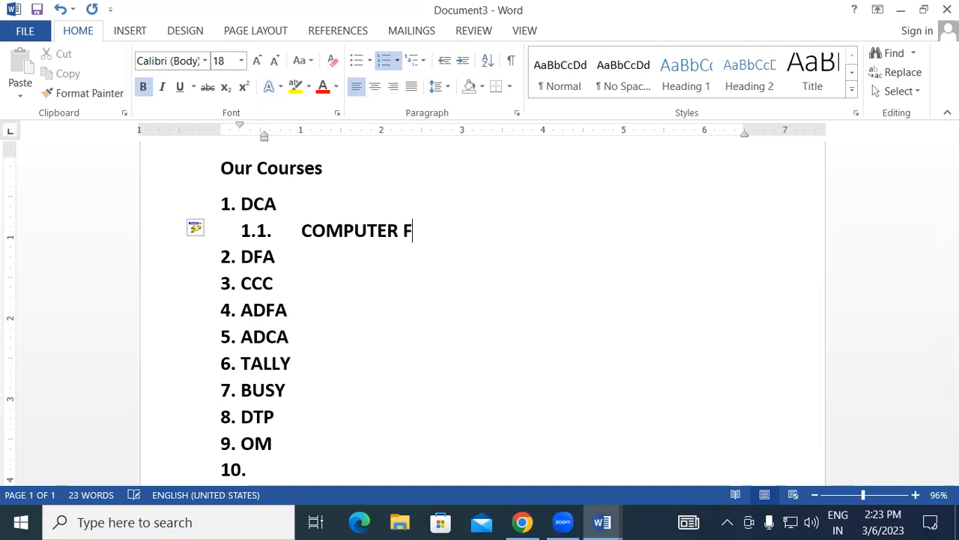
type("UNDAMENTAL")
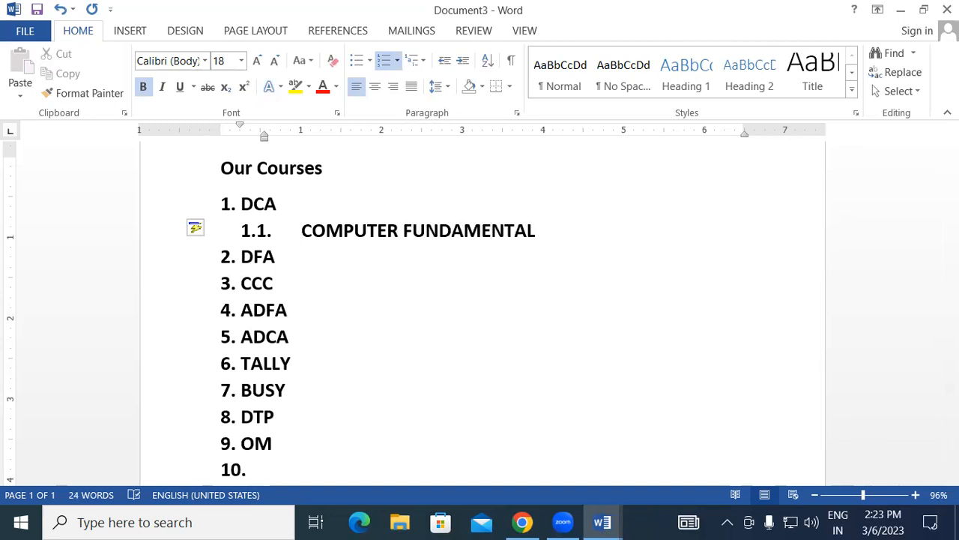
key("Return")
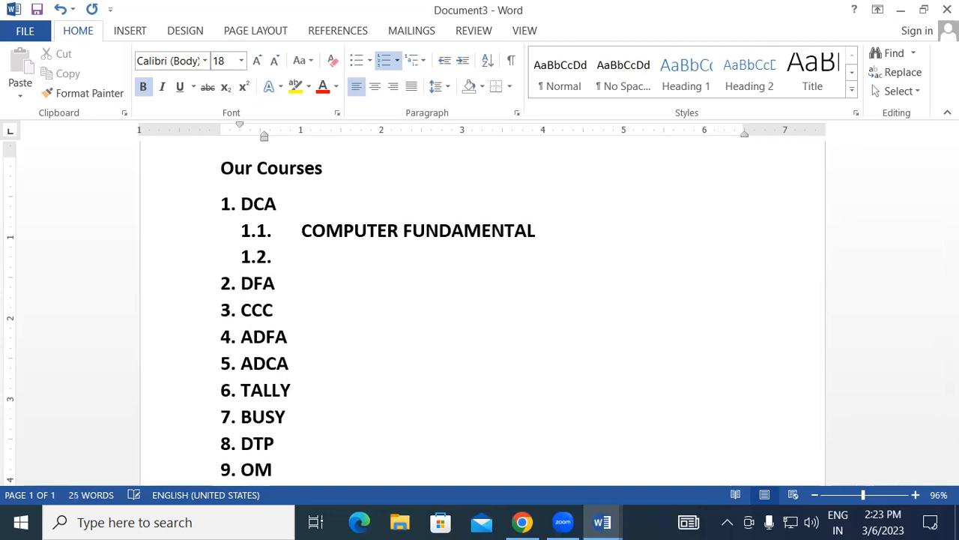
Enter OPERATING SYSTEM as the second sub-item under DCA and start another sub-item.
type("OPERATING SYS")
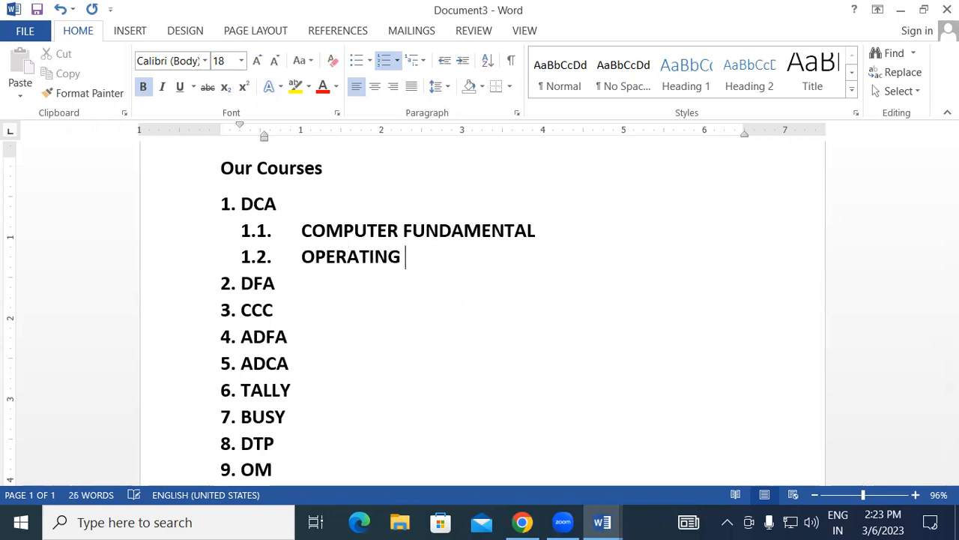
key("BackSpace")
type("YSTEM")
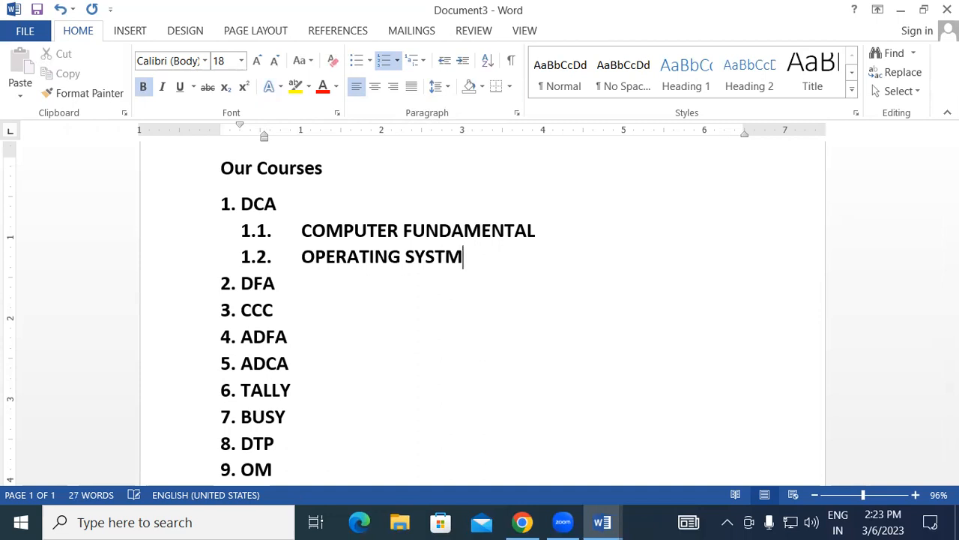
key("BackSpace")
type("EM")
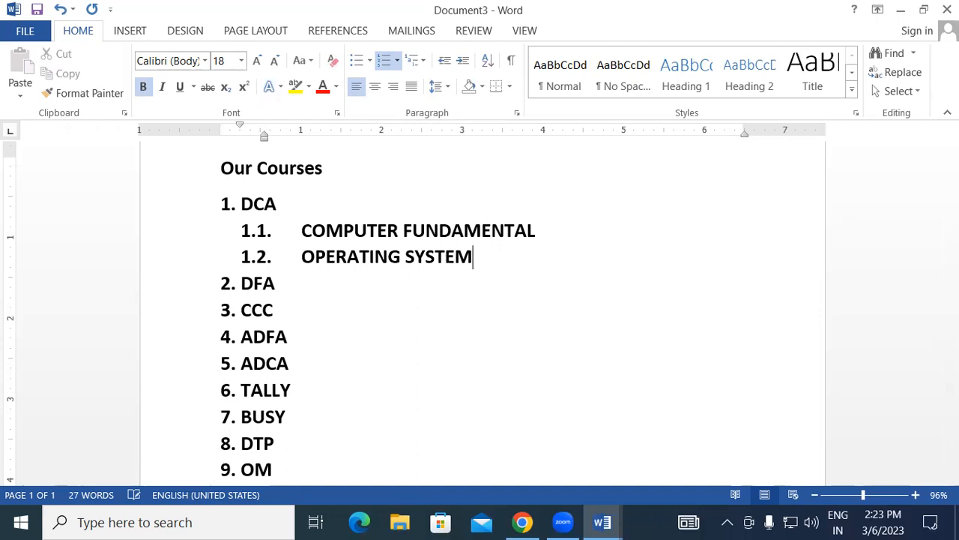
key("Return")
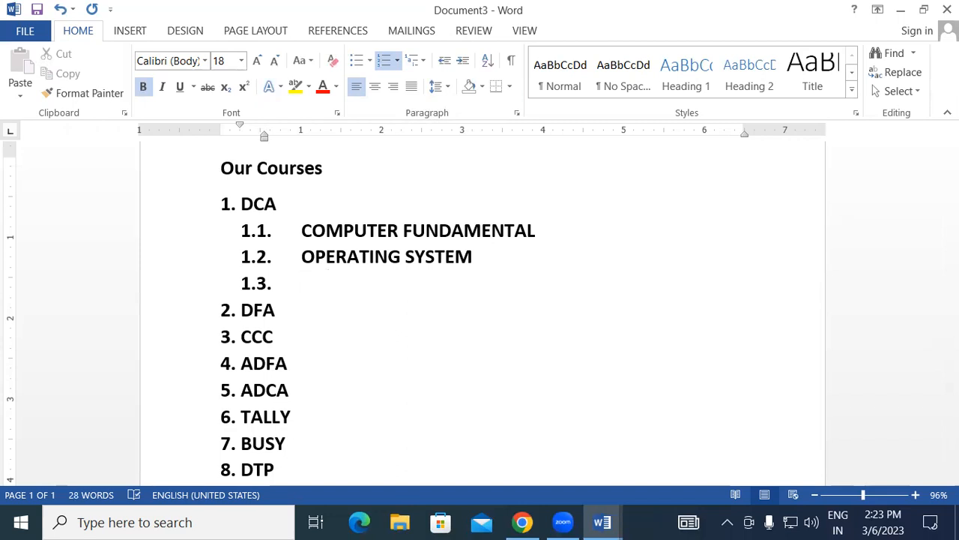
Add MS OFFICE and HINDI TYPING as further sub-items under DCA, followed by an empty sub-item.
type("MS OFF")
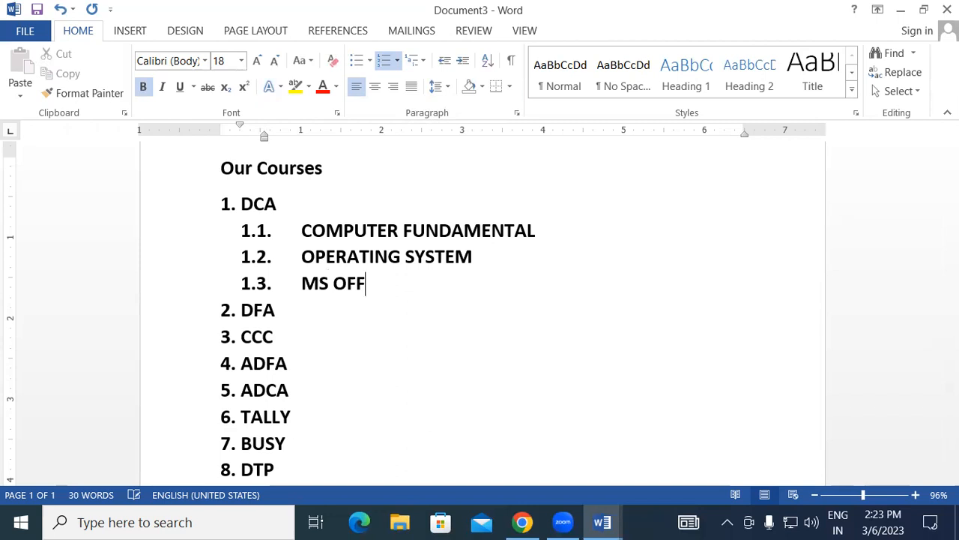
type("ICE")
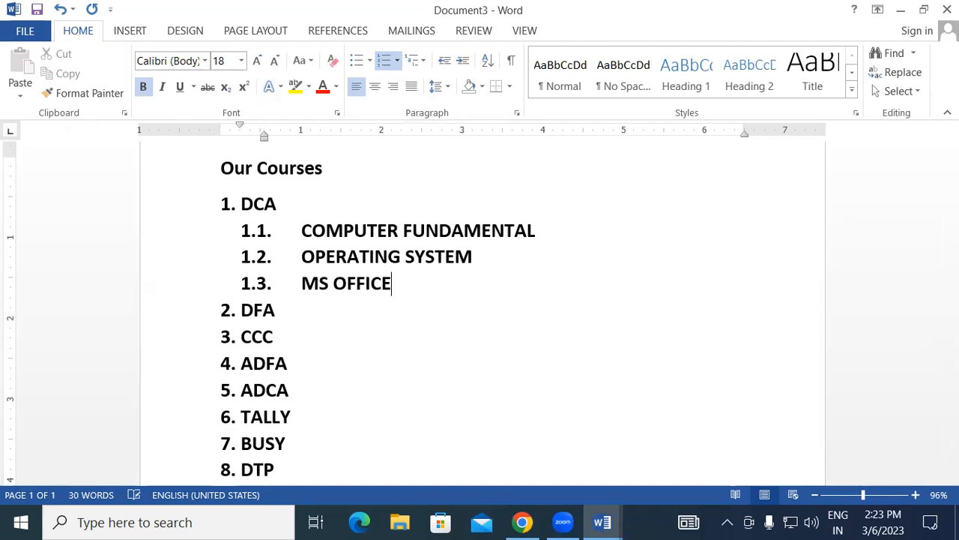
key("Return")
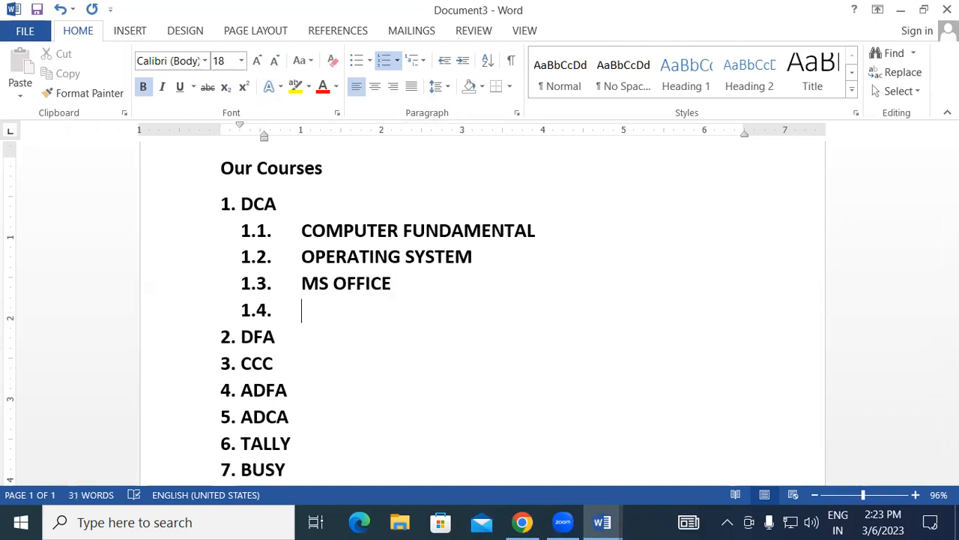
type("HIND")
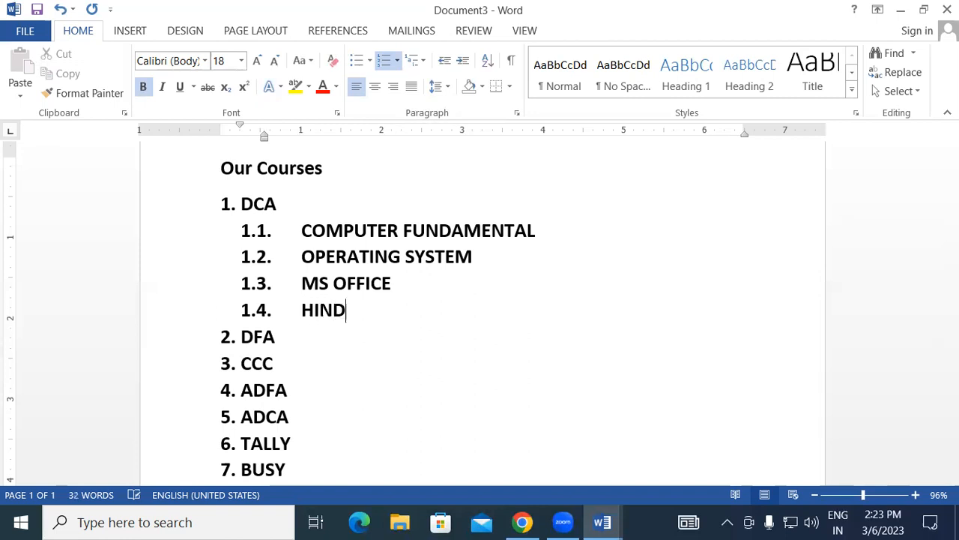
type("I TYPING")
key("Return")
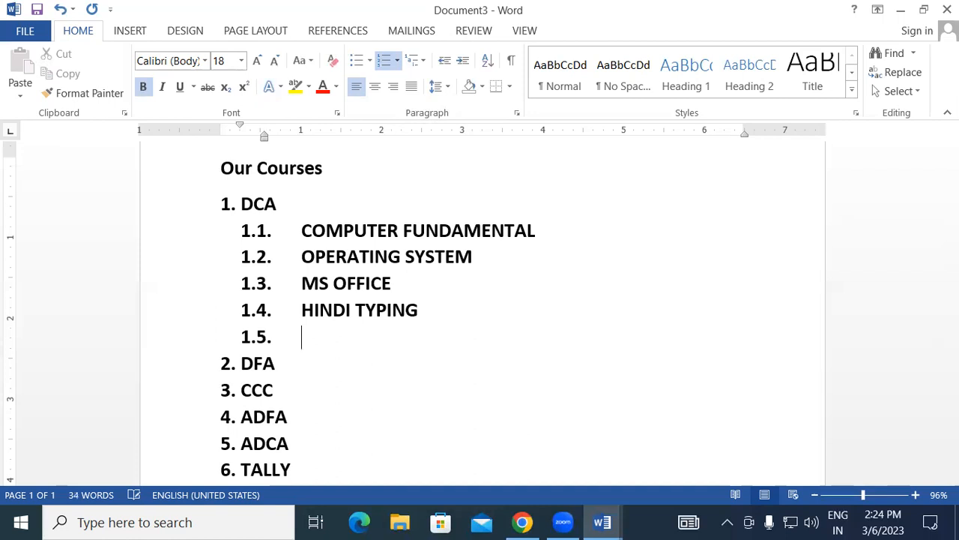
Enter EMAIL AND INTERNET as the last sub-item under DCA, leaving no empty item after it.
type("EMAIL AND E")
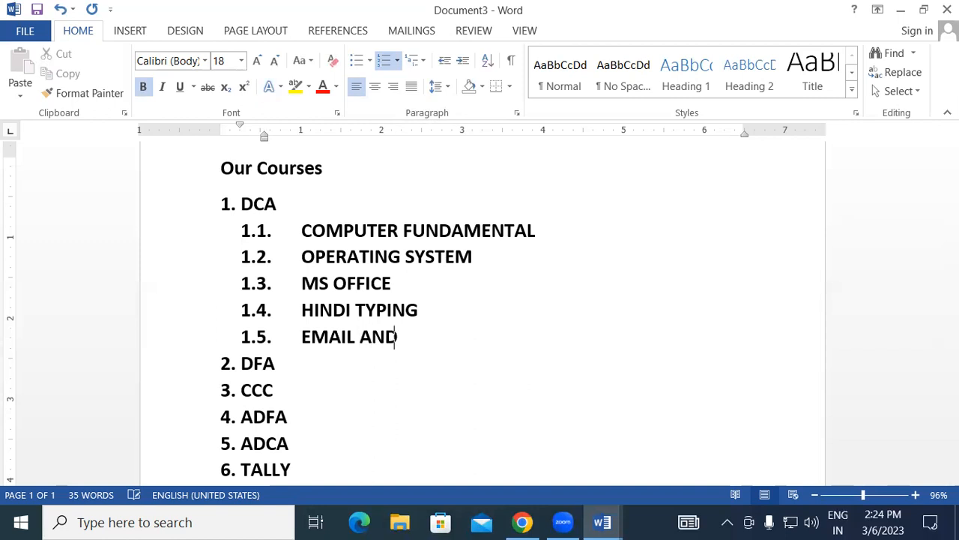
key("BackSpace")
type("INTERNET")
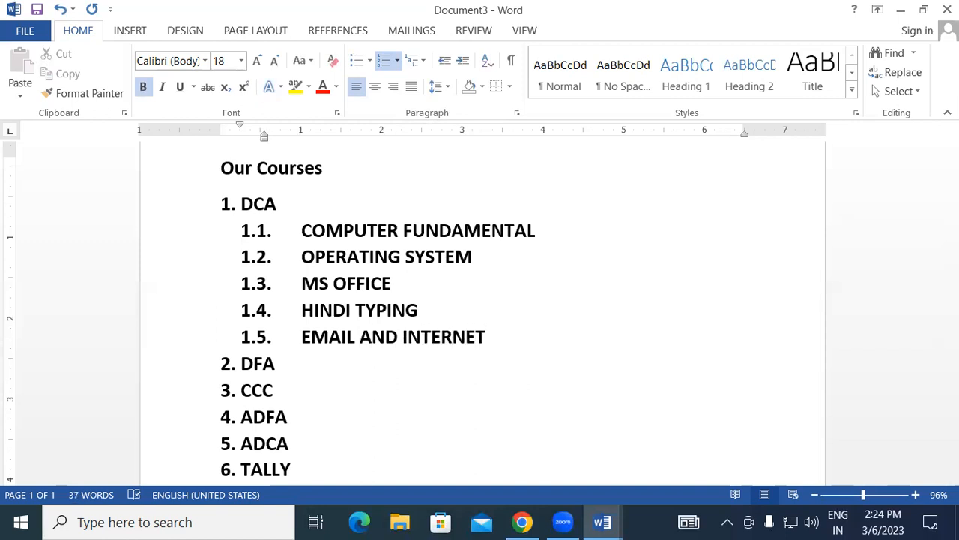
key("Return")
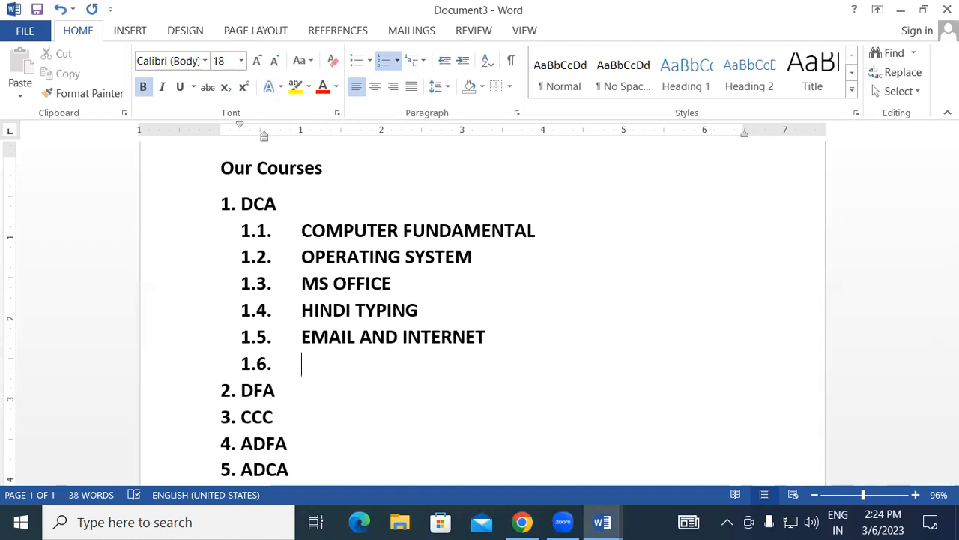
key("BackSpace")
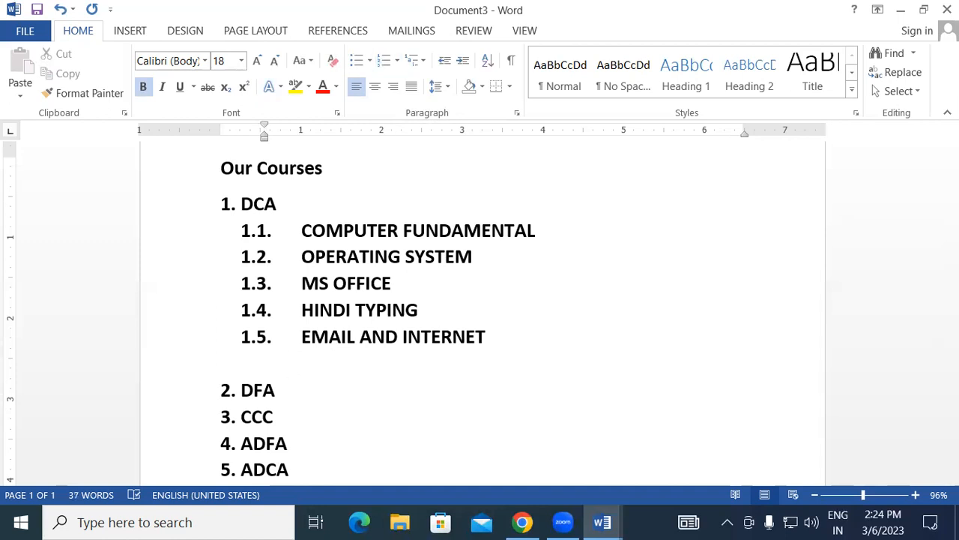
key("BackSpace")
key("BackSpace")
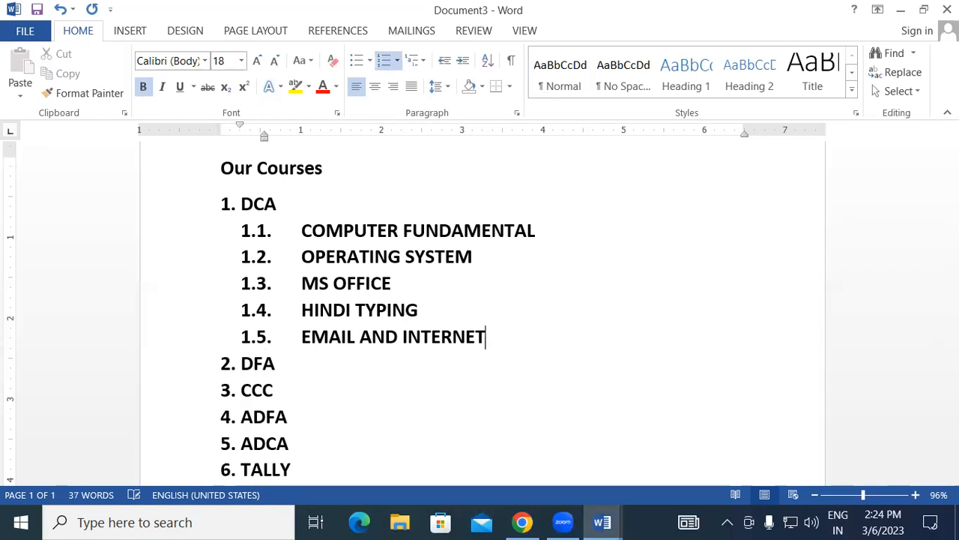
Insert a second-level item under DFA, enter COMPUTER FUNDAMENTAL and start another sub-item.
scroll(375, 360, "down", 2)
left_click(291, 285)
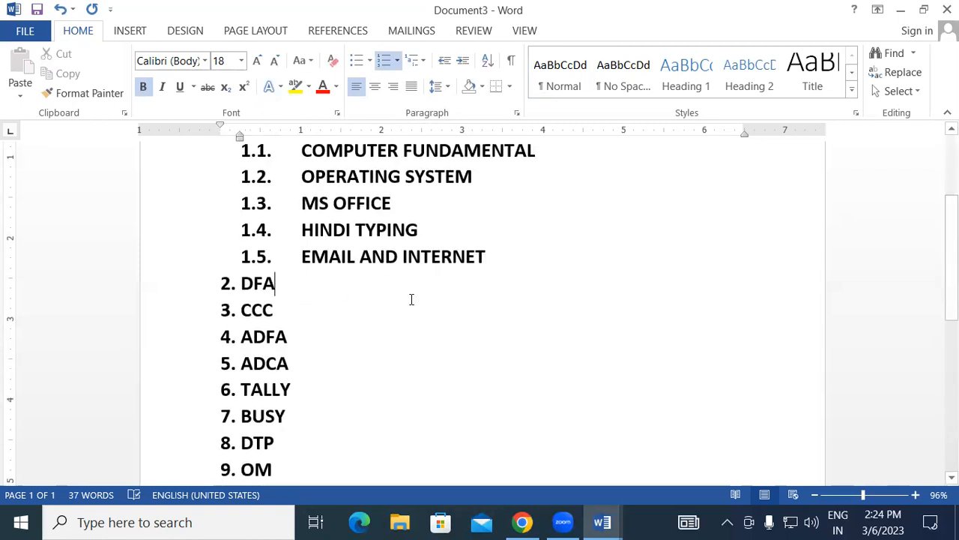
scroll(279, 202, "up", 2)
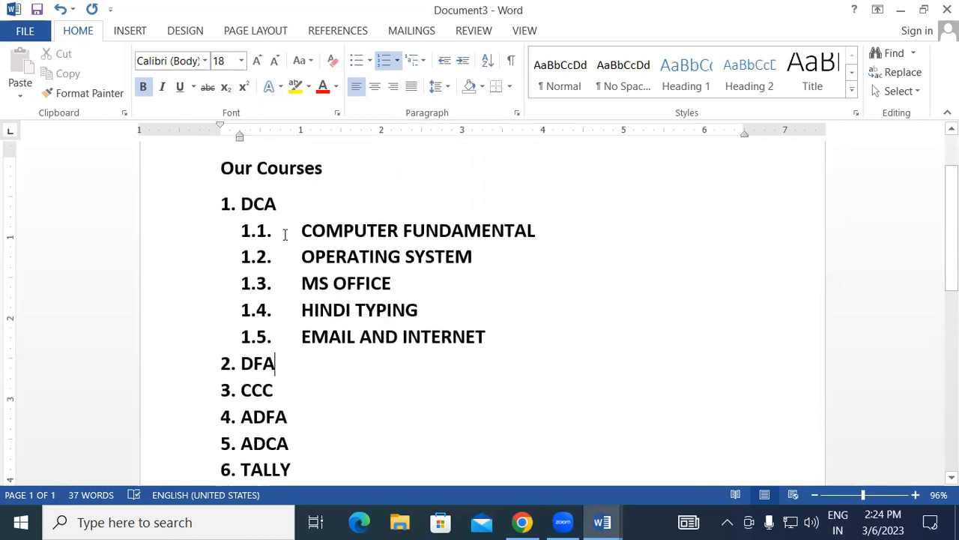
scroll(293, 318, "down", 1)
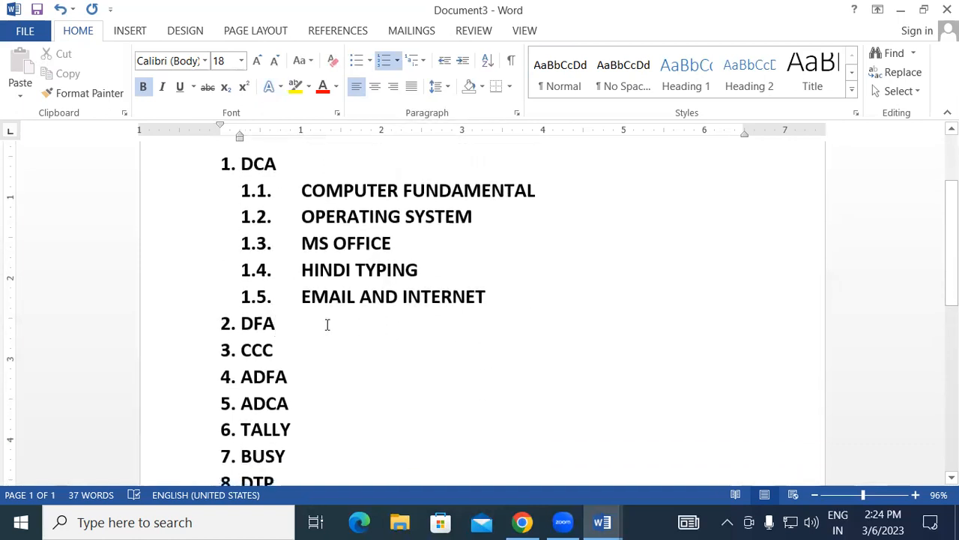
key("Return")
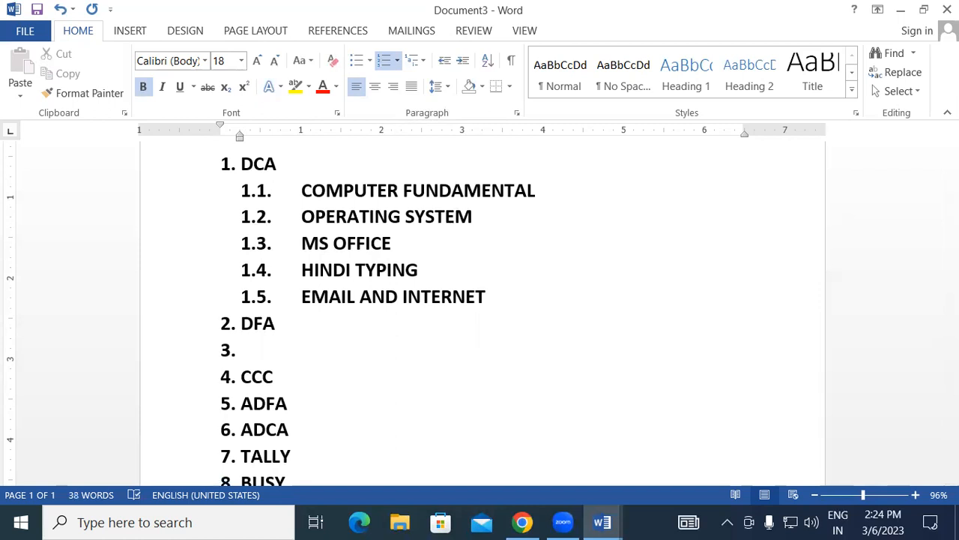
key("Tab")
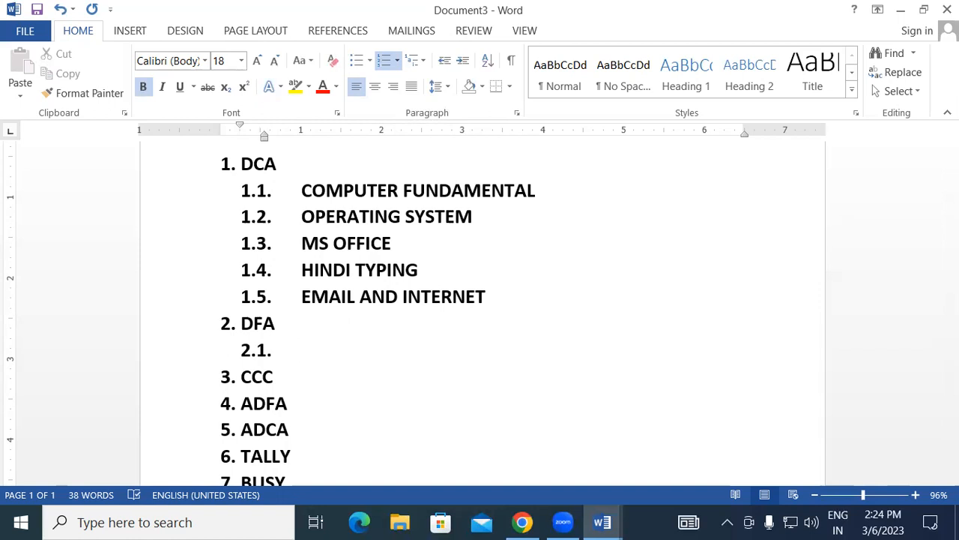
type("COMPUTER F")
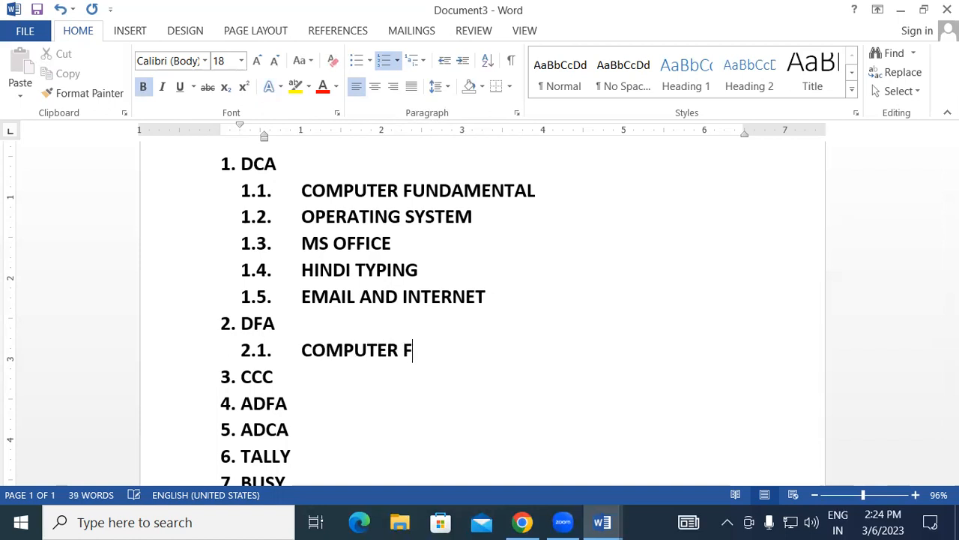
type("UNDAMENTAL")
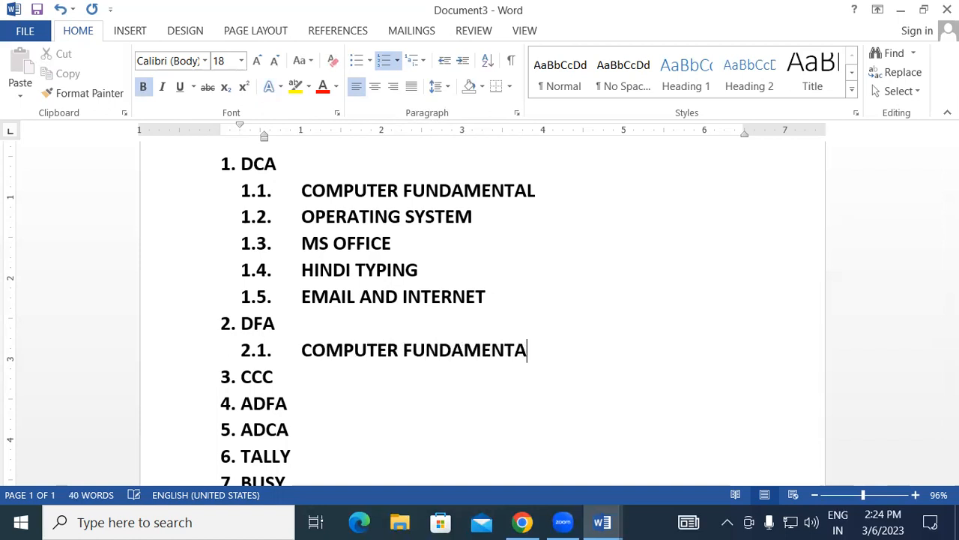
key("Return")
Add OS, MS OFFICE and TALLY as sub-items under DFA, followed by an empty sub-item.
type("OS")
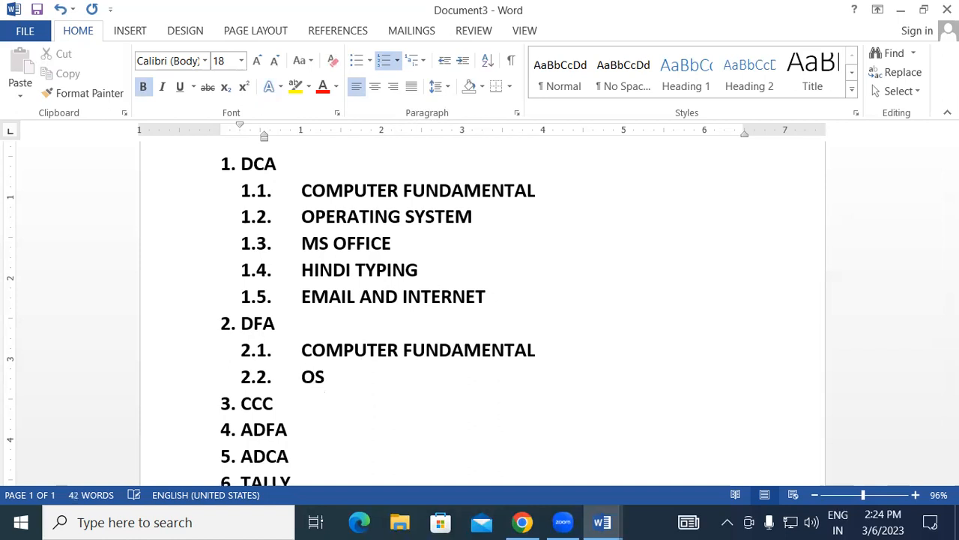
key("Return")
type("O")
key("BackSpace")
type("M")
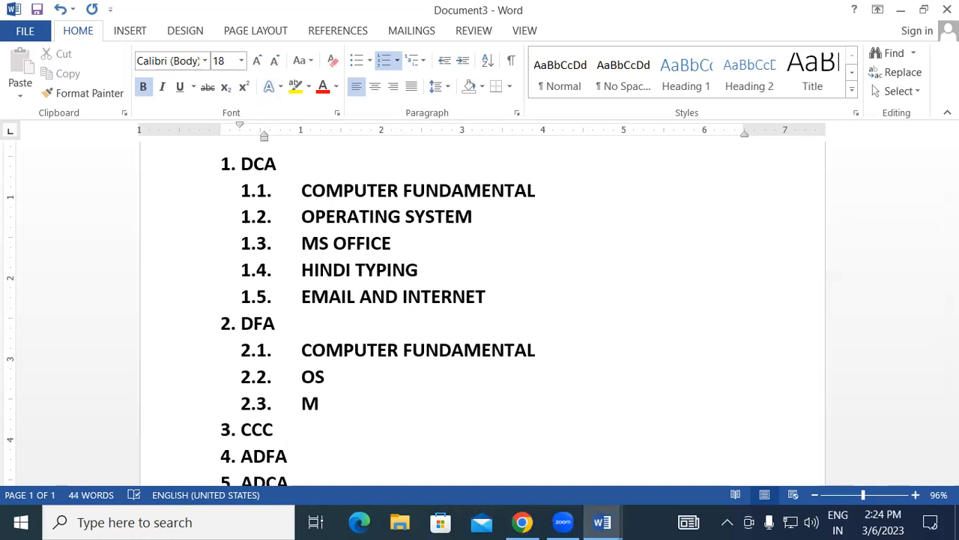
type("S OFFICE")
key("Return")
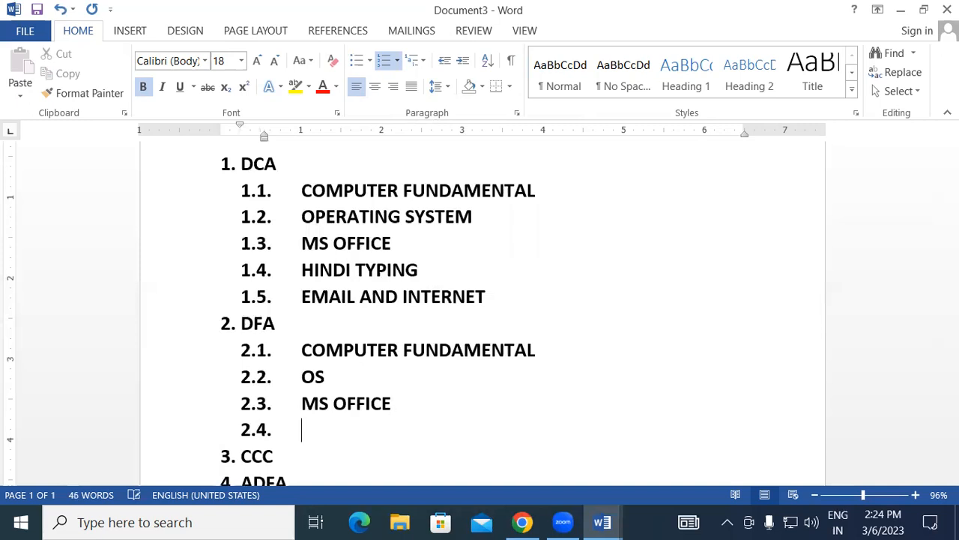
type("TALLY")
key("Return")
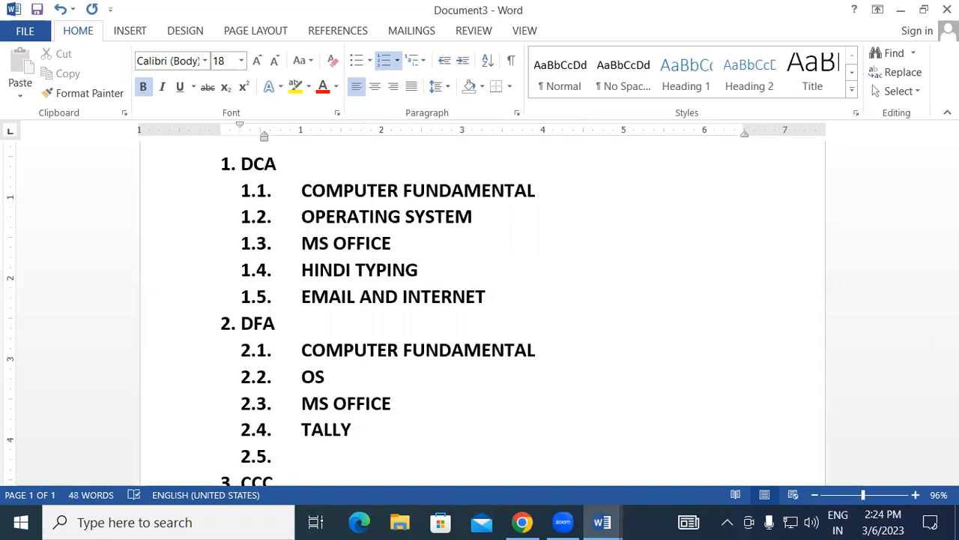
Insert an empty item after CCC and demote it to the second list level.
scroll(325, 338, "down", 2)
left_click(293, 325)
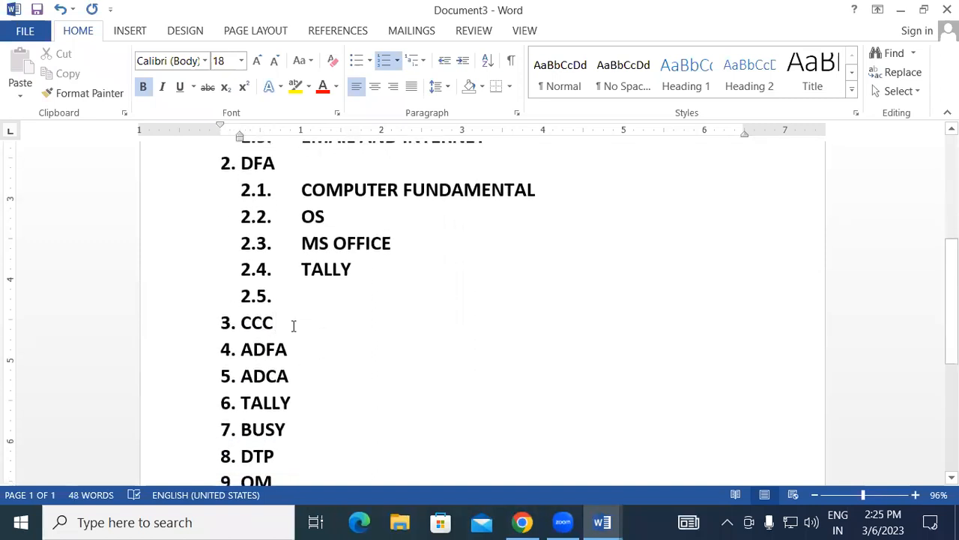
key("Return")
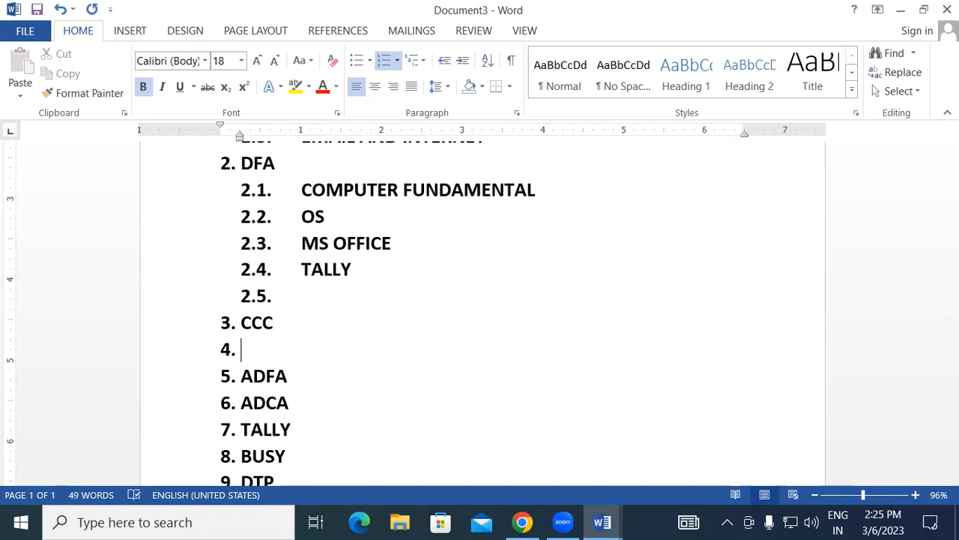
key("Tab")
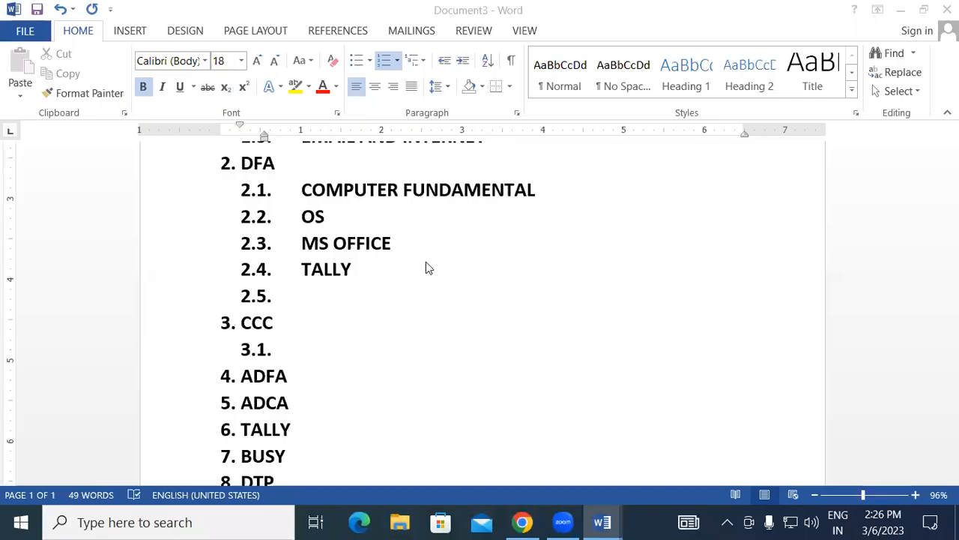
Create a new blank document and enter the heading CCC PRACTICE SET.
left_click(406, 274)
key("ctrl+n")
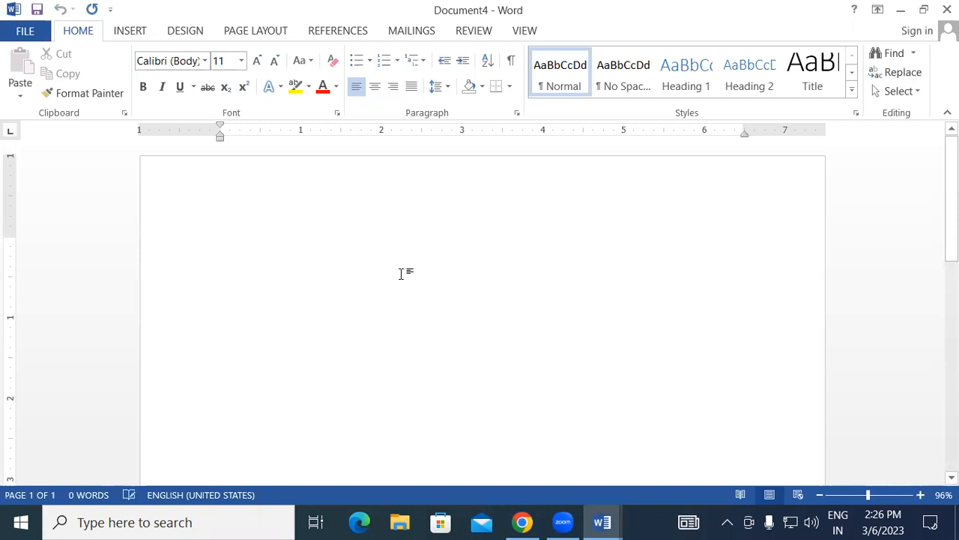
type("ccc")
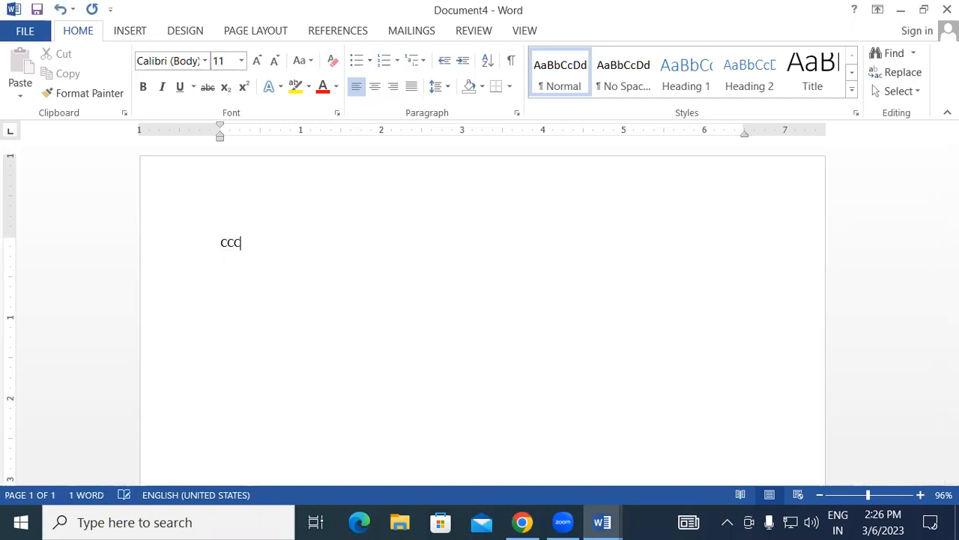
type(" PRA")
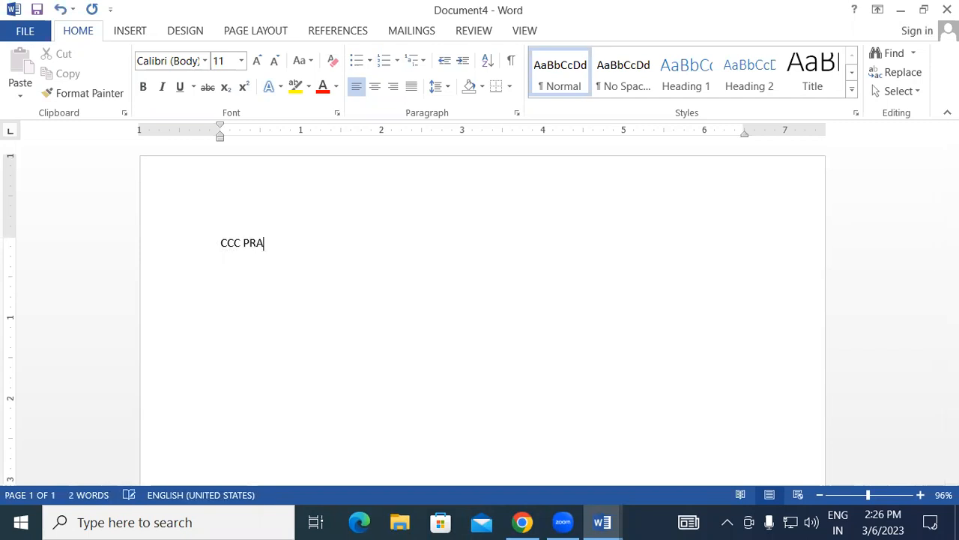
type("CTICE SET")
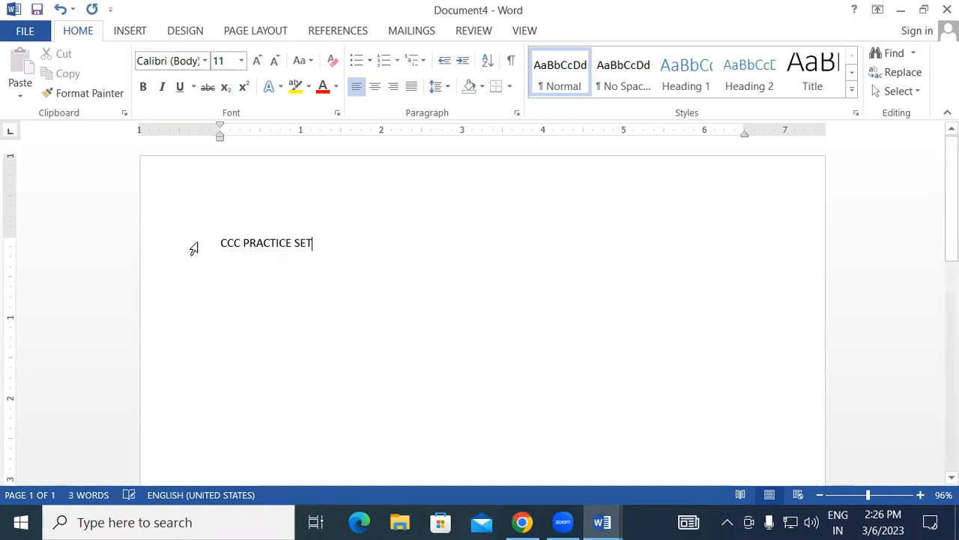
Set the CCC PRACTICE SET heading to 12 pt and give its paragraph light gray shading.
left_click_drag(220, 242, 326, 239)
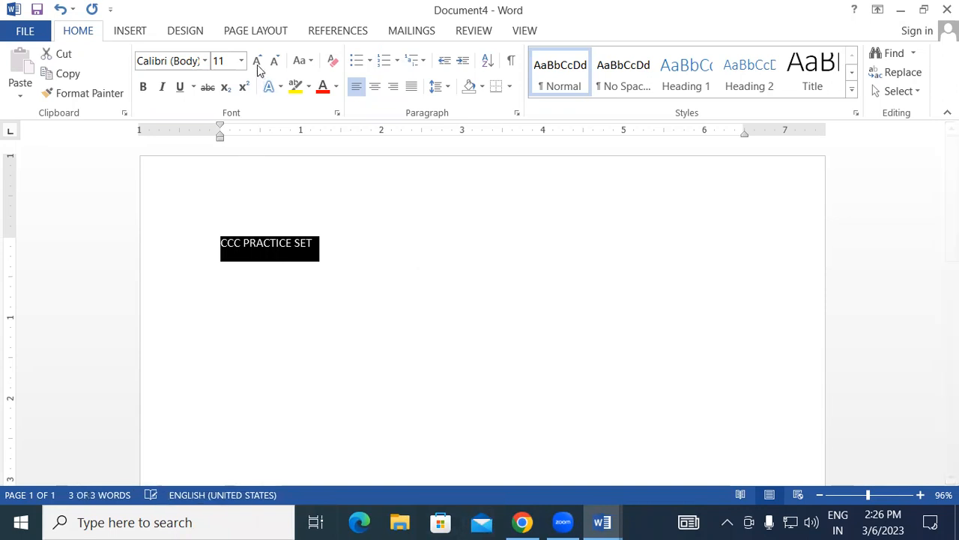
left_click(257, 60)
left_click(322, 245)
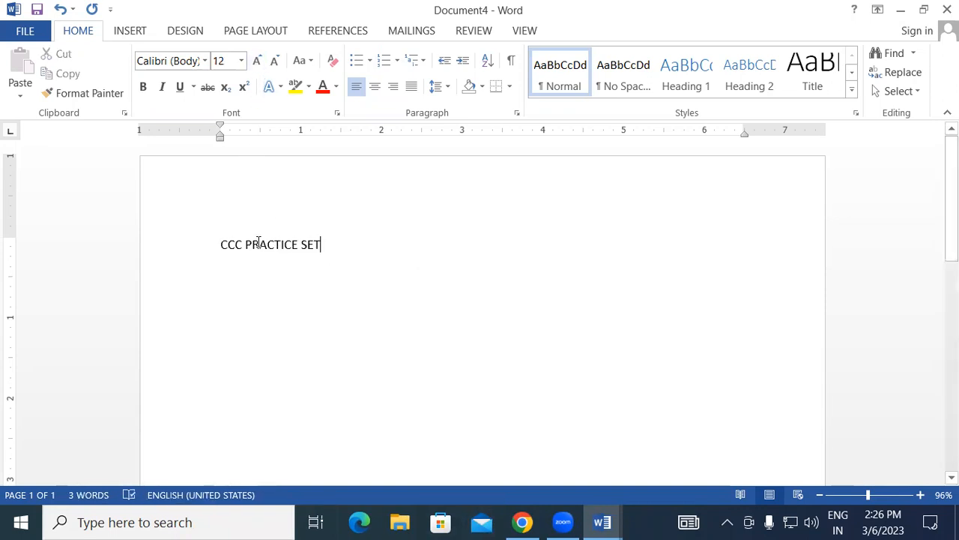
left_click_drag(218, 243, 676, 249)
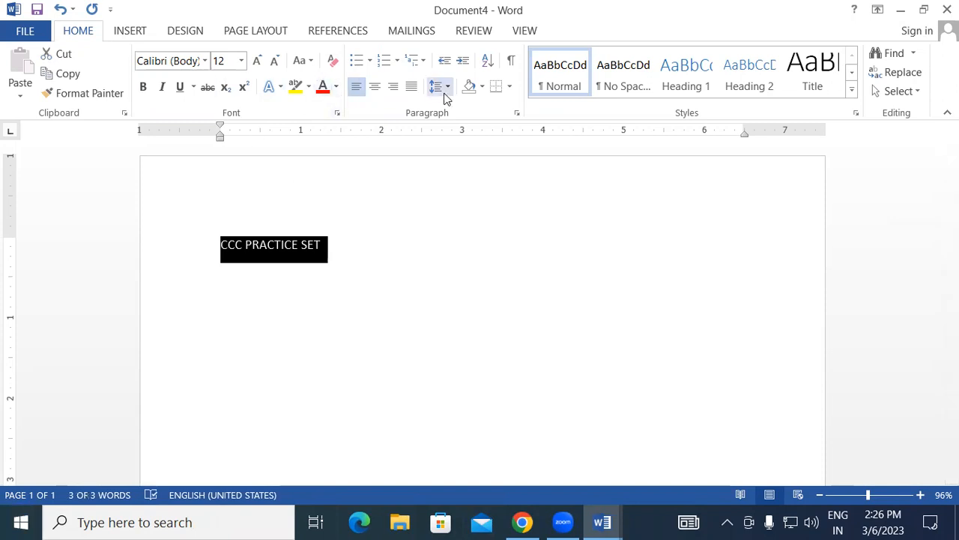
left_click(482, 87)
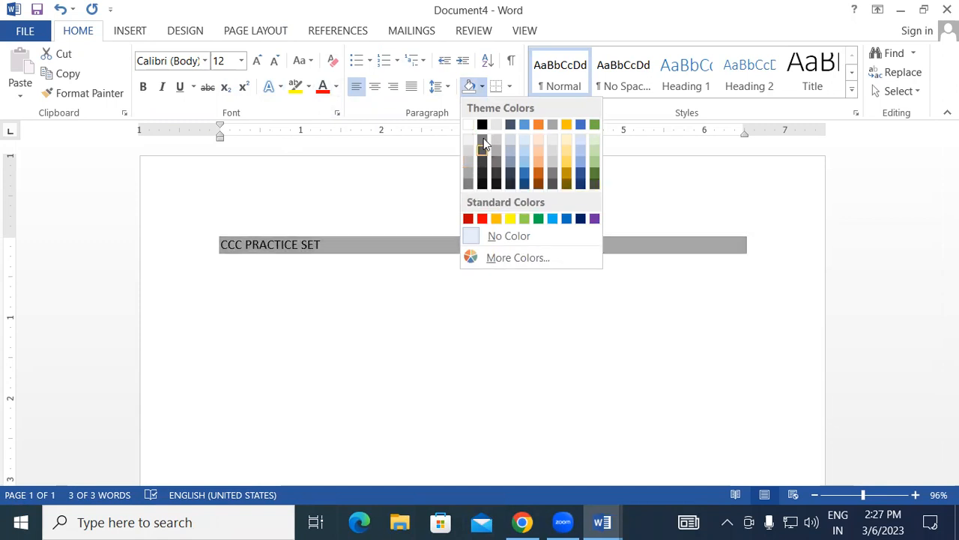
left_click(500, 123)
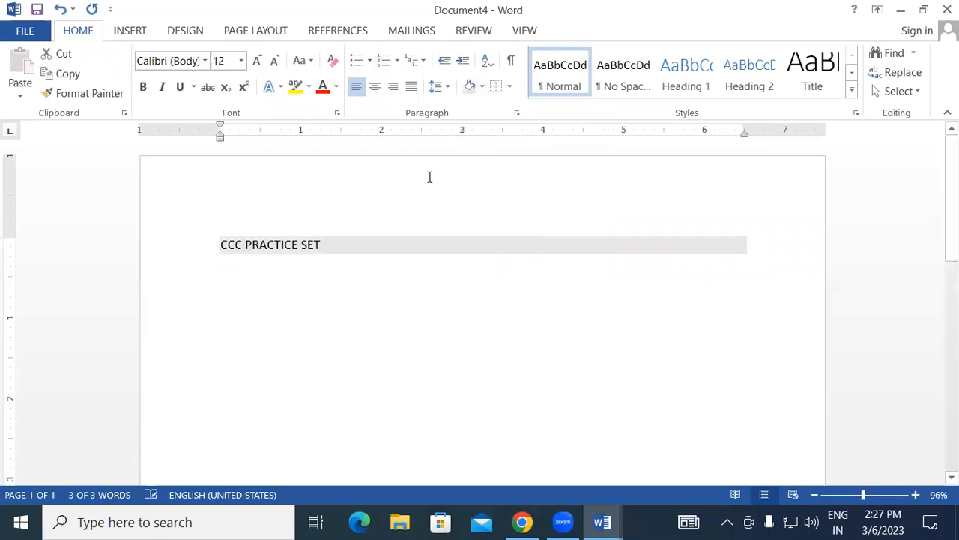
Make the CCC PRACTICE SET heading bold.
triple_click(242, 246)
left_click(145, 87)
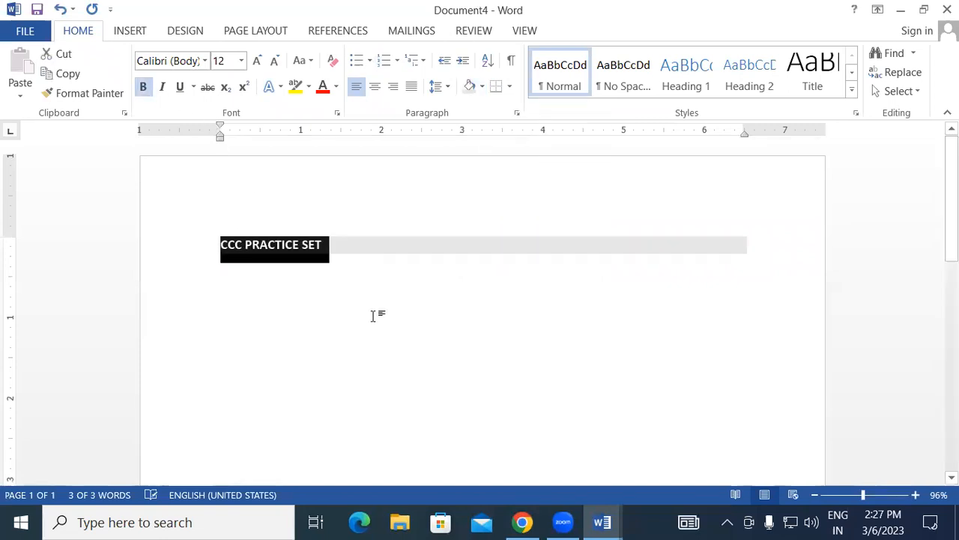
left_click(372, 316)
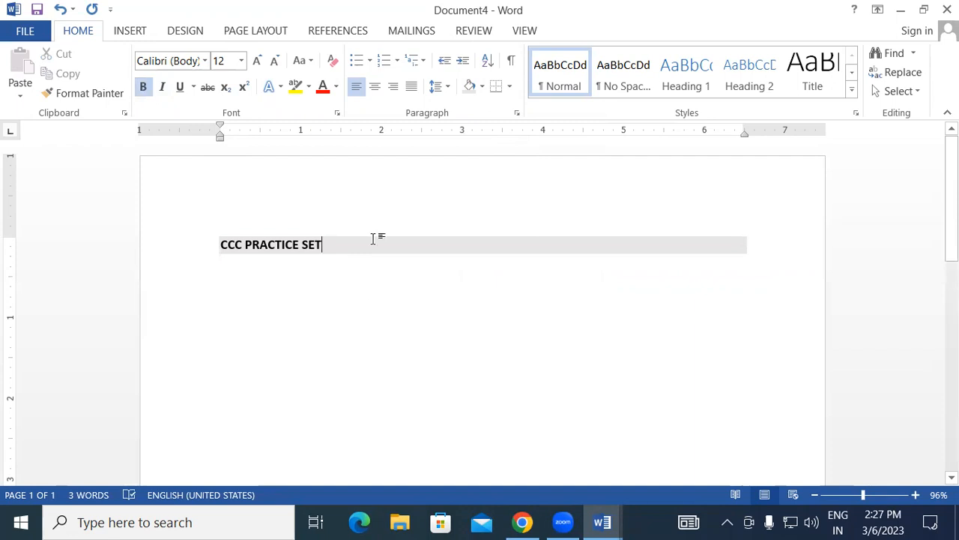
Add the page range 15-19 near the far end of the heading line, spaced nine tab stops from CCC PRACTICE SET.
key("Tab")
key("Tab")
key("Tab")
key("Tab")
key("Tab")
key("Tab")
key("Tab")
key("Tab")
key("Tab")
type("15")
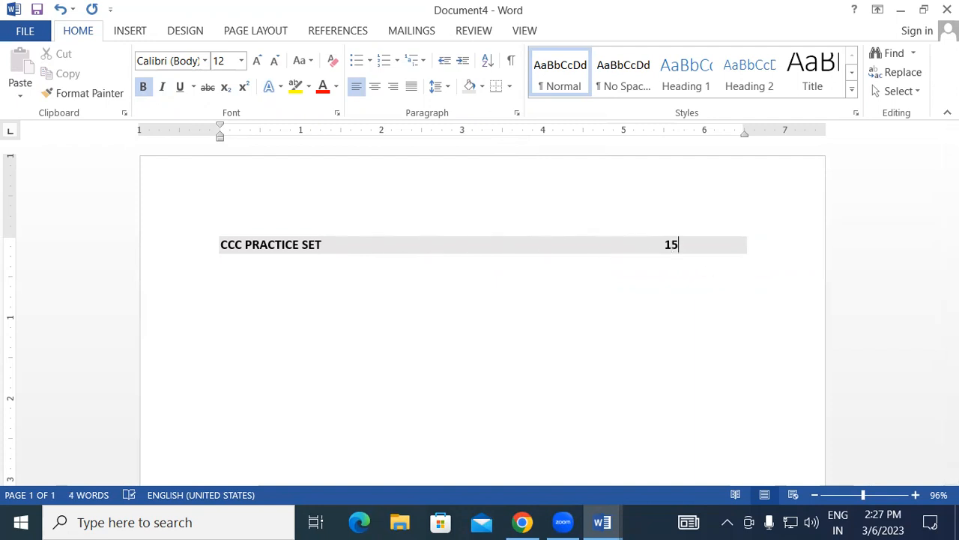
type("-19")
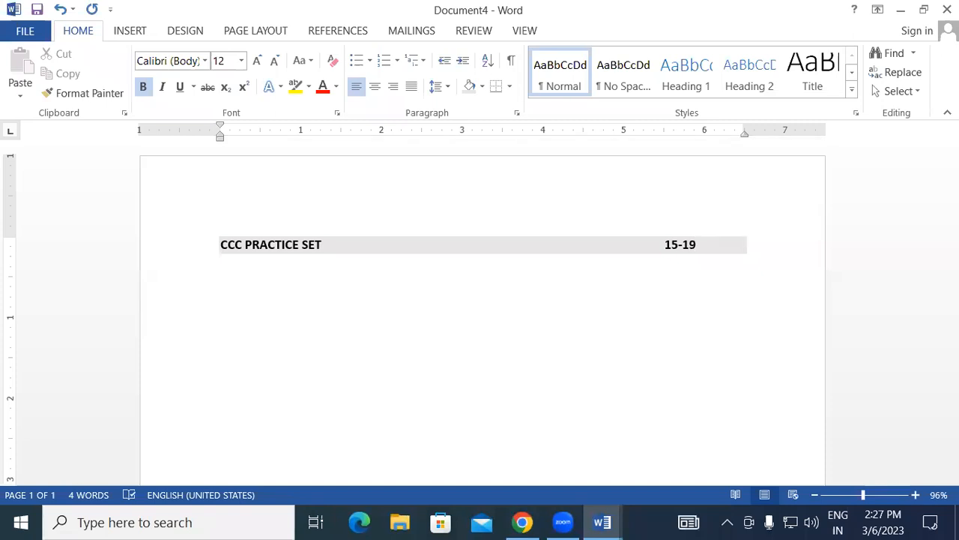
Enter "Introduction of Computer" on an unshaded line below the heading.
left_click(226, 279)
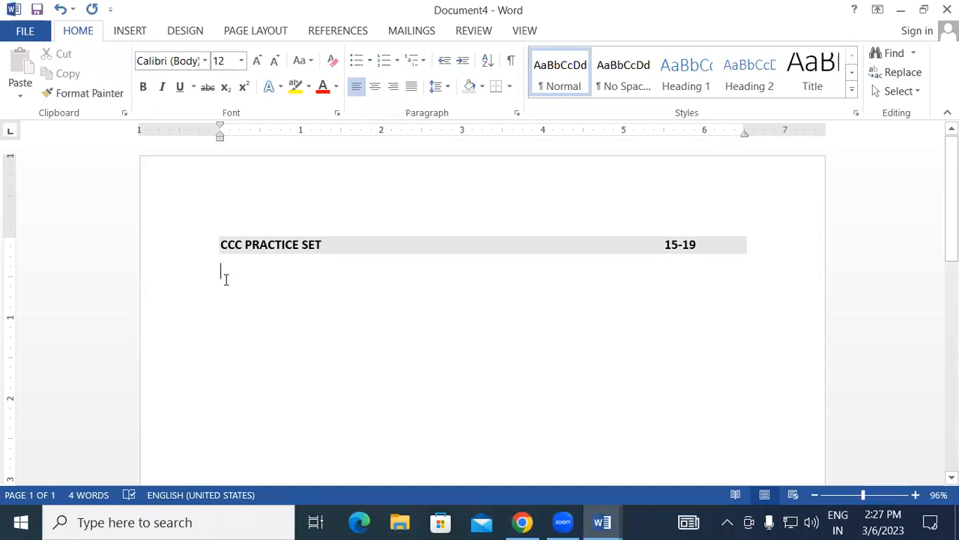
type("CO")
key("BackSpace")
key("BackSpace")
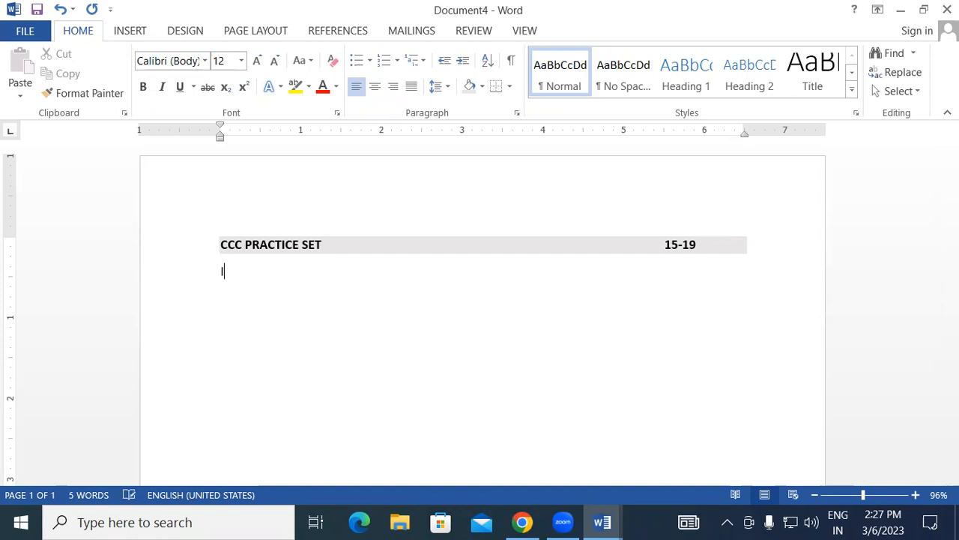
type("introduction f")
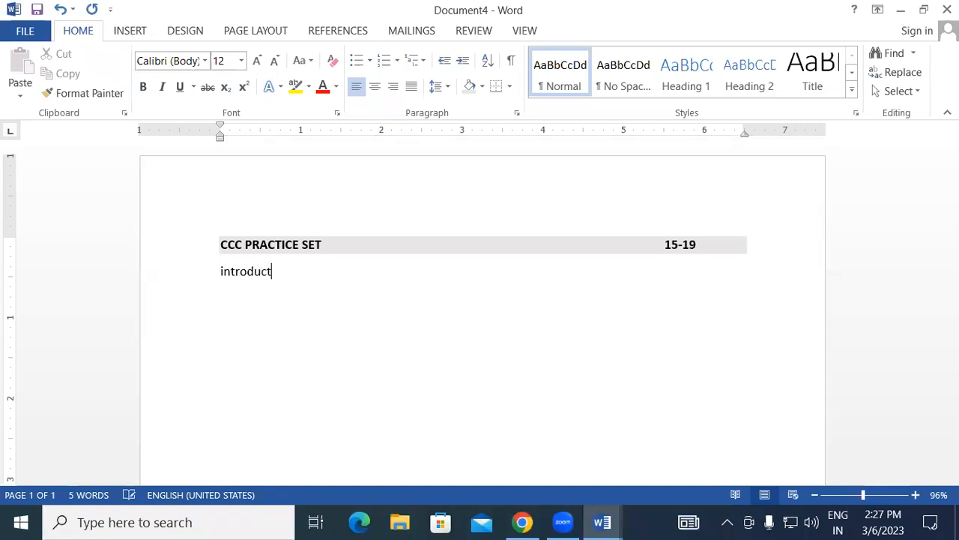
key("BackSpace")
type("of Computer")
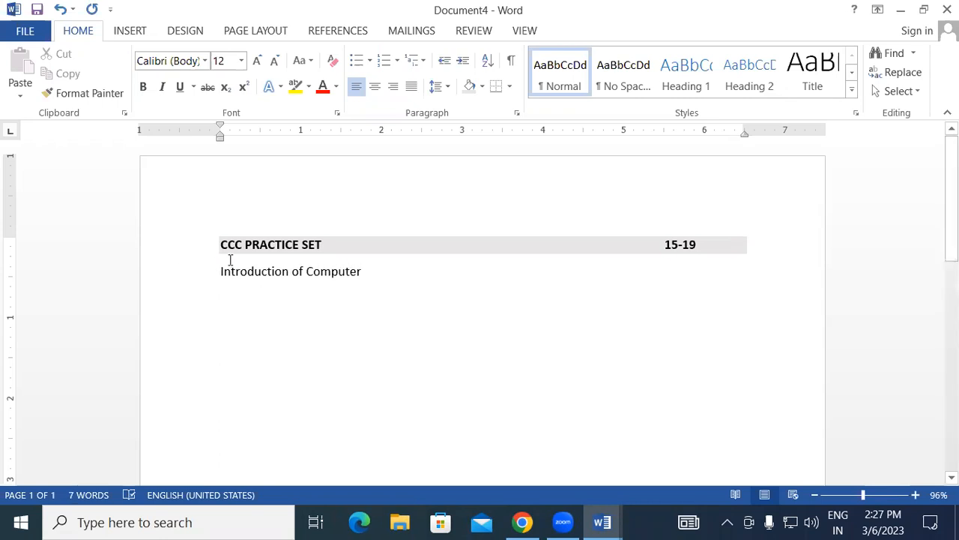
Make the "Introduction of Computer" line bold and increase its font size to 16 pt.
left_click_drag(223, 272, 364, 273)
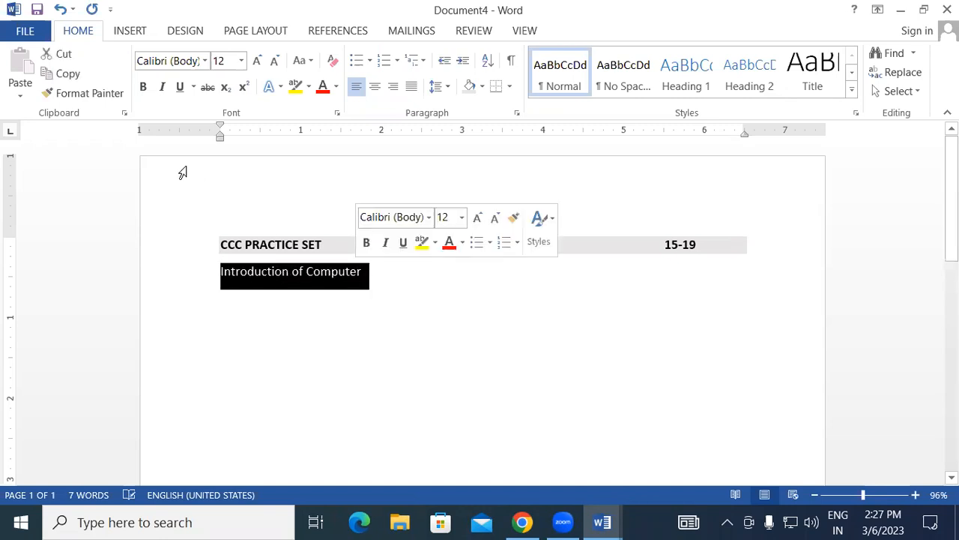
left_click(143, 86)
left_click(257, 62)
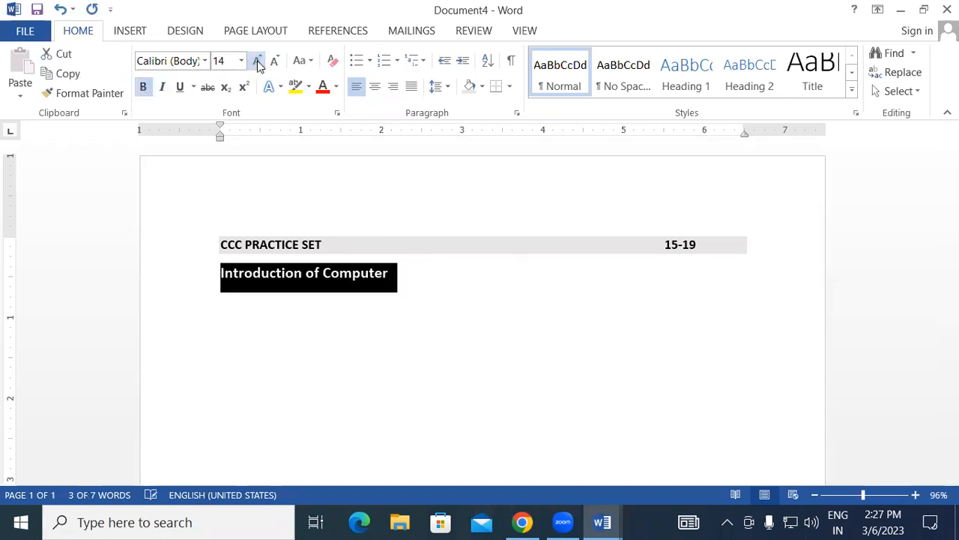
left_click(257, 62)
left_click(428, 277)
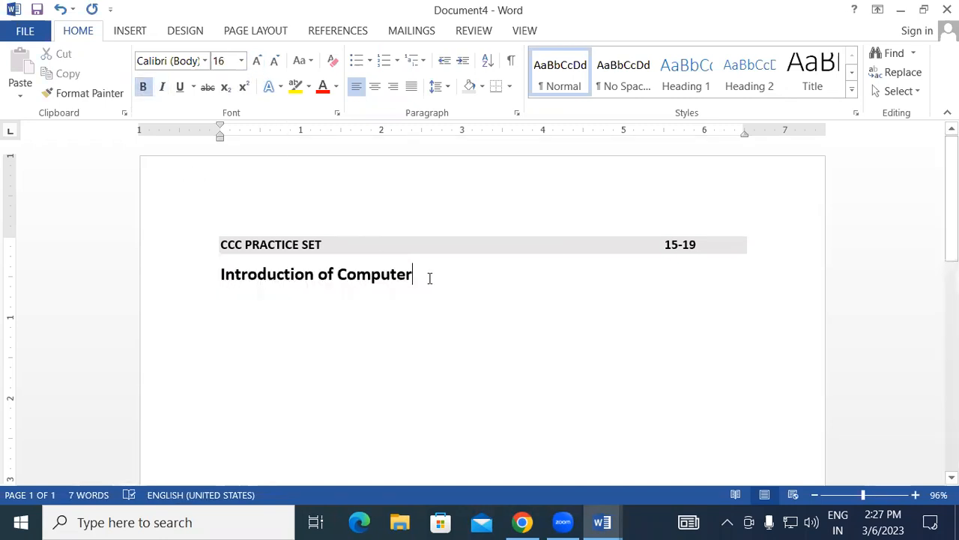
Add "Introduction to Operating System" as a new line below "Introduction of Computer".
key("Return")
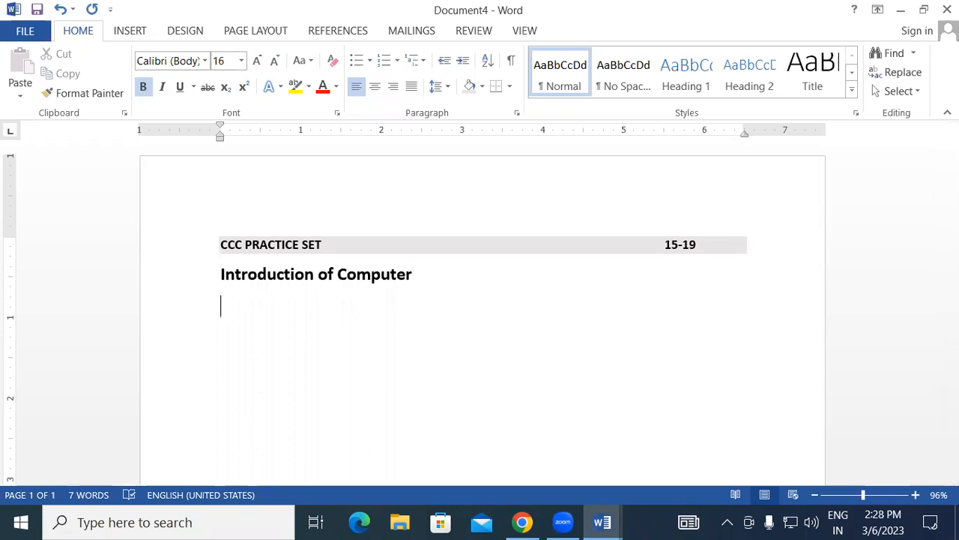
type("Introduct")
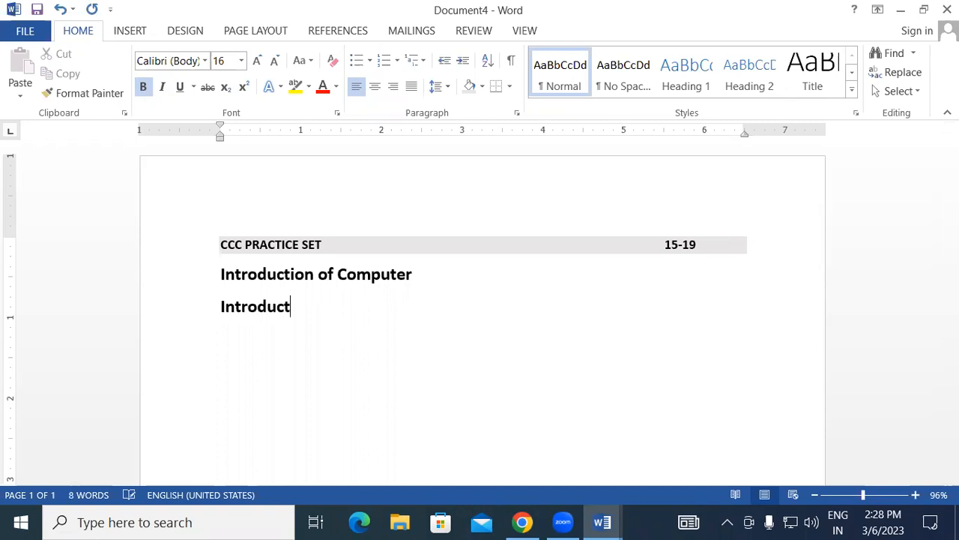
type("ion to Opera")
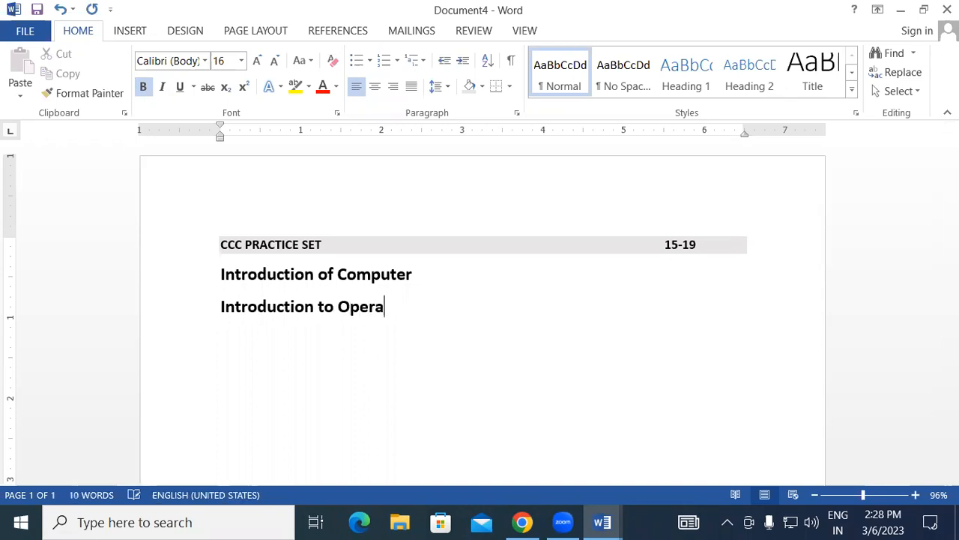
type("ting System")
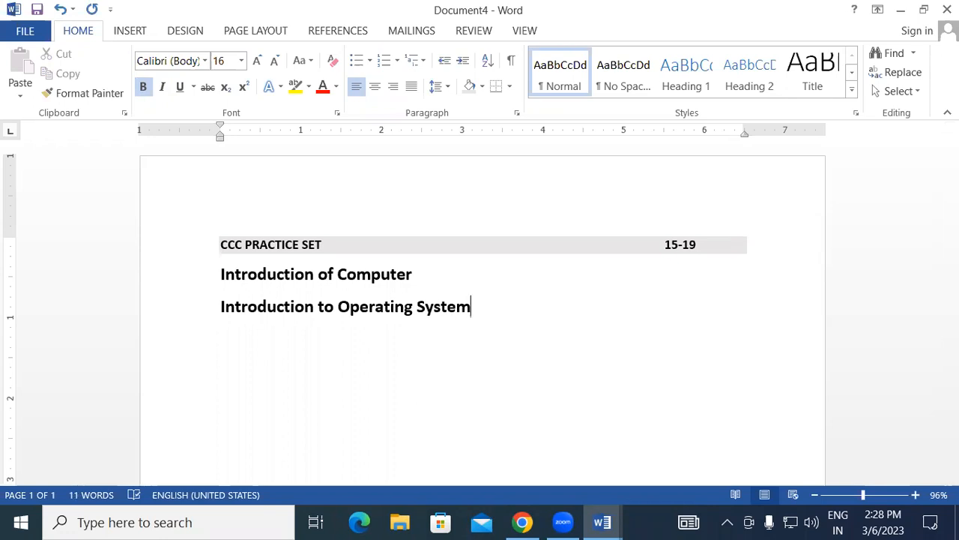
Add "LibreOffice Writer" as the third topic line, with LibreOffice written as one word.
key("Return")
type("Libre o")
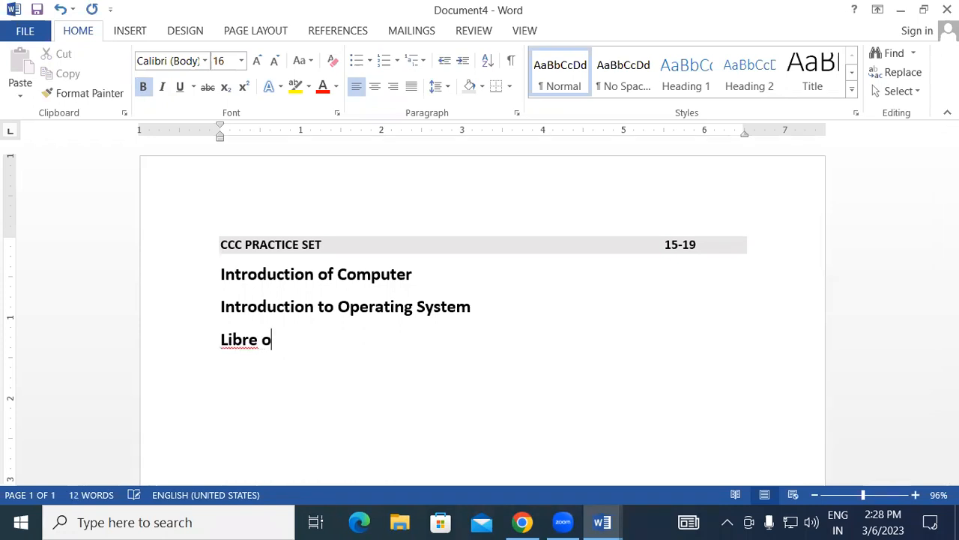
type("f")
key("BackSpace")
key("BackSpace")
key("BackSpace")
key("BackSpace")
type("Office O")
key("BackSpace")
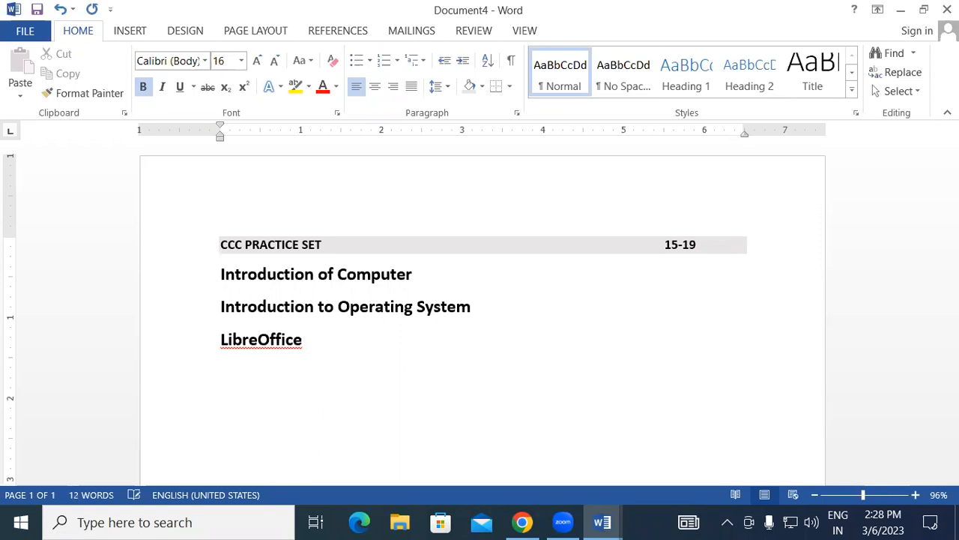
type("Writer")
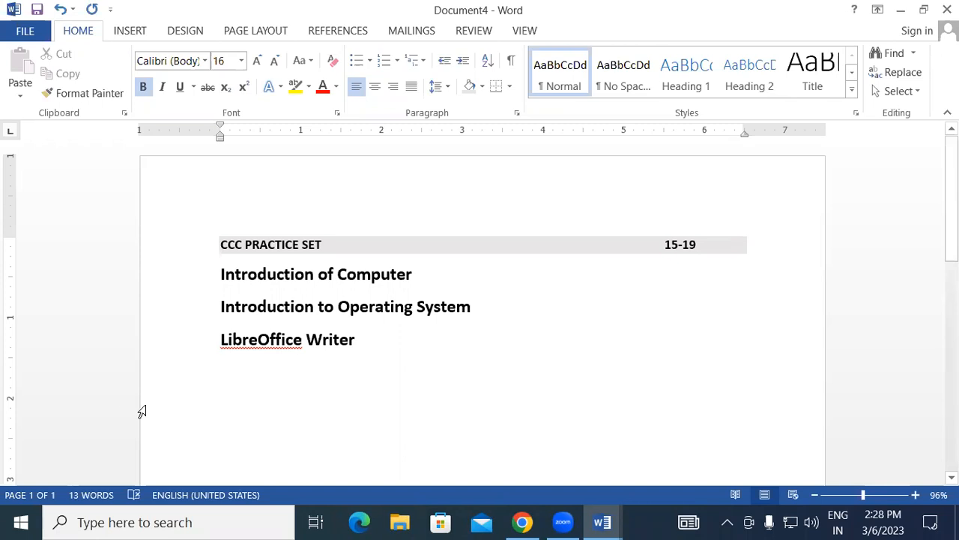
Add the word LibreOffice to the spelling dictionary.
right_click(240, 347)
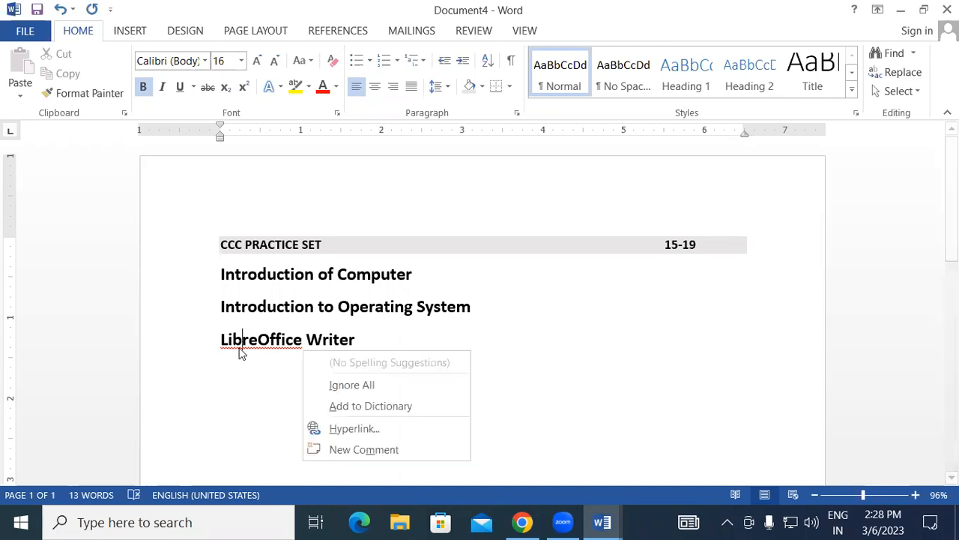
left_click(330, 407)
left_click(374, 332)
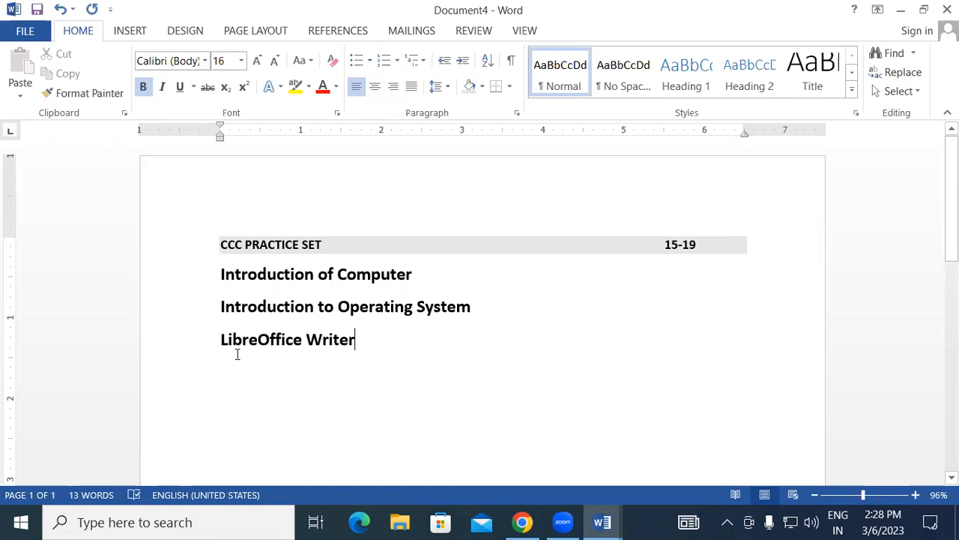
Apply the 1. 2. 3. numbering format to the three topic lines below the heading.
left_click(222, 276)
left_click_drag(236, 286, 365, 345)
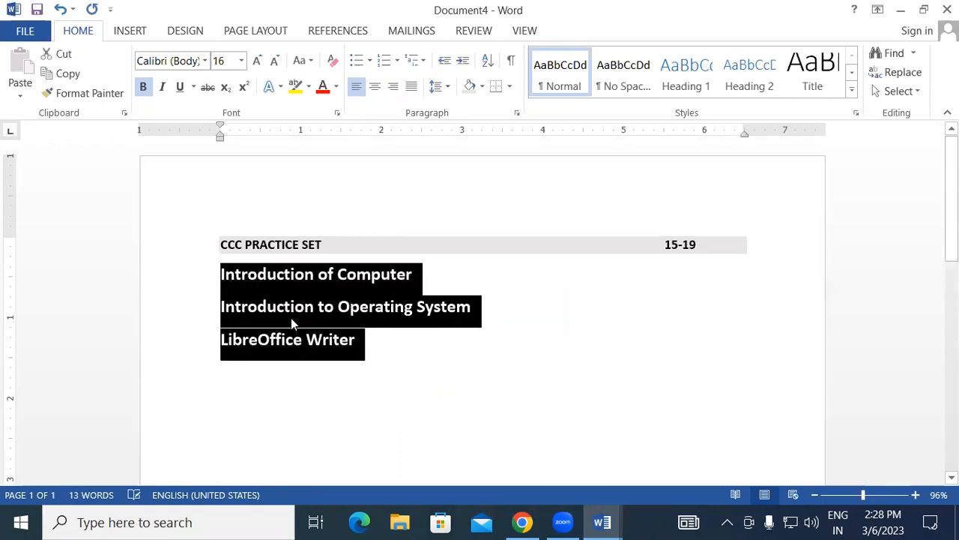
left_click(398, 61)
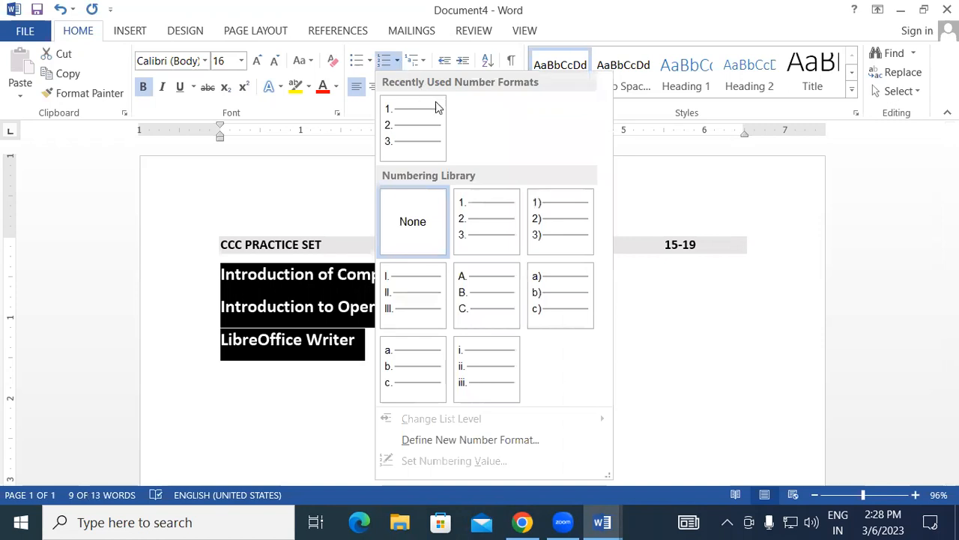
left_click(482, 223)
left_click(442, 331)
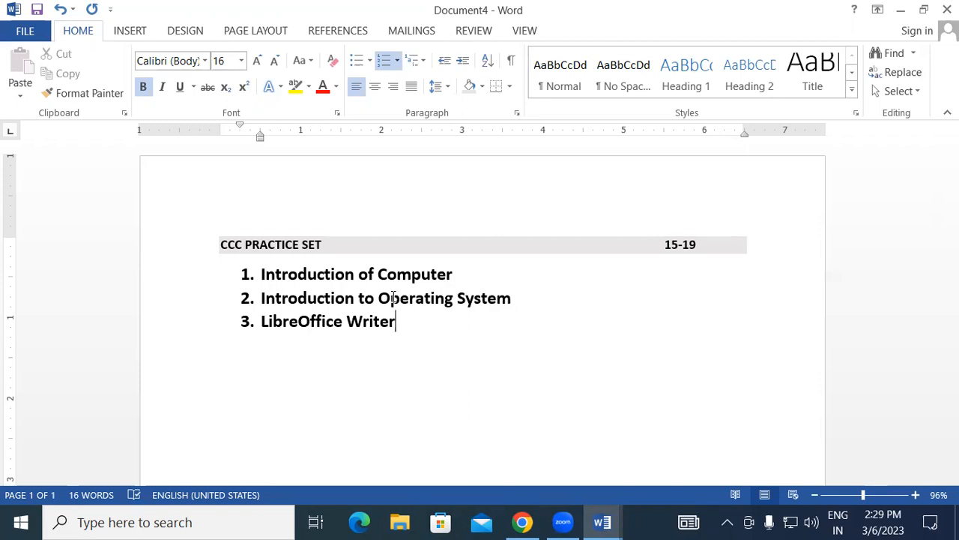
Apply the 1., 1.1., 1.1.1. multilevel list format to the three numbered topics.
left_click_drag(263, 273, 395, 323)
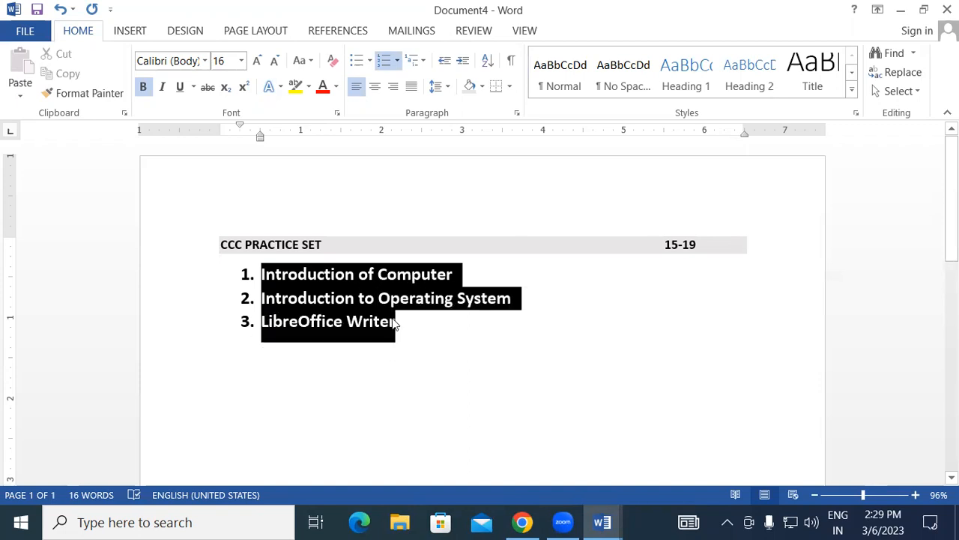
left_click(424, 61)
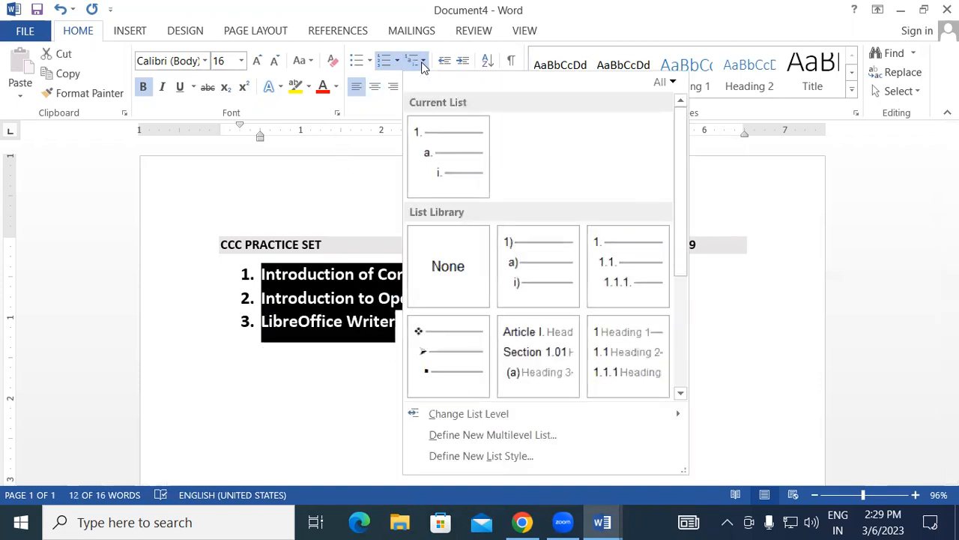
mouse_move(621, 275)
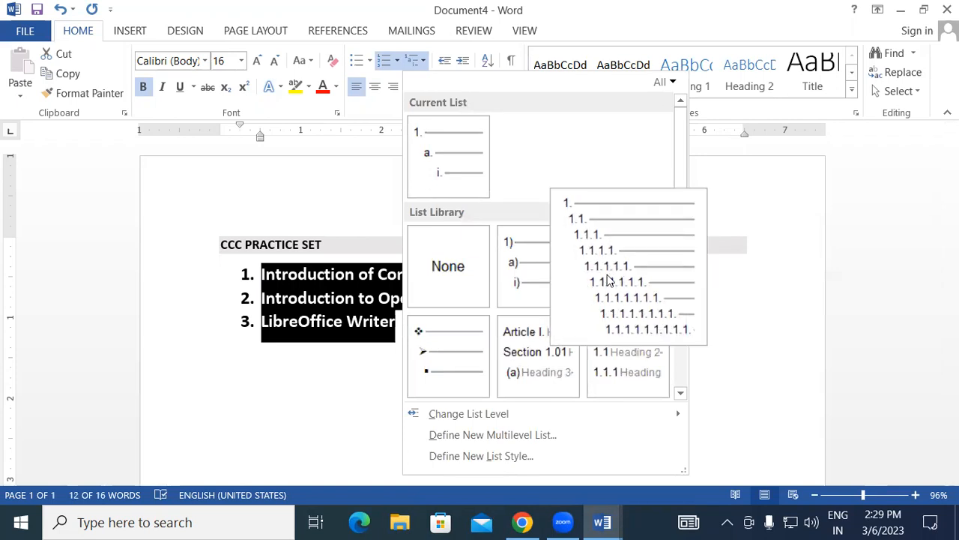
left_click(613, 257)
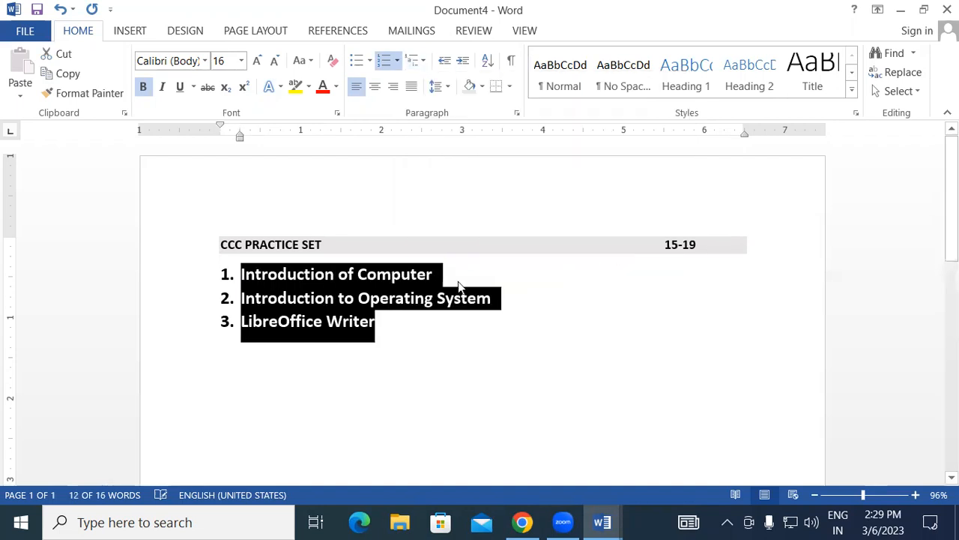
Insert an empty item after "Introduction of Computer" and demote it to the second list level.
left_click(442, 272)
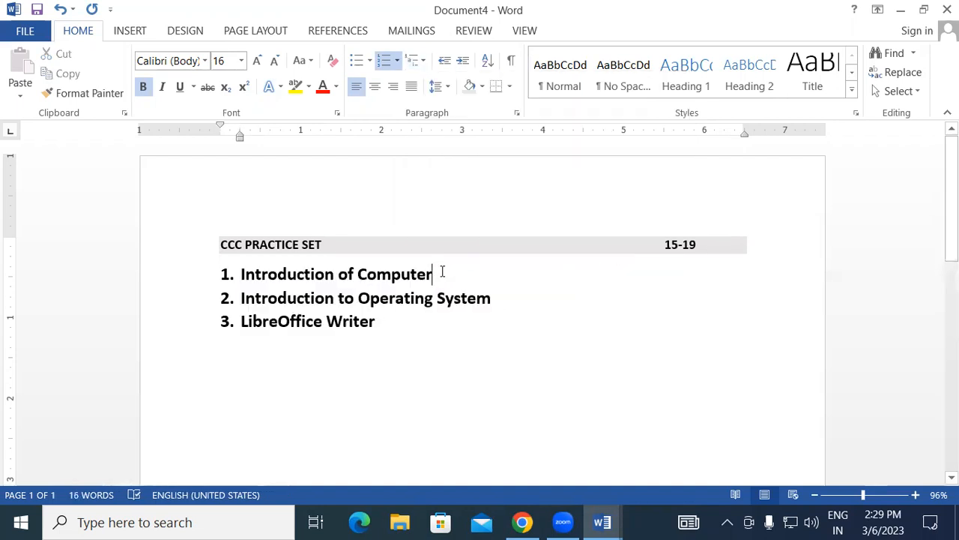
key("Return")
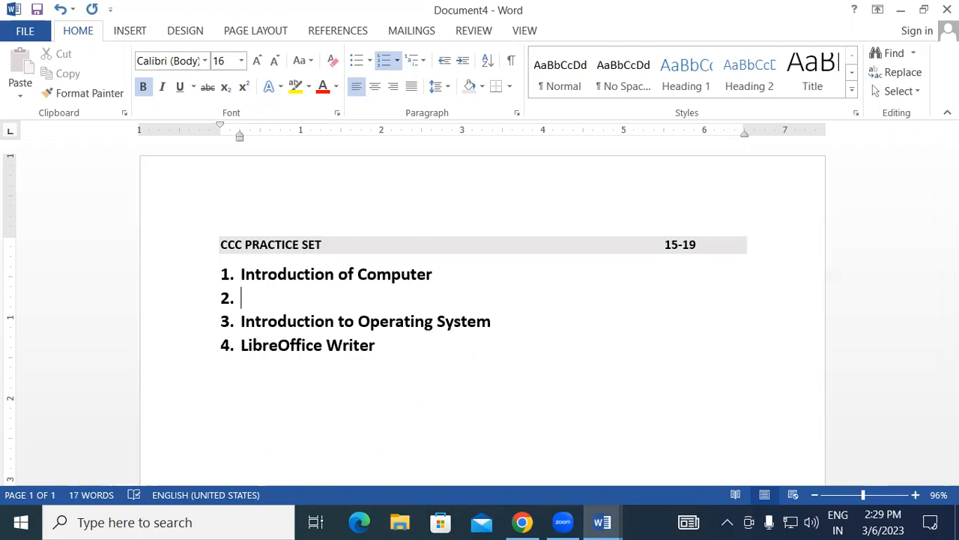
key("Tab")
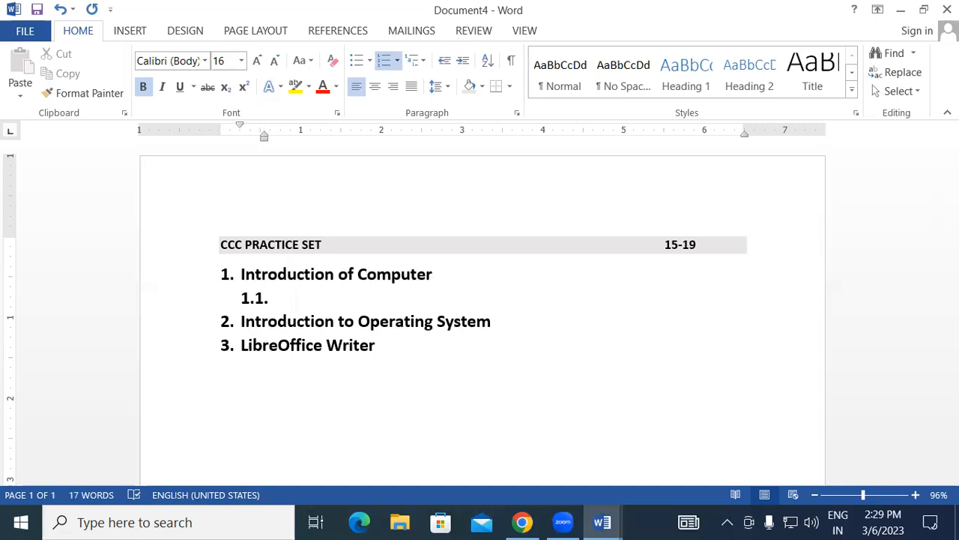
Enter "Objective" and "Computer and IT Latest Gadgets" as second-level items under "Introduction of Computer".
type("Objecti")
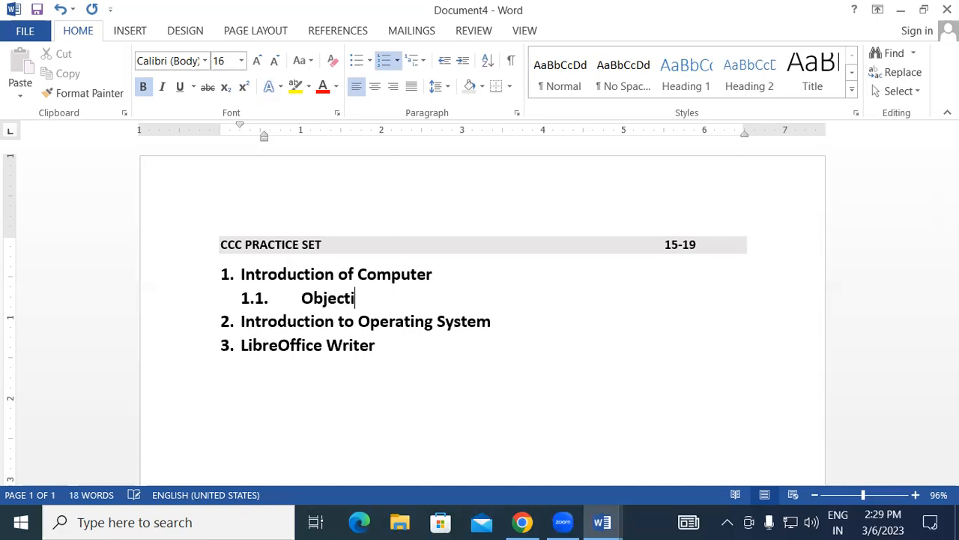
type("ve")
key("Return")
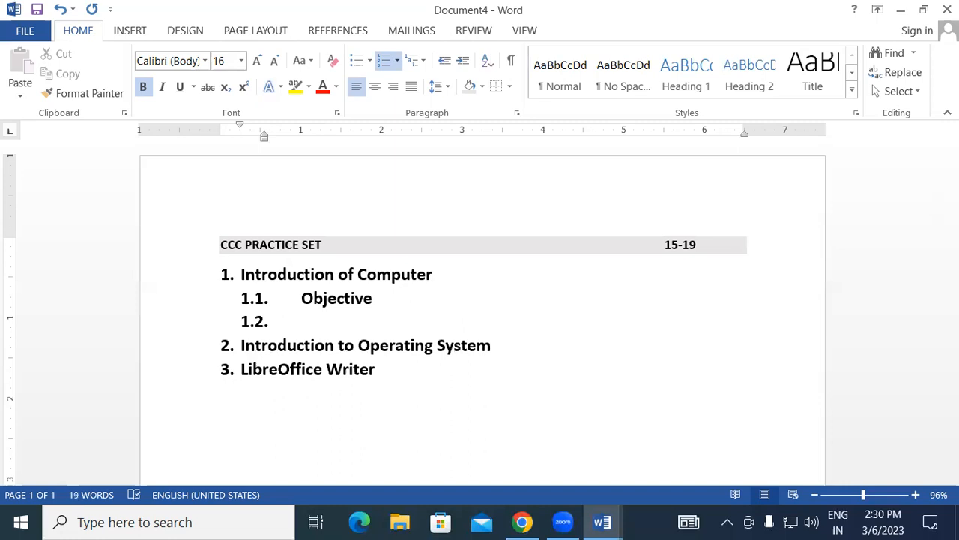
type("Computer and IT Latest Gadgets")
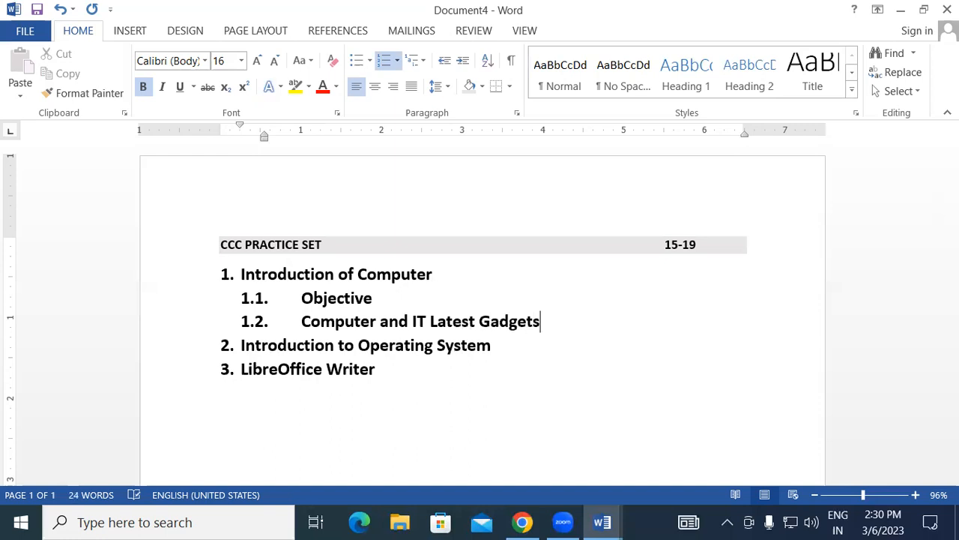
Add the second-level items "Basic of Hardware and Software" and "Programming Language" after "Computer and IT Latest Gadgets".
key("Return")
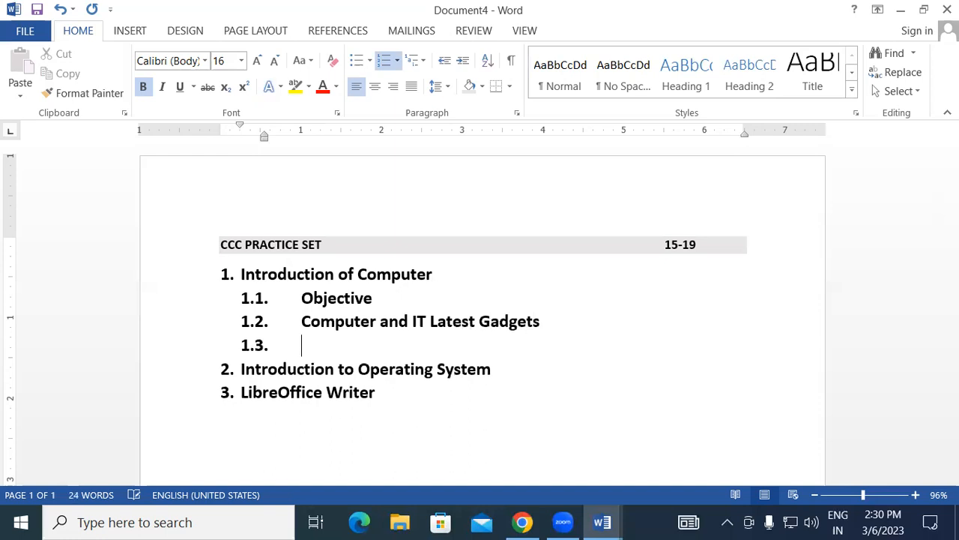
type("Basic of H")
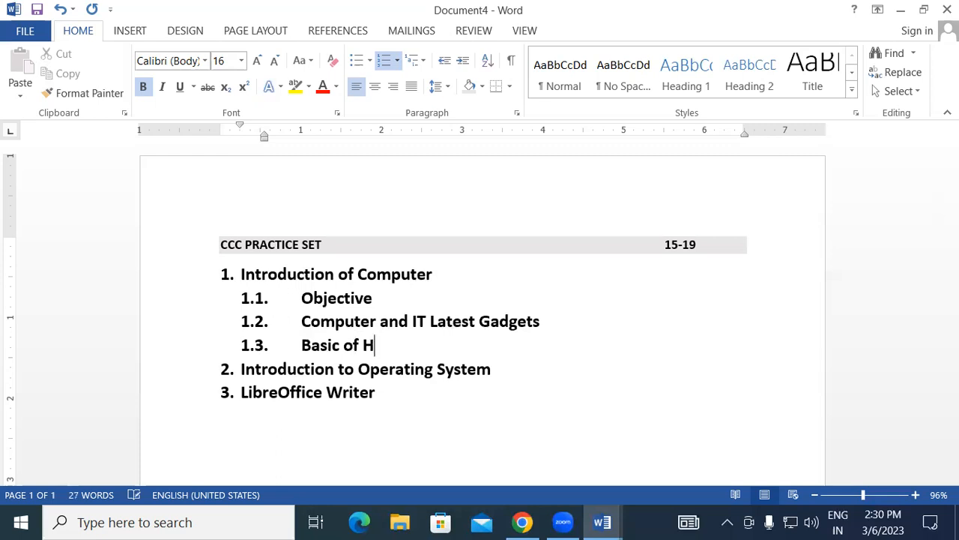
type("ardware and ")
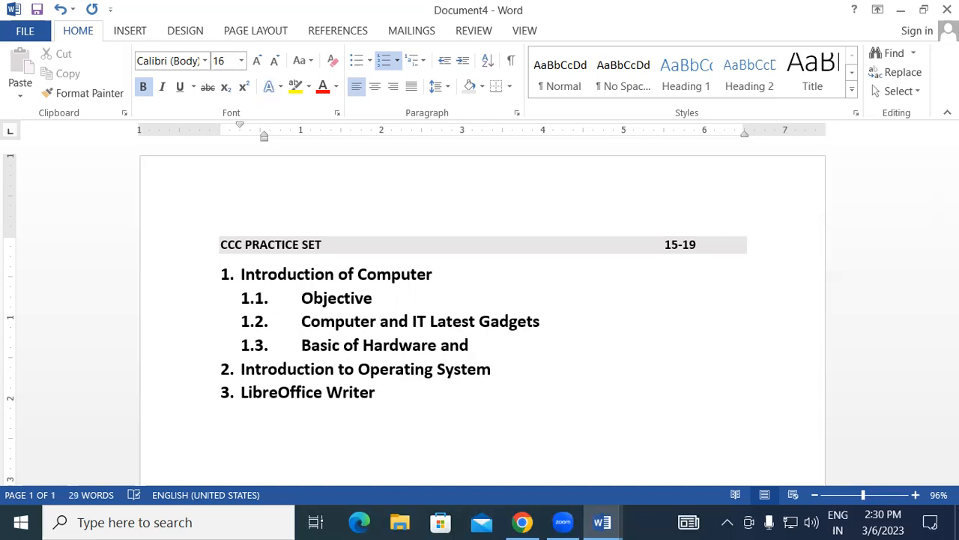
type("Software")
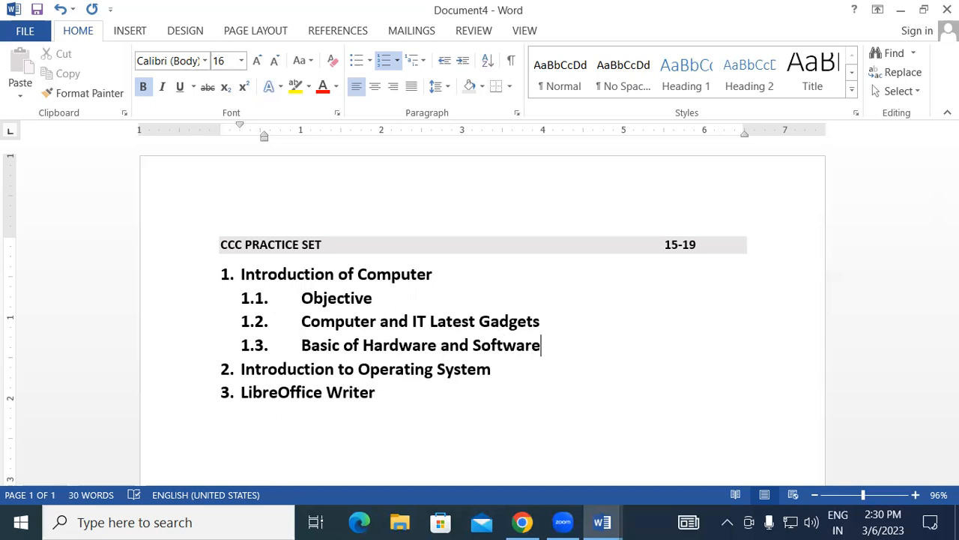
key("Return")
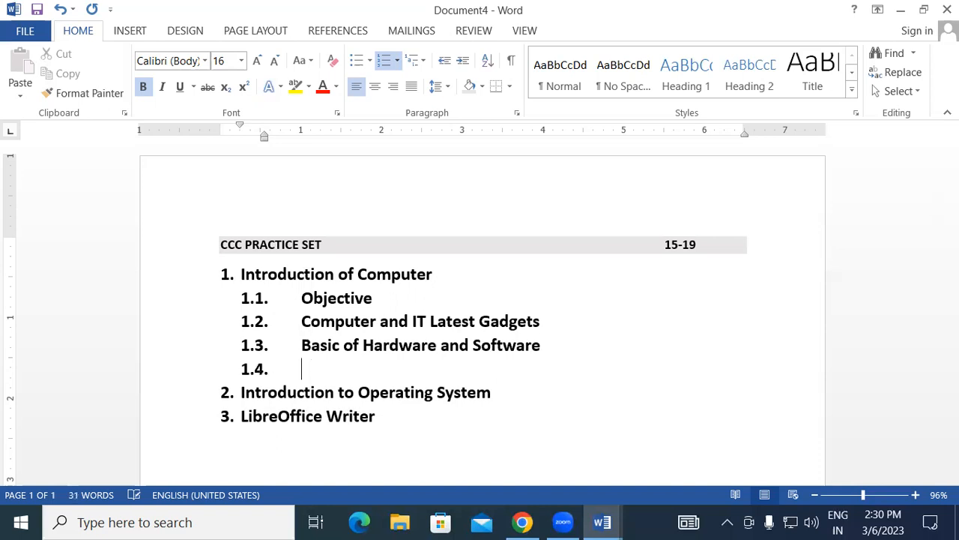
type("Programming ")
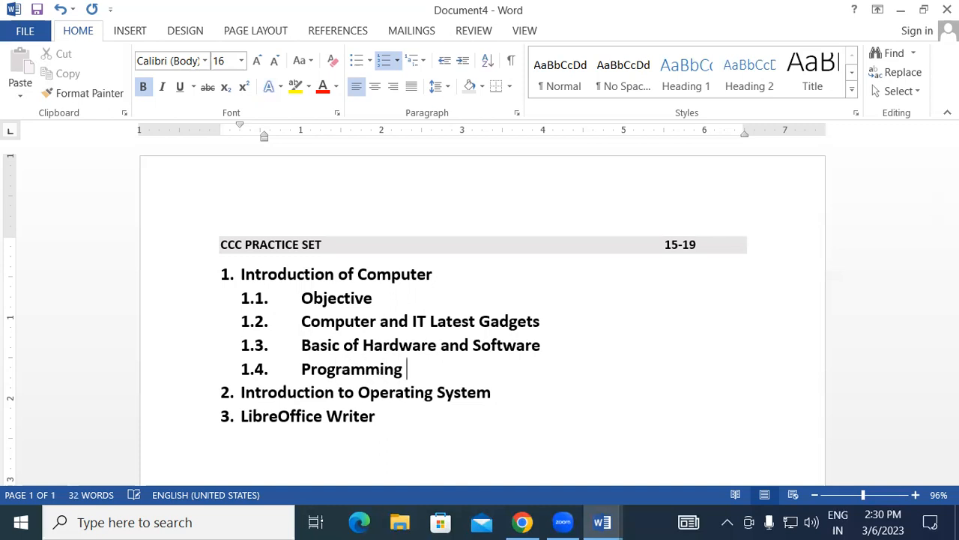
type("Language")
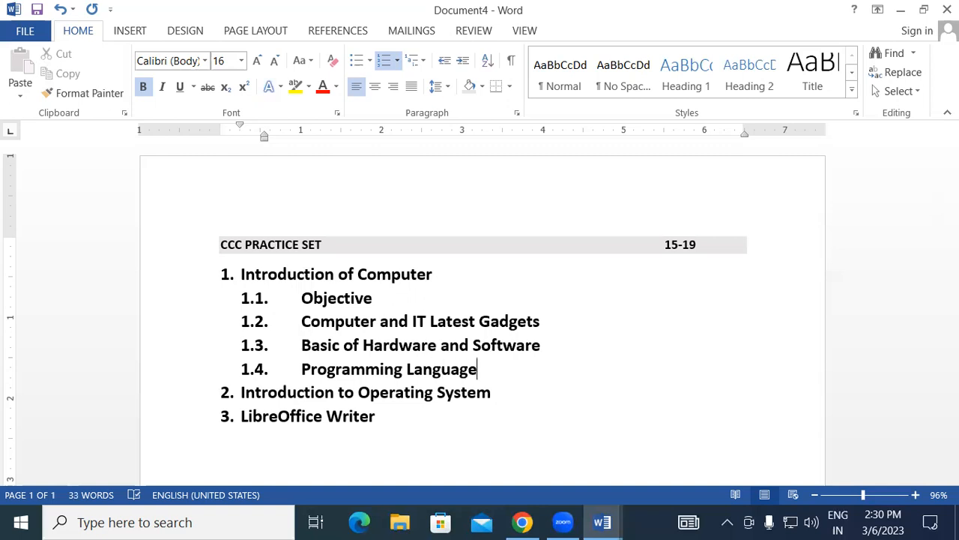
Add the second-level item "Representation of Data and Instructions" after "Programming Language".
key("Return")
type("R")
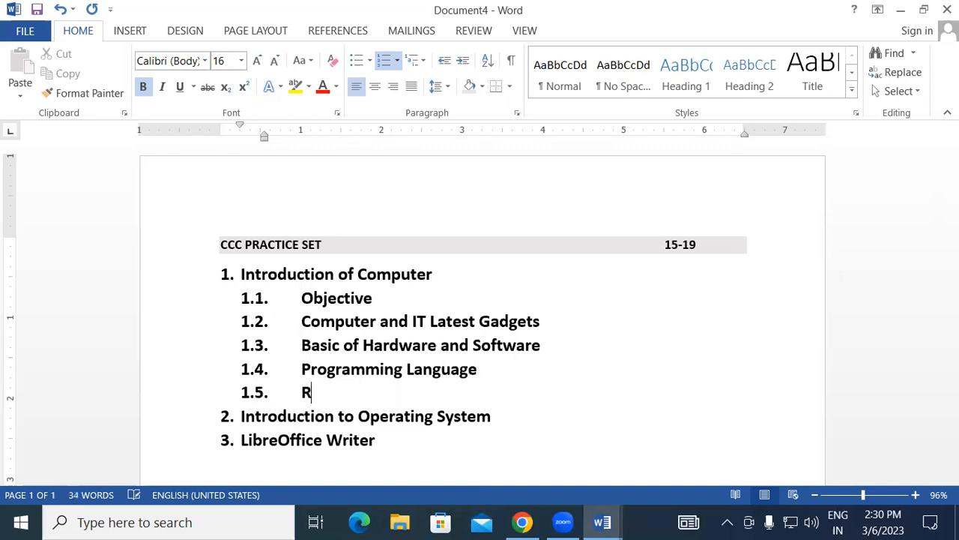
type("epresentation")
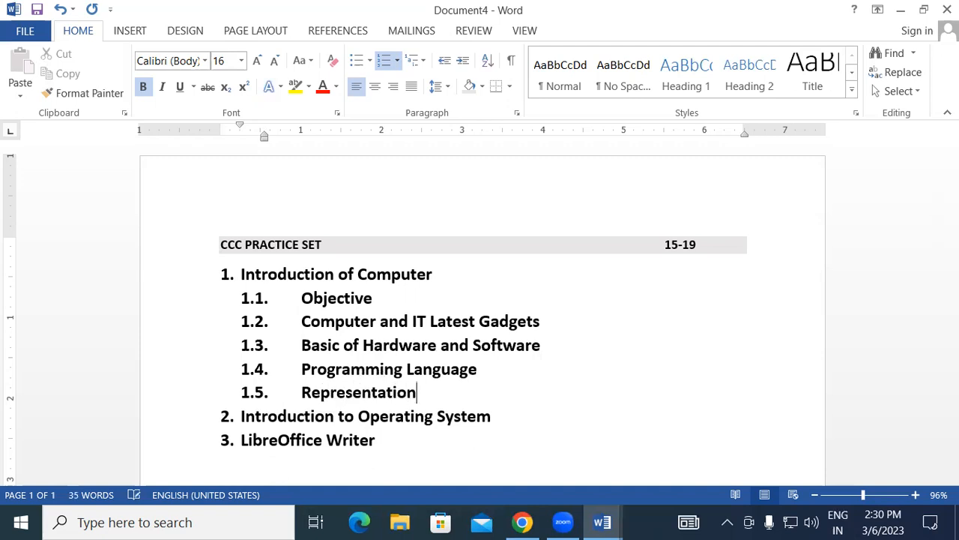
type(" of Data")
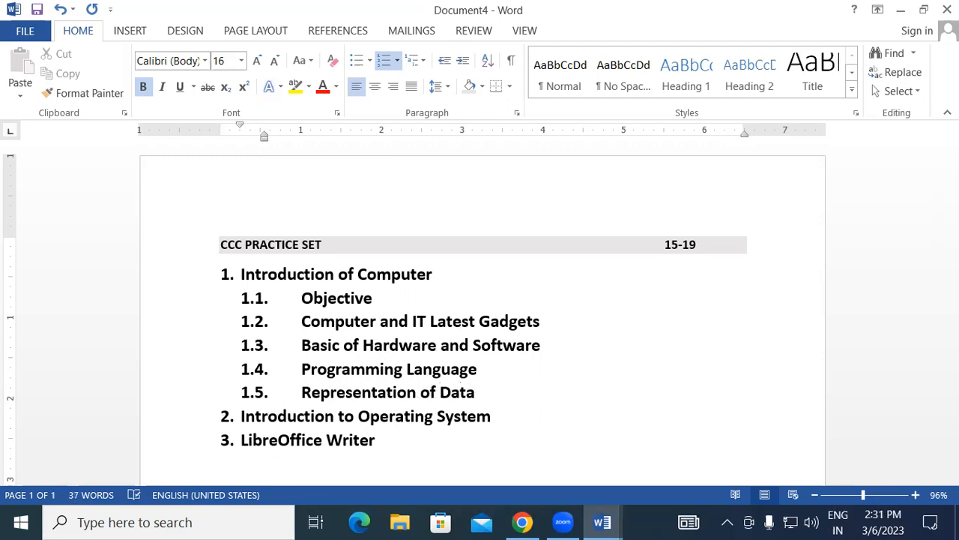
type(" and Inst")
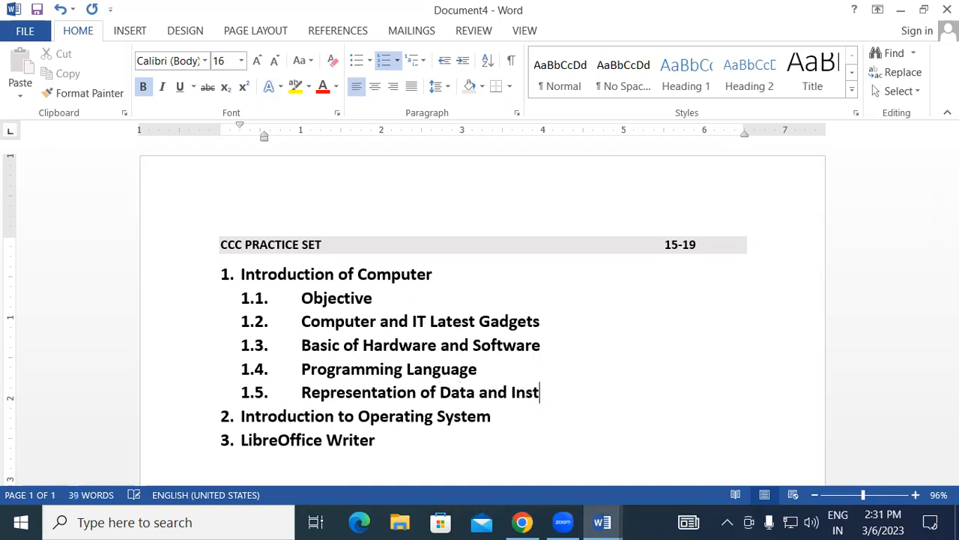
type("ruction")
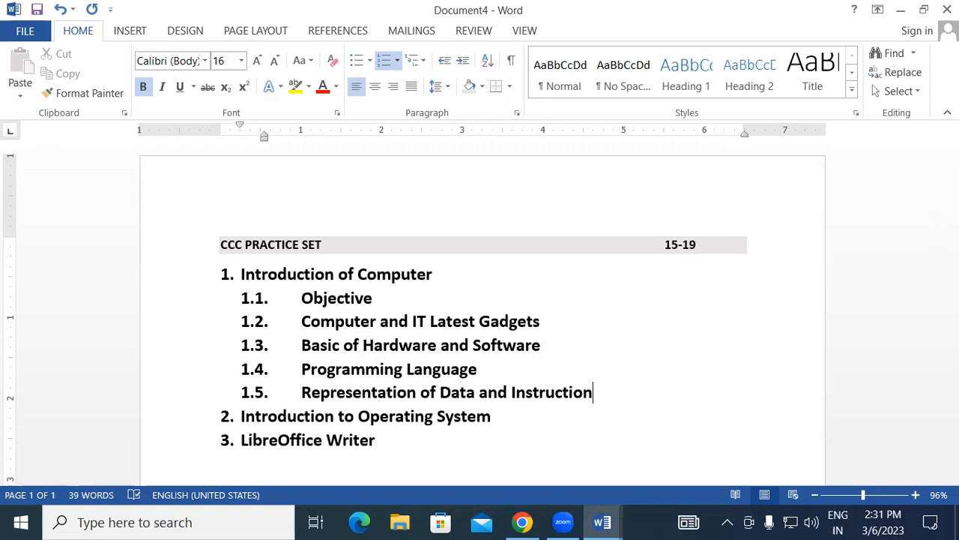
type("s")
Insert the third-level item "Objectives" beneath the second-level item "Objective".
left_click(377, 298)
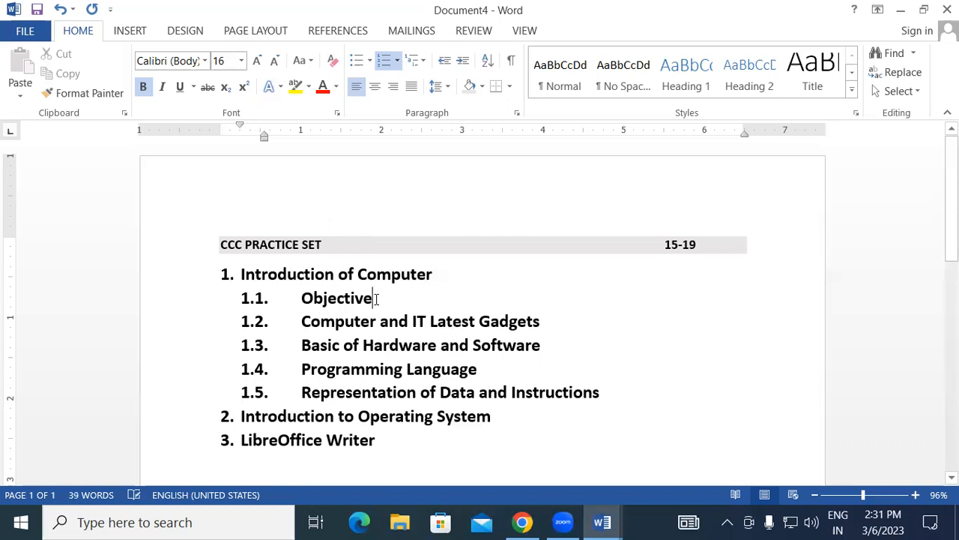
key("Return")
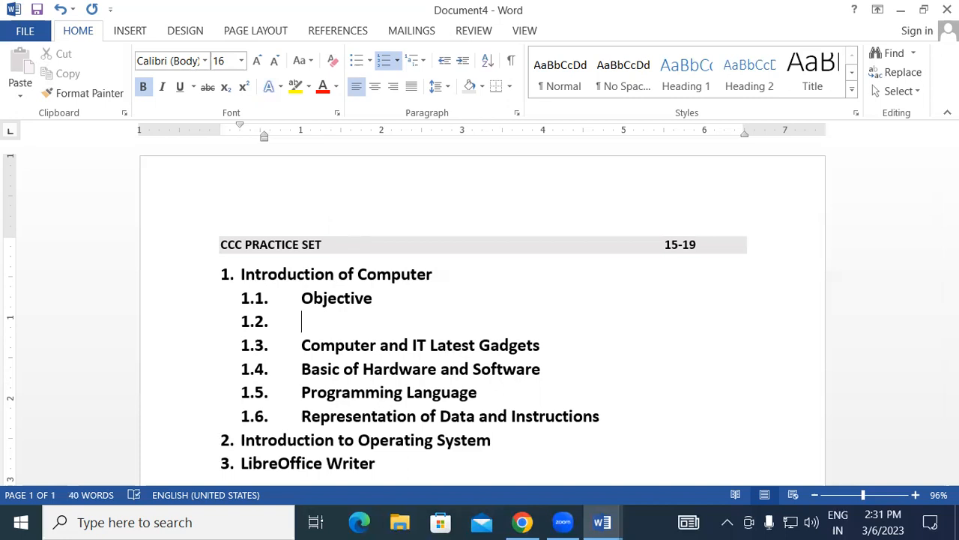
key("Tab")
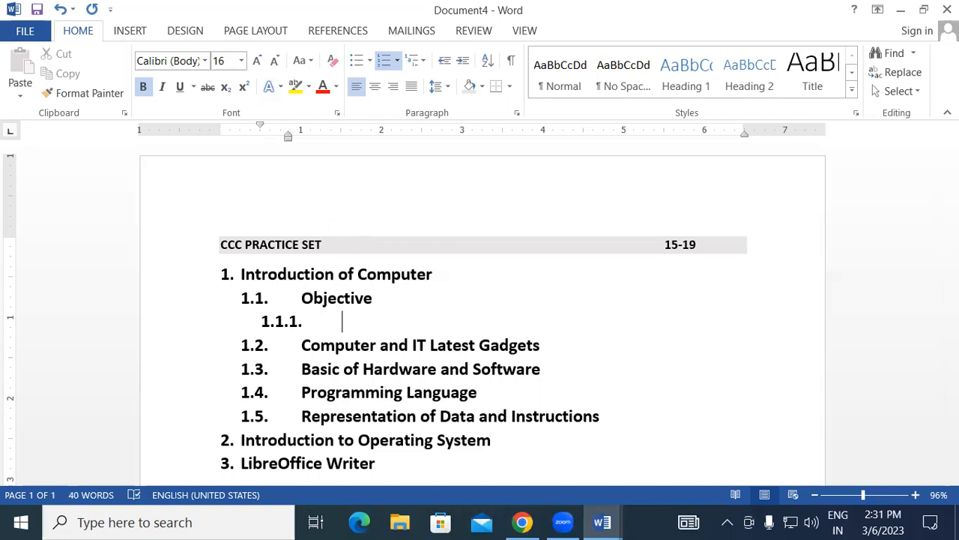
type("Objectiv")
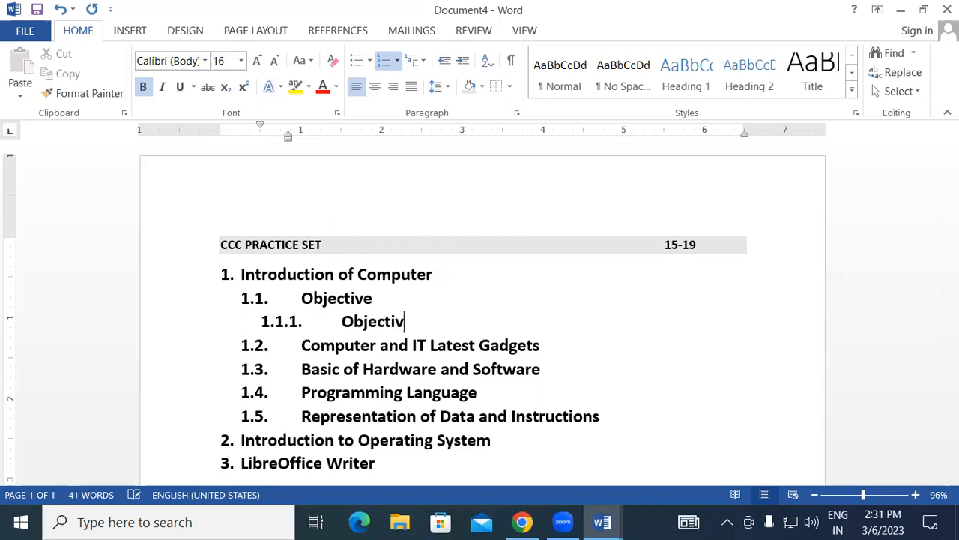
type("es")
Remove the bold formatting from the third-level item "Objectives".
left_click_drag(427, 327, 337, 320)
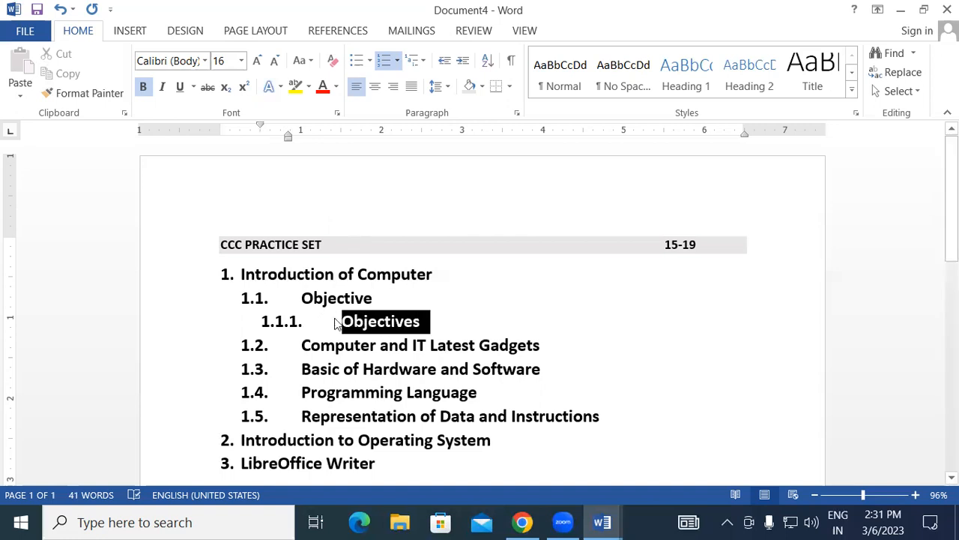
left_click(143, 88)
left_click(433, 329)
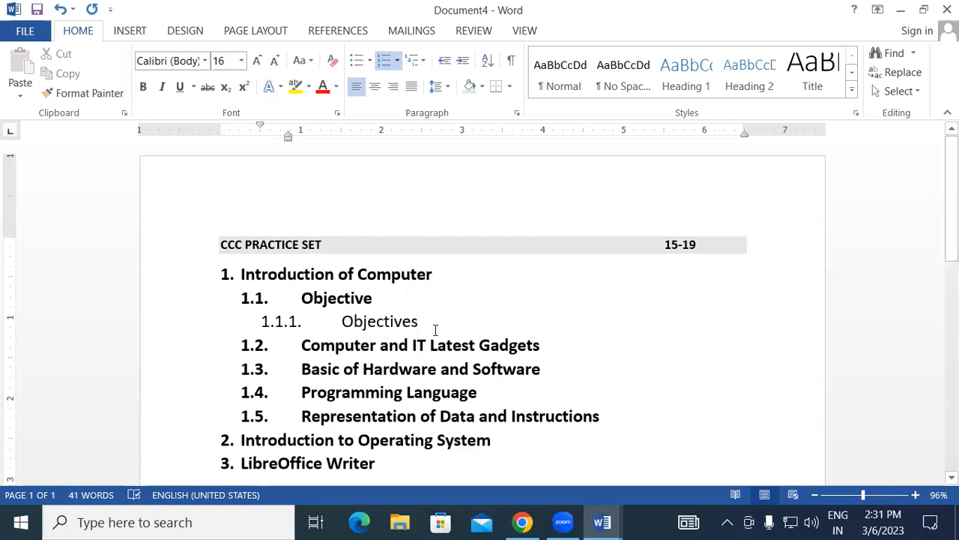
Add the third-level item "Limitations" after "Objectives".
key("Return")
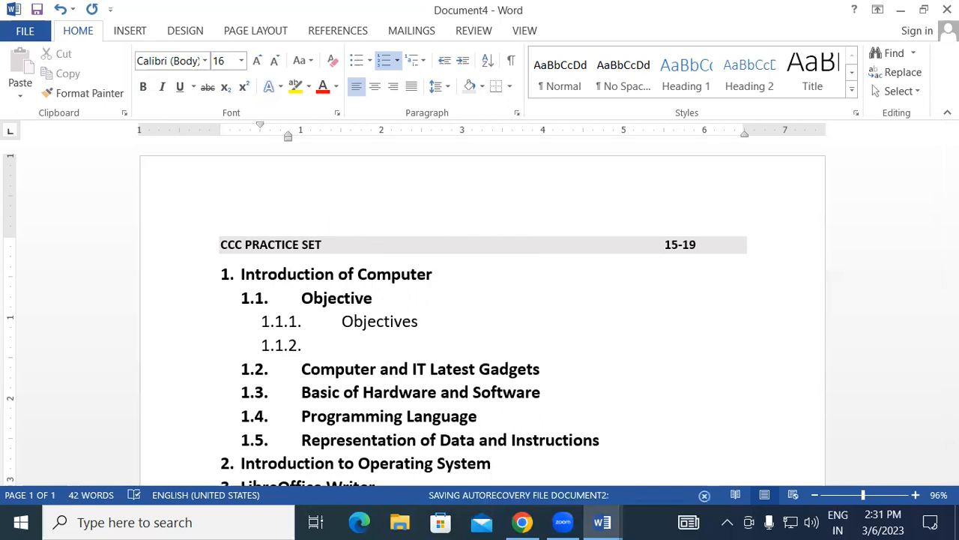
type("Limit")
type("a")
key("BackSpace")
type("itati")
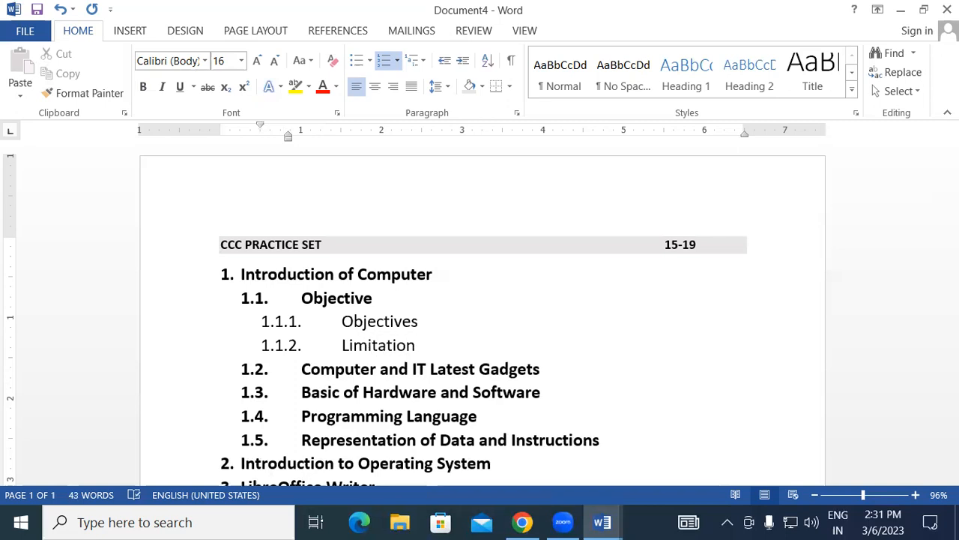
type("s")
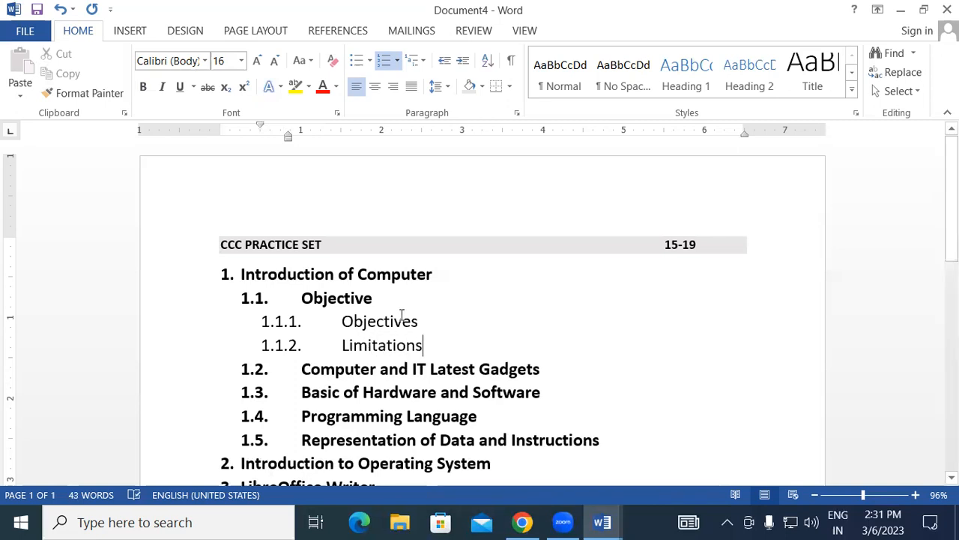
Insert an empty item after "Computer and IT Latest Gadgets" and demote it to the third list level.
left_click(553, 368)
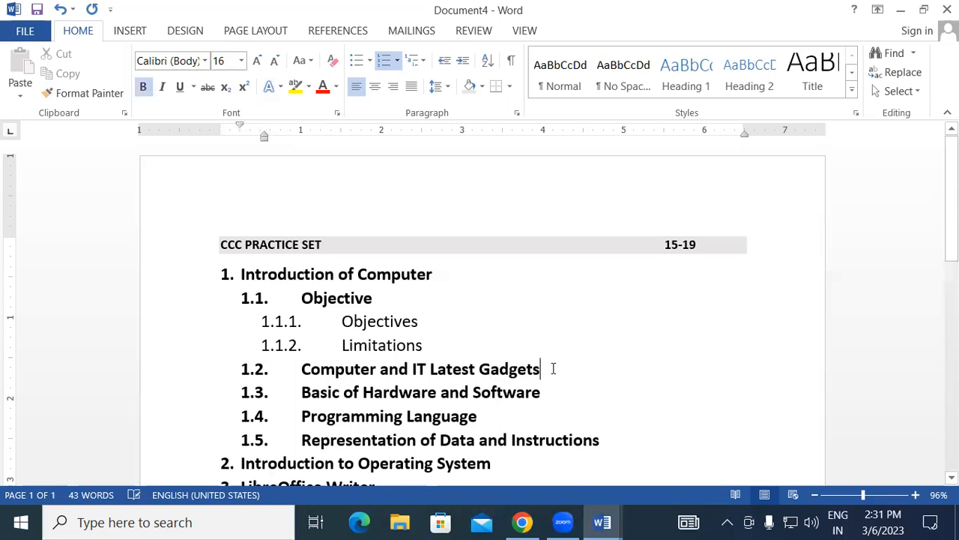
key("Return")
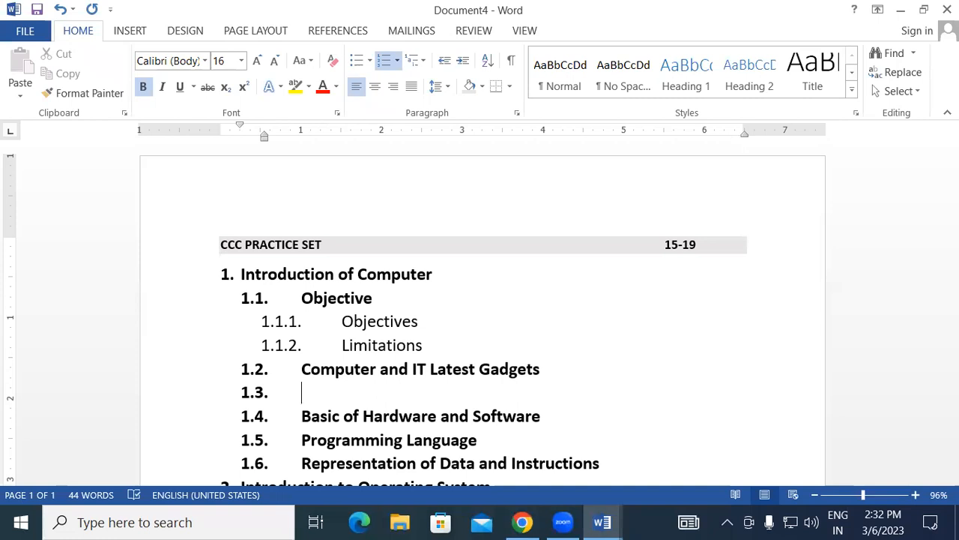
key("Tab")
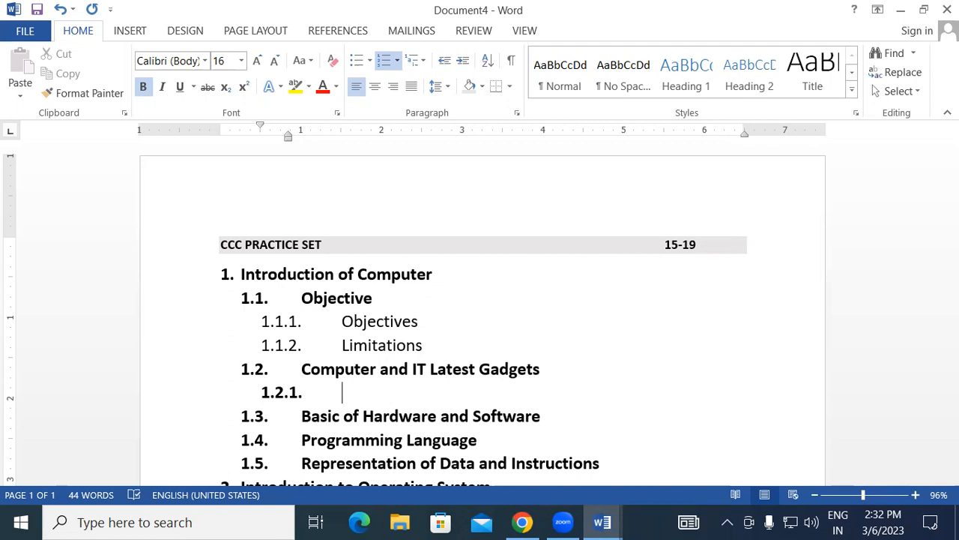
scroll(670, 400, "down", 4)
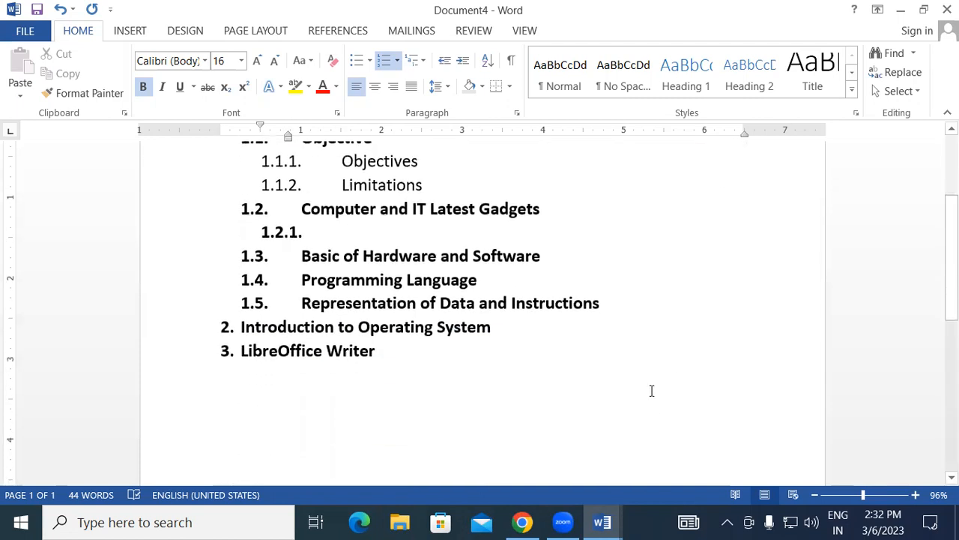
scroll(537, 332, "up", 3)
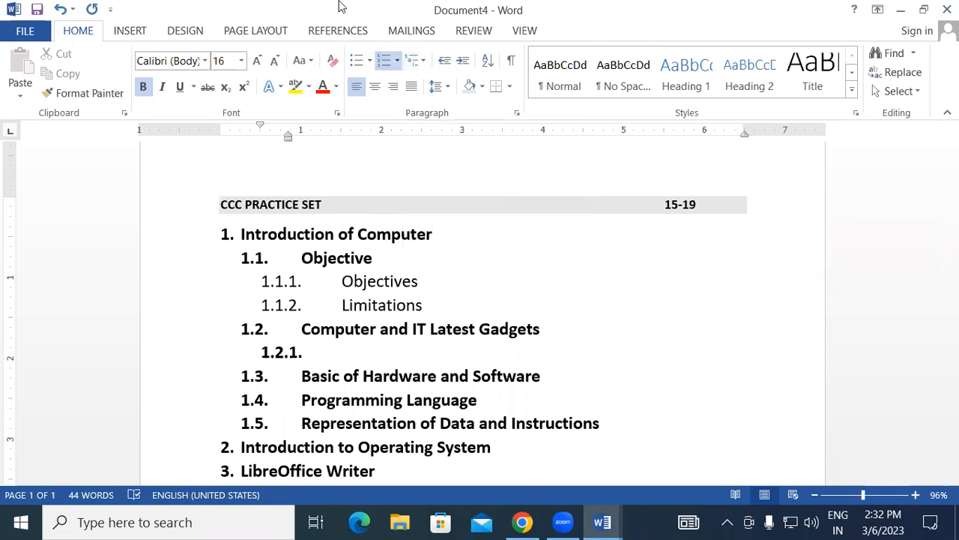
Insert an empty item after the third-level item "Objectives" and demote it to the fourth list level.
left_click(427, 281)
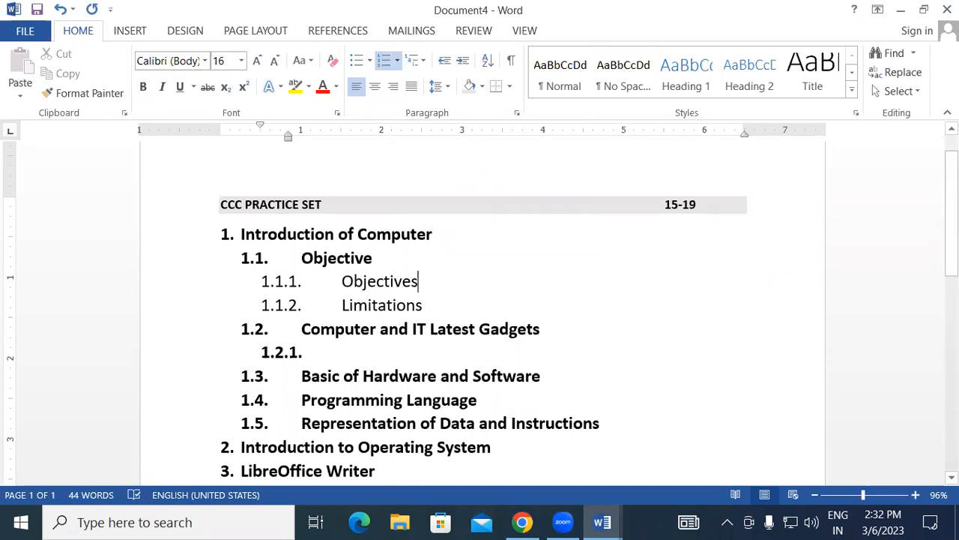
key("Return")
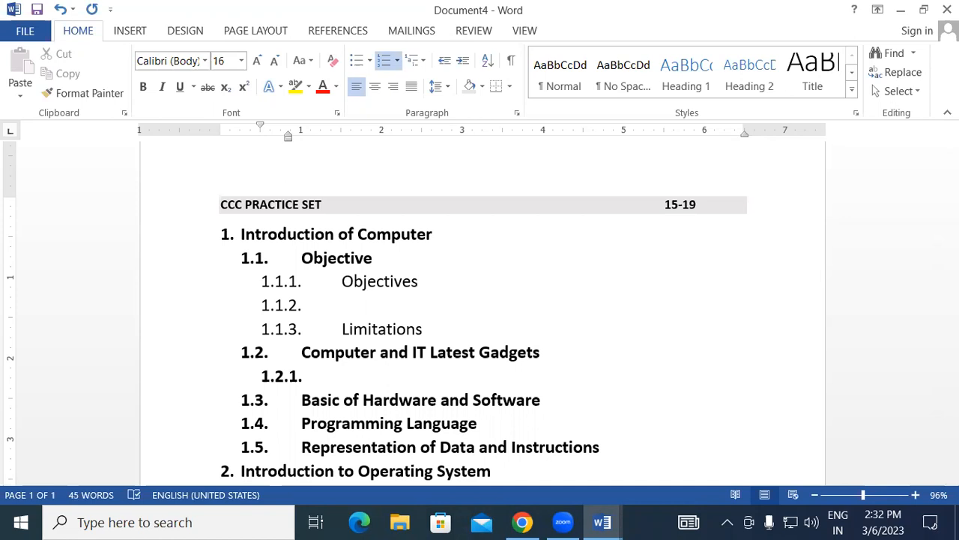
key("Tab")
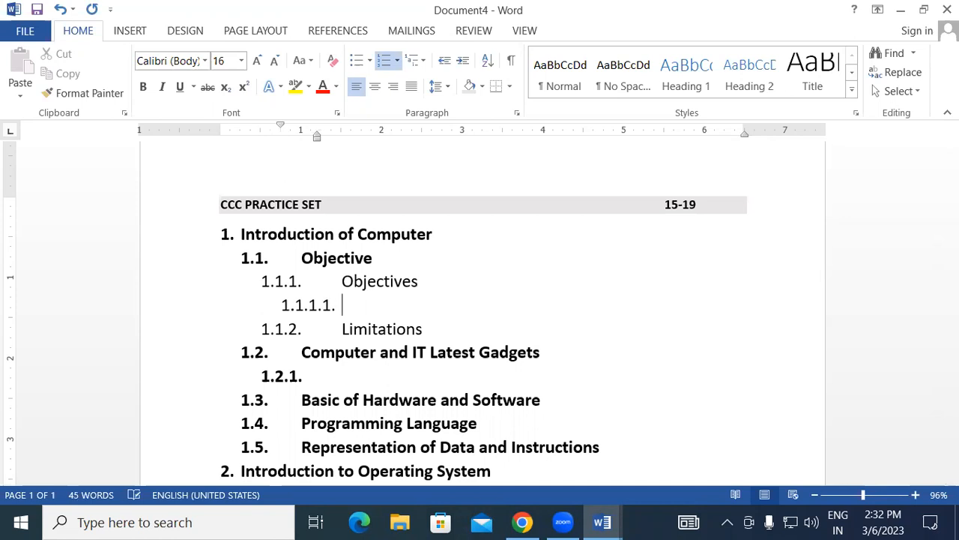